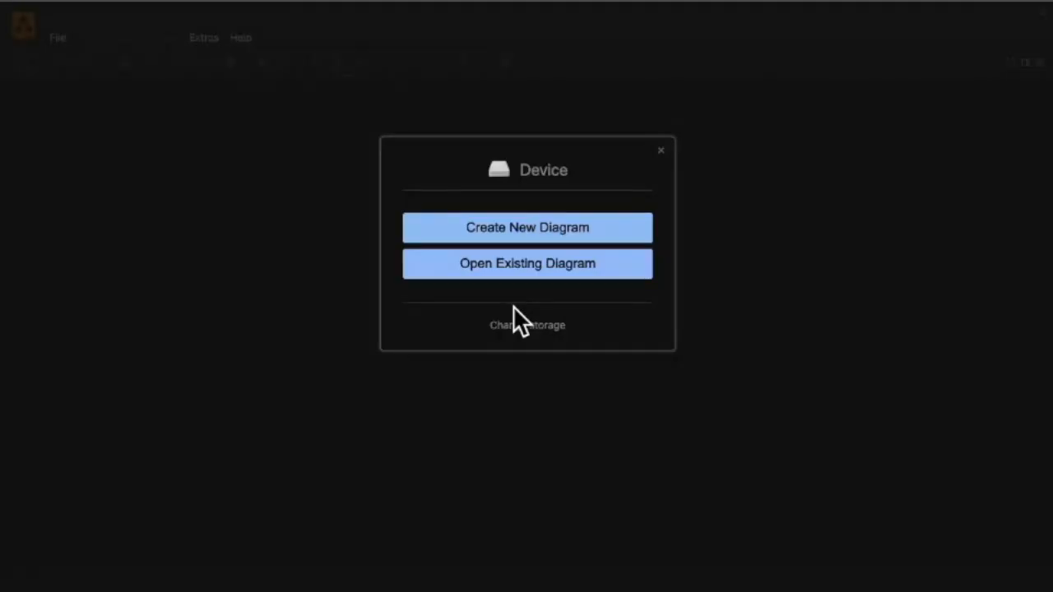
{"action": "left_click", "coordinate": [546, 236]}
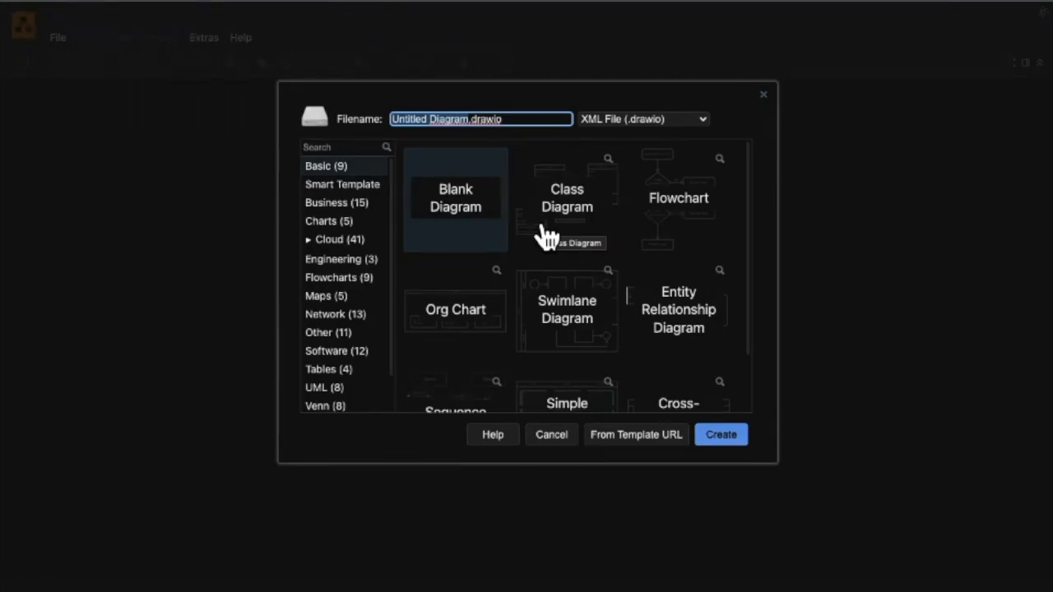
{"action": "left_click", "coordinate": [554, 445]}
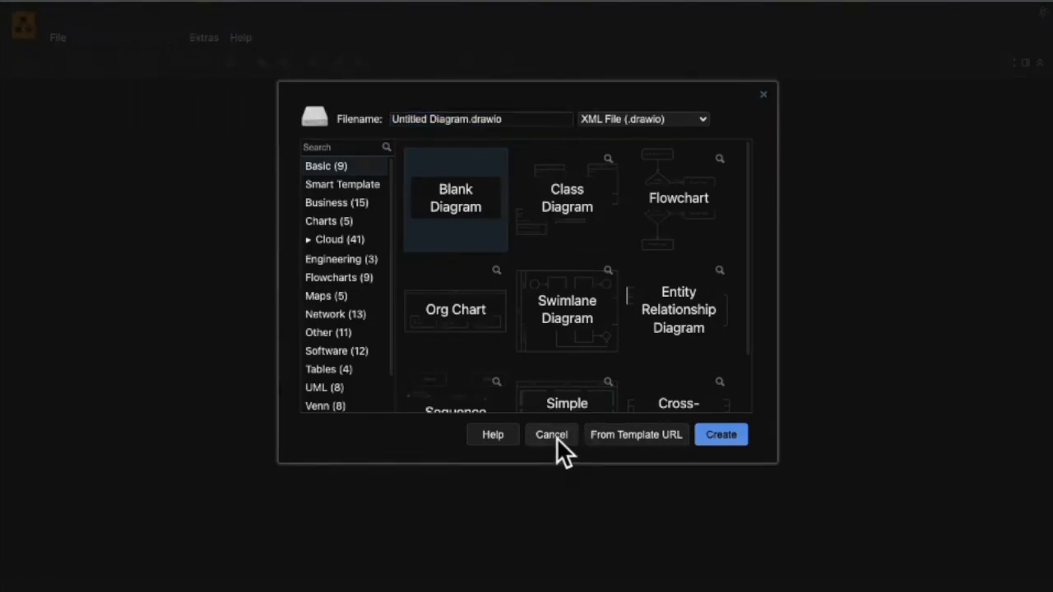
{"action": "left_click", "coordinate": [556, 437]}
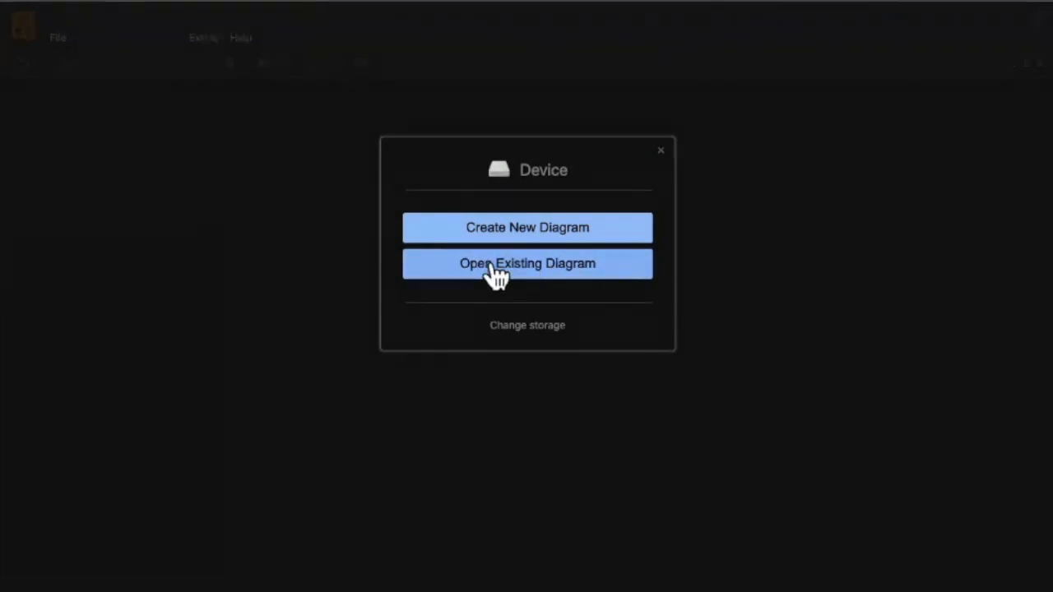
Create a new diagram from the basic Flowchart template and save it as Untitled.drawio in Documents.
{"action": "left_click", "coordinate": [539, 236]}
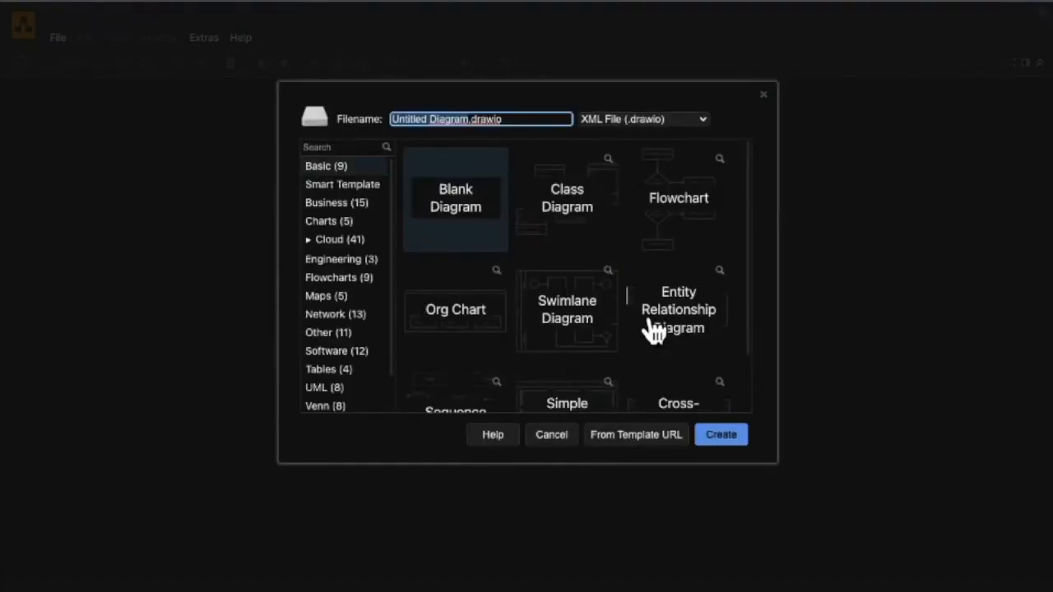
{"action": "scroll", "coordinate": [724, 240], "scroll_direction": "down", "scroll_amount": 1}
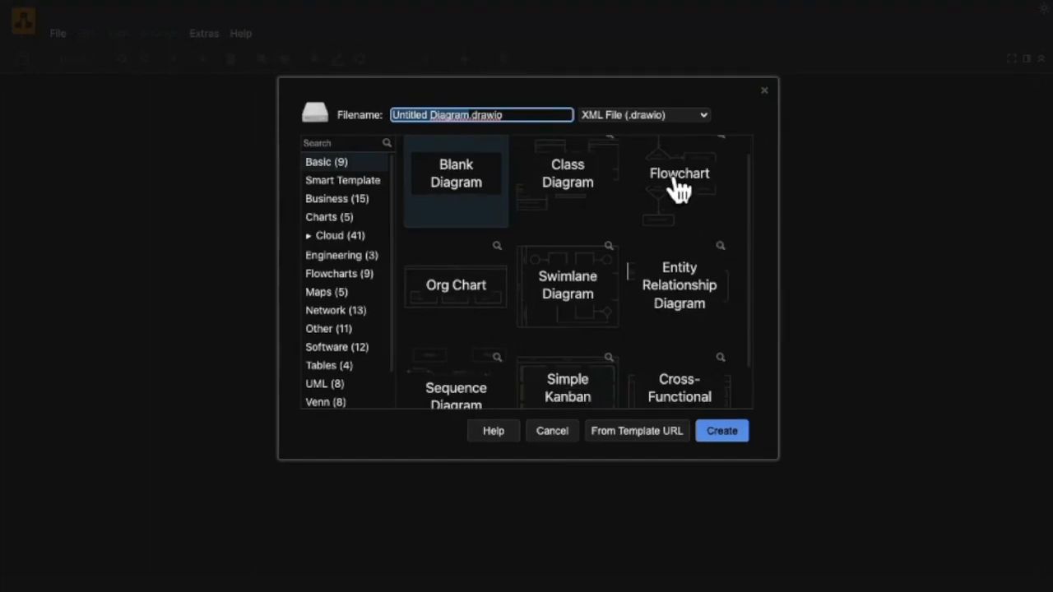
{"action": "scroll", "coordinate": [679, 191], "scroll_direction": "up", "scroll_amount": 1}
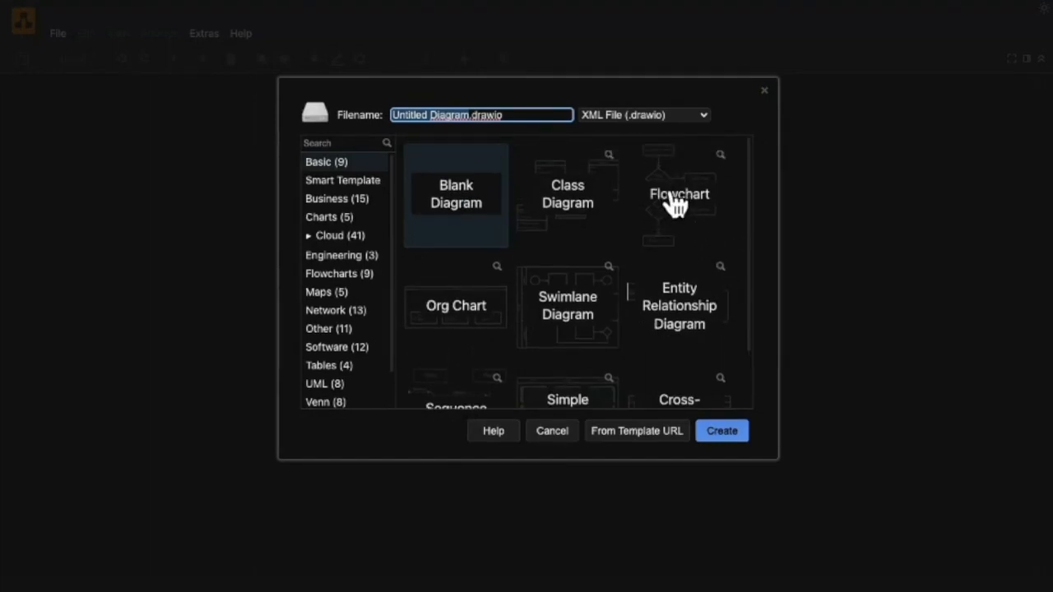
{"action": "left_click", "coordinate": [675, 206]}
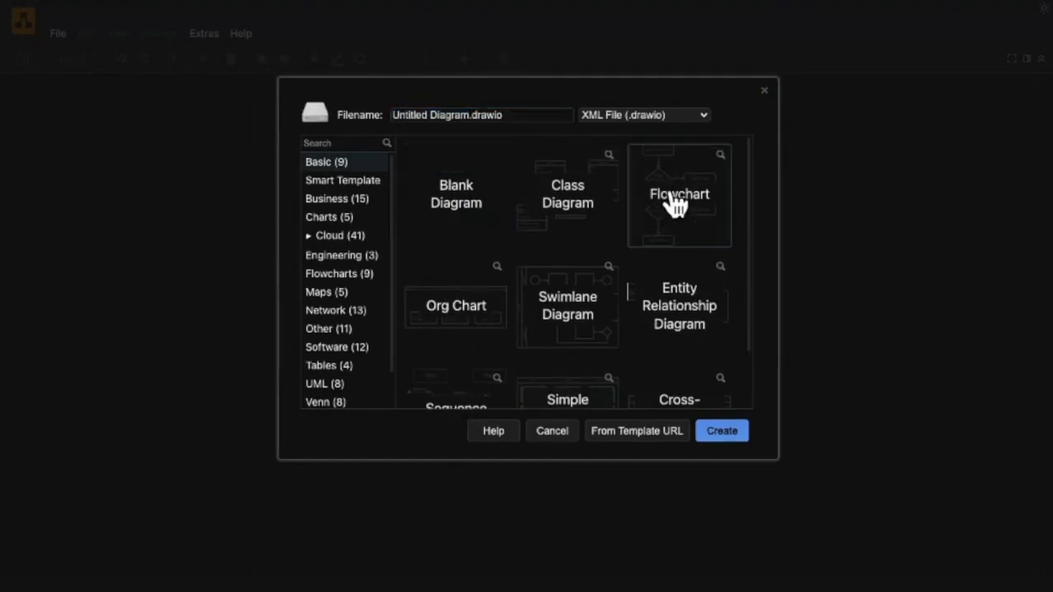
{"action": "left_click", "coordinate": [719, 430]}
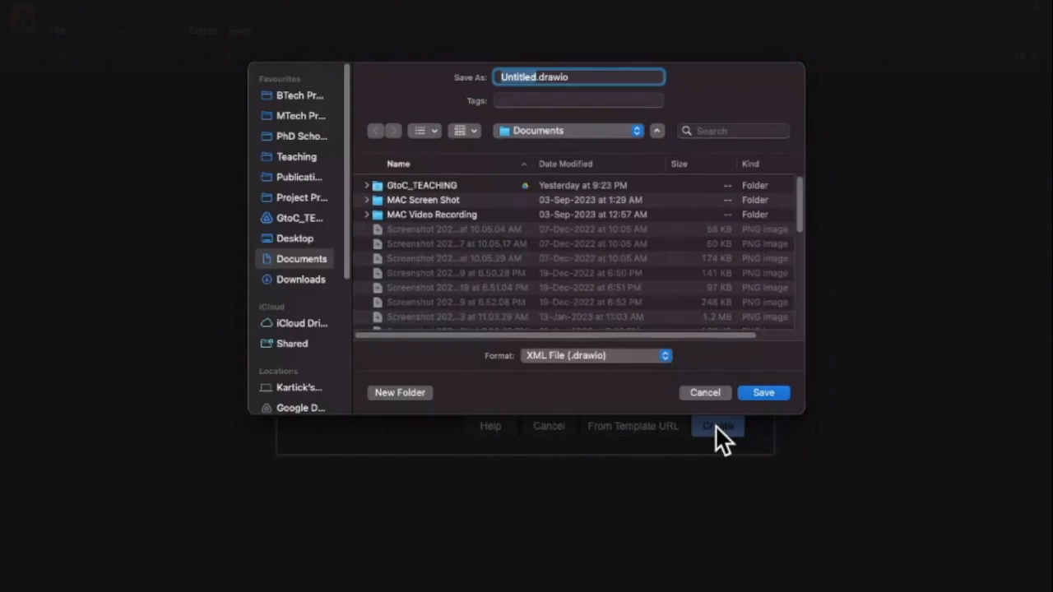
{"action": "left_click", "coordinate": [770, 394]}
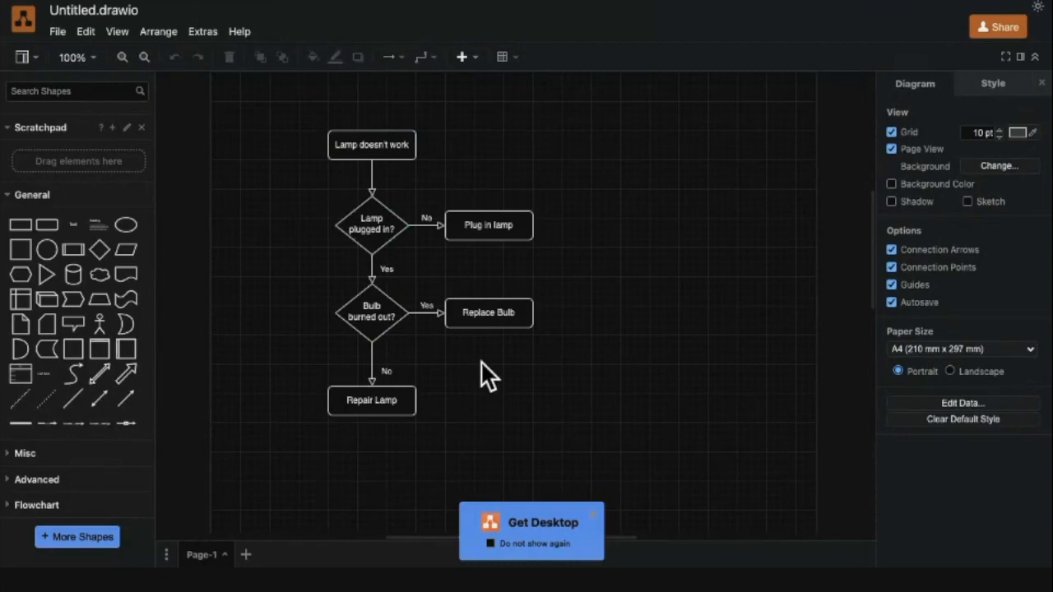
Delete all the template's shapes and connectors from the page, and look at the grade-sum reference flowchart on the slide.
{"action": "key", "text": "ctrl+a"}
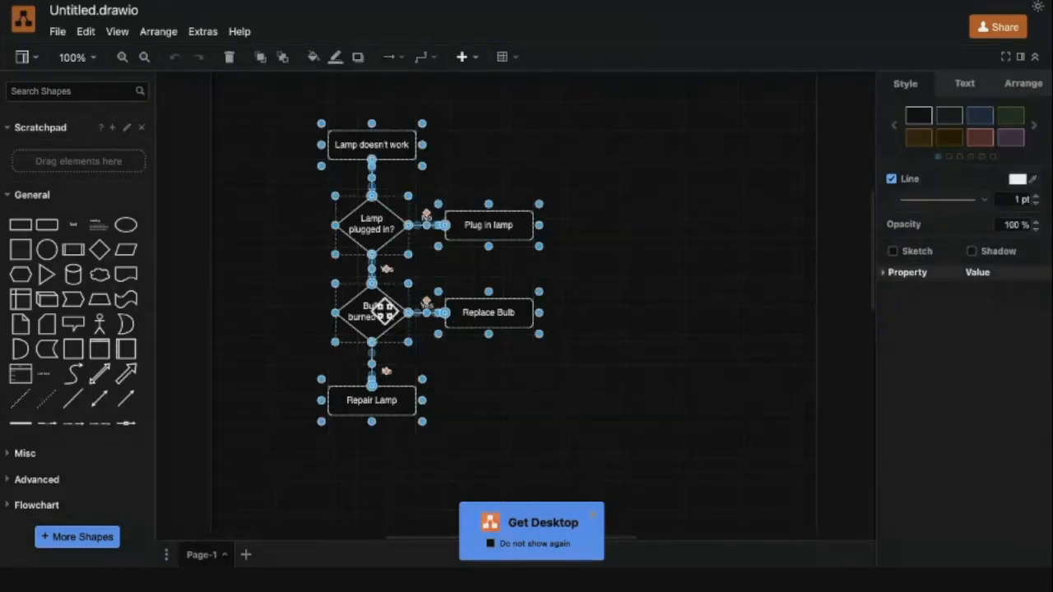
{"action": "key", "text": "Delete"}
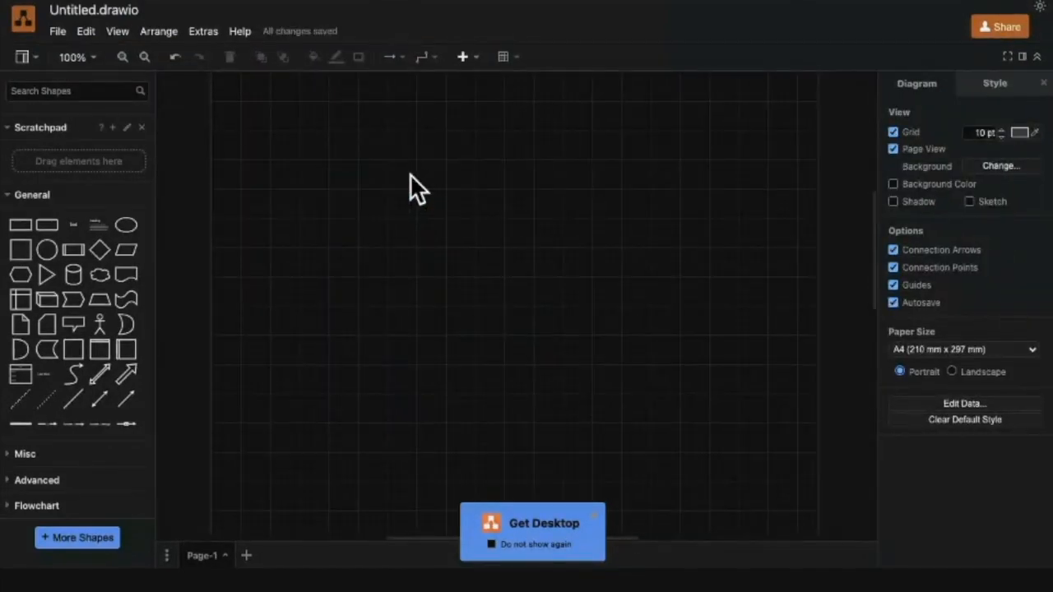
{"action": "key", "text": "ctrl+Left"}
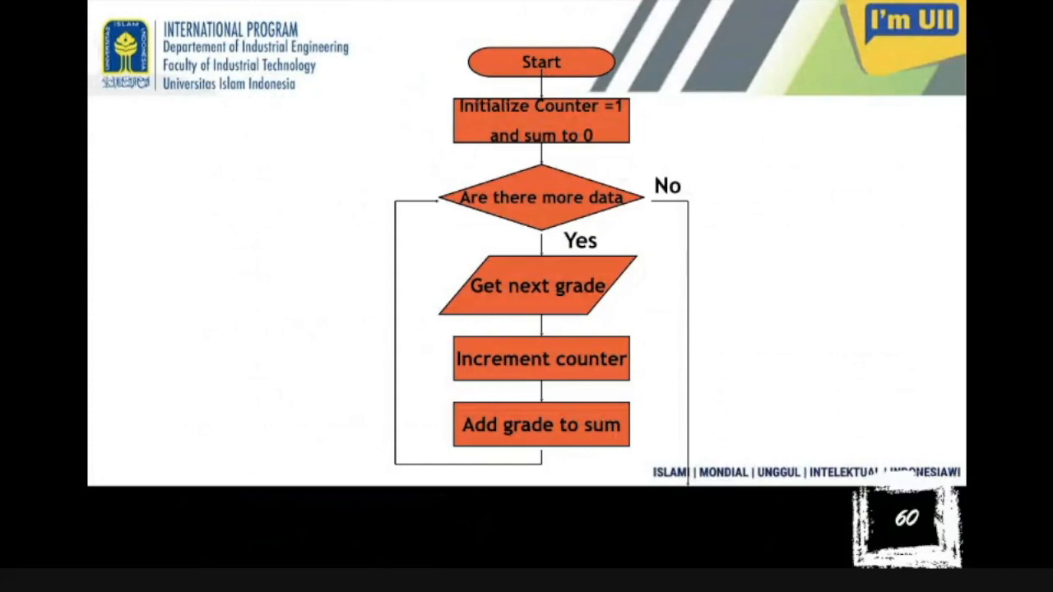
{"action": "key", "text": "ctrl+Right"}
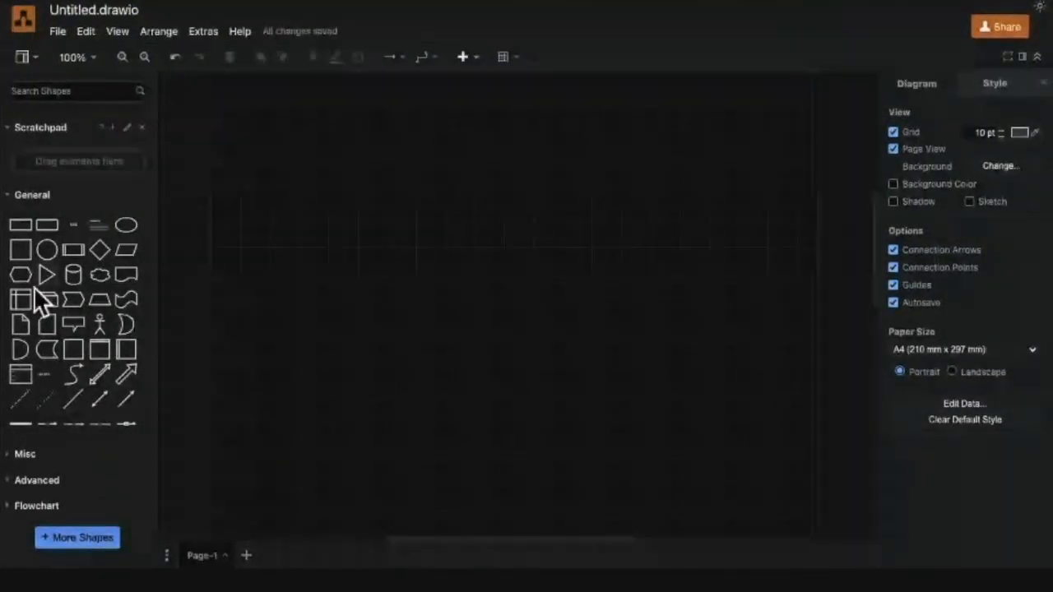
Add an ellipse near the upper edge of the page and stretch it to about 280 x 80.
{"action": "mouse_move", "coordinate": [51, 268]}
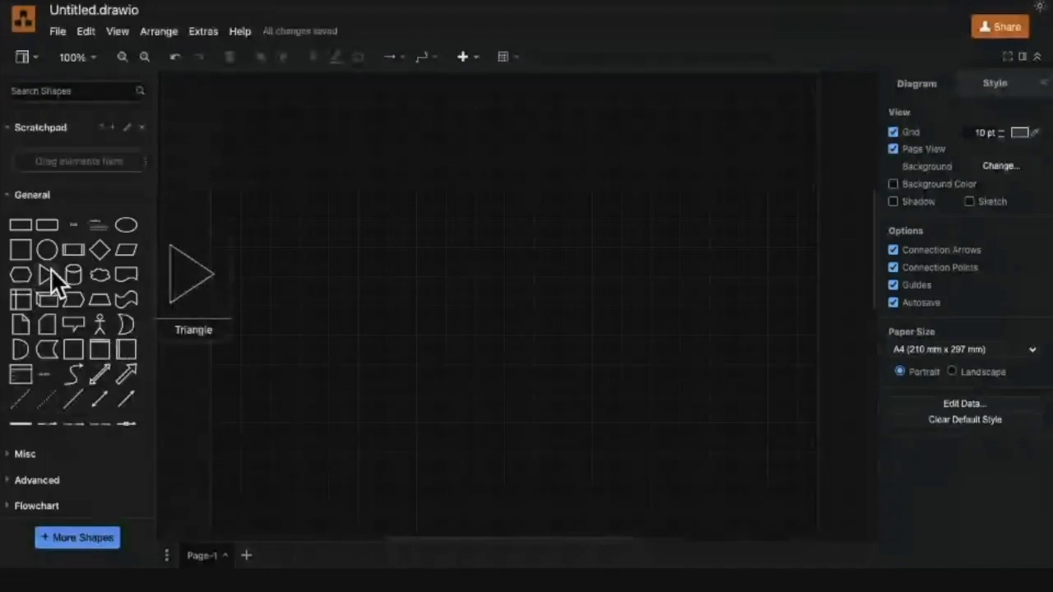
{"action": "mouse_move", "coordinate": [123, 235]}
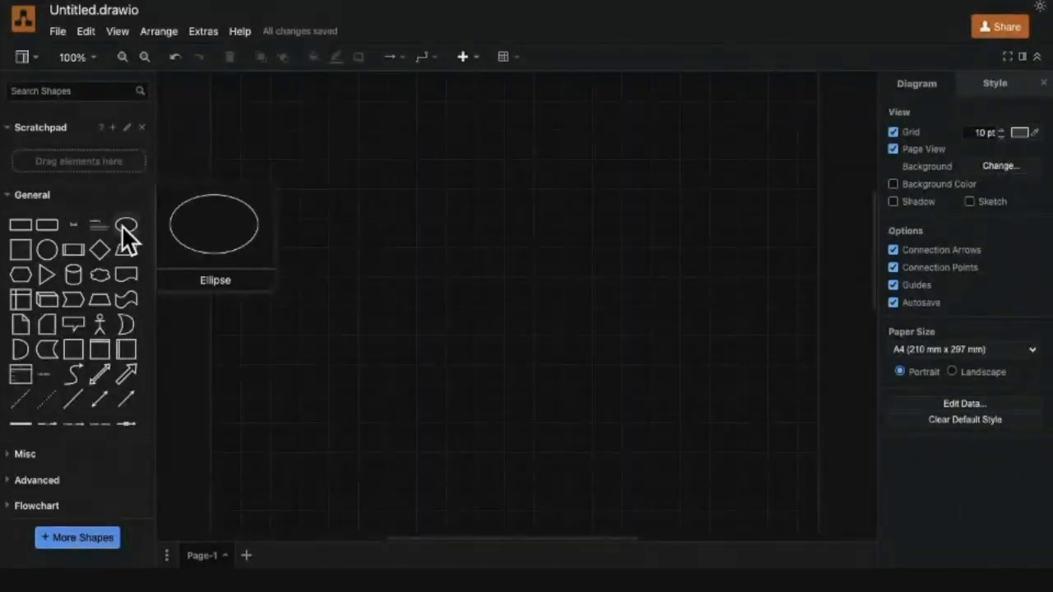
{"action": "left_click", "coordinate": [123, 226]}
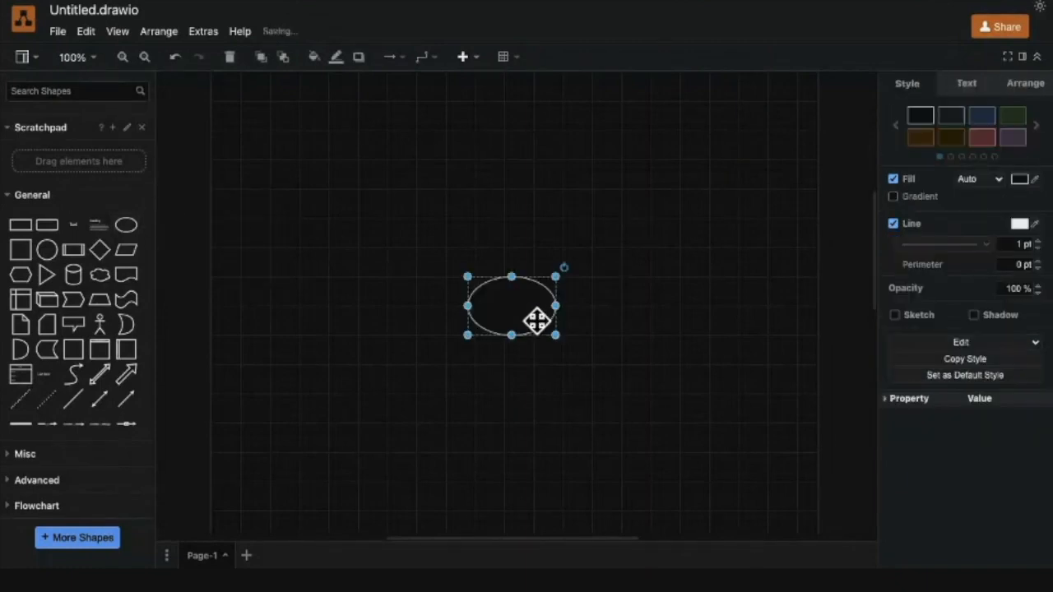
{"action": "left_click_drag", "start_coordinate": [529, 318], "coordinate": [619, 201]}
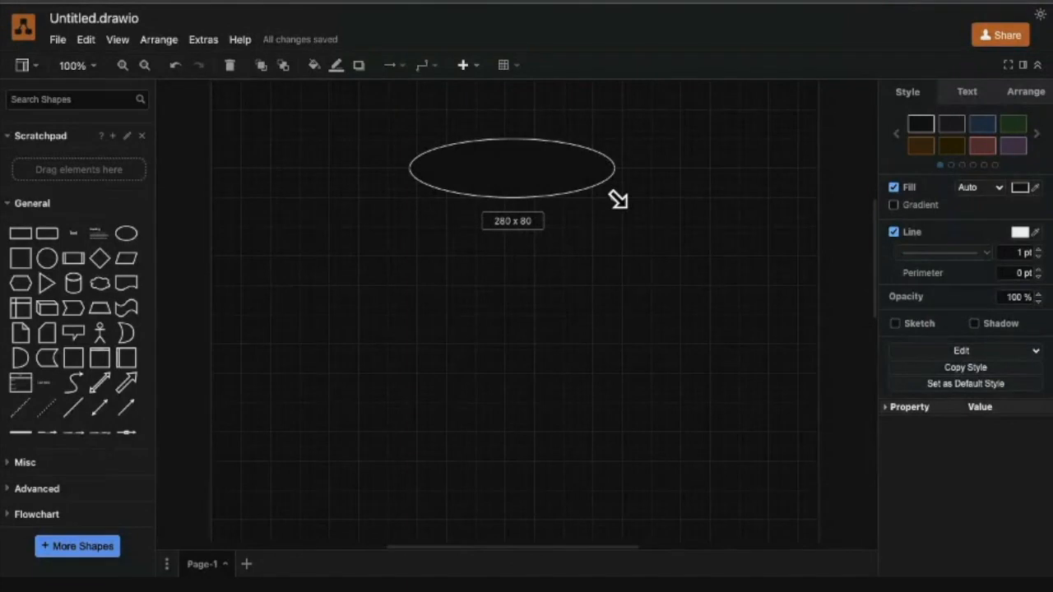
{"action": "double_click", "coordinate": [512, 175]}
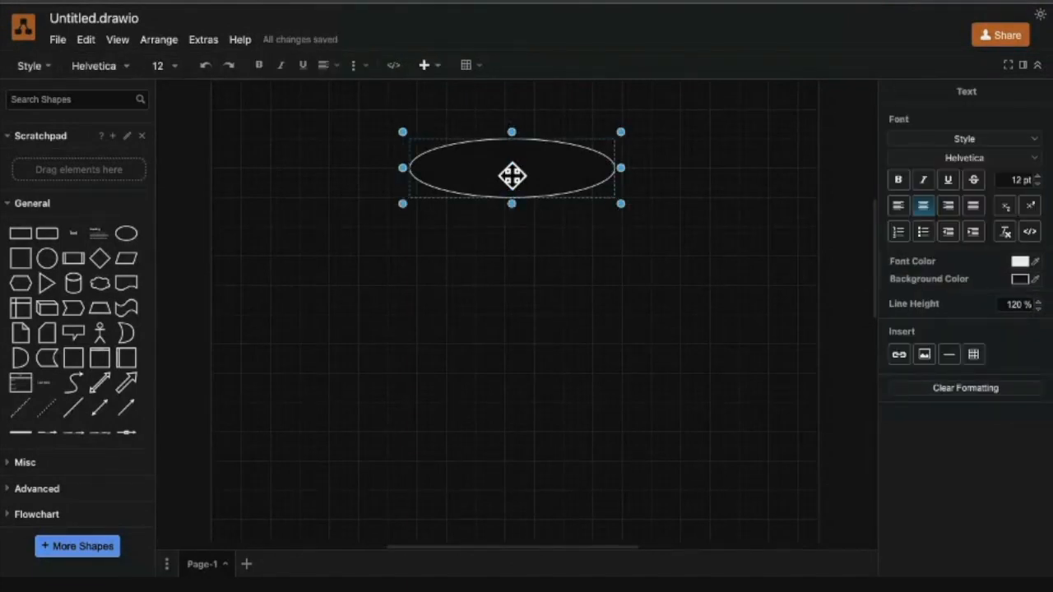
{"action": "left_click", "coordinate": [416, 220]}
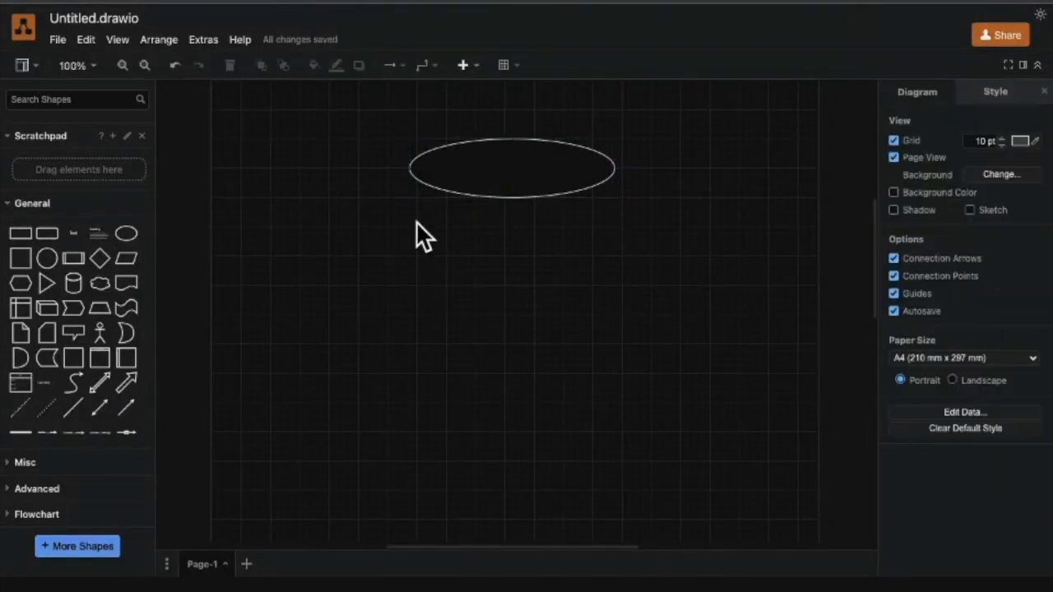
{"action": "left_click", "coordinate": [125, 235]}
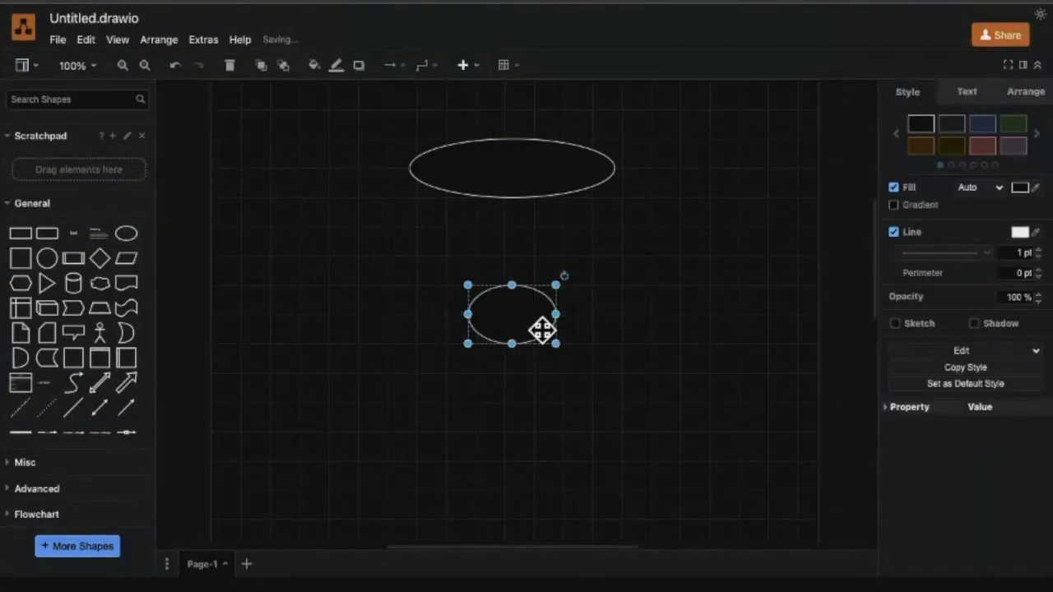
{"action": "left_click_drag", "start_coordinate": [127, 242], "coordinate": [282, 225]}
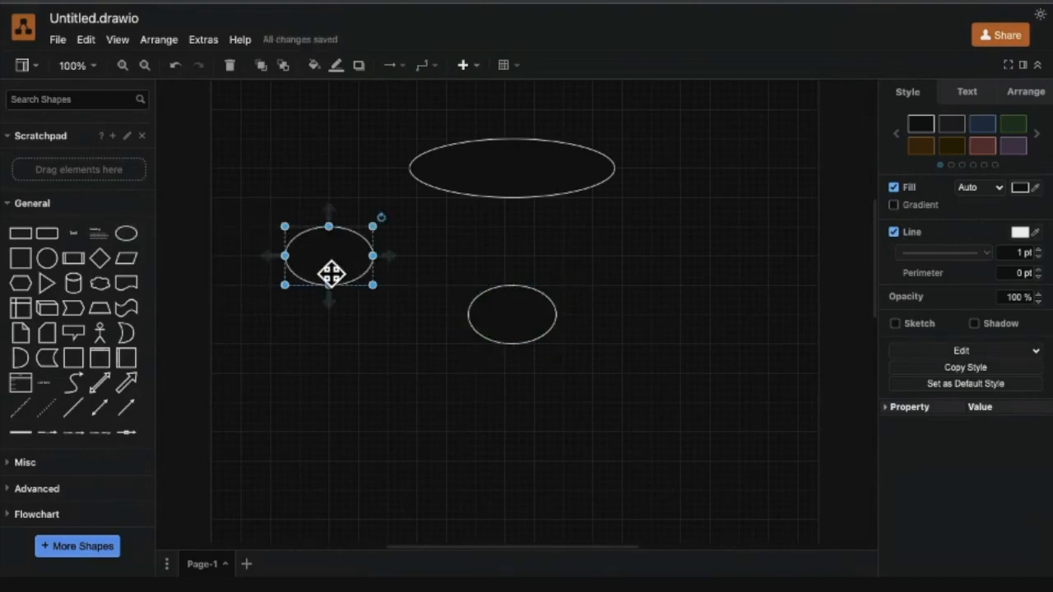
{"action": "key", "text": "Delete"}
{"action": "left_click", "coordinate": [548, 312]}
{"action": "key", "text": "Delete"}
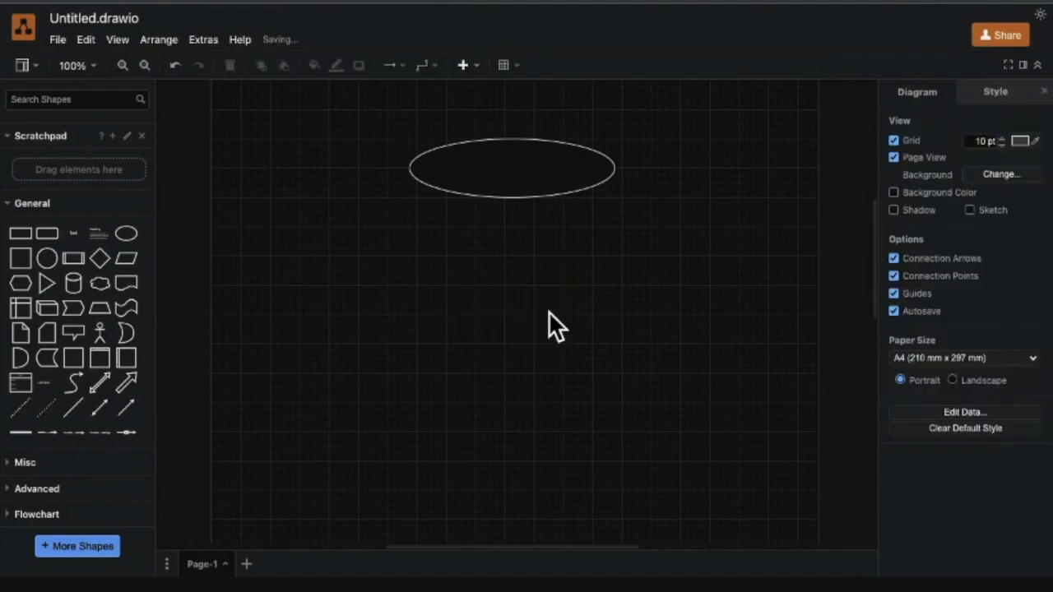
Shrink the wide ellipse near the upper edge of the page in both width and height.
{"action": "left_click", "coordinate": [501, 156]}
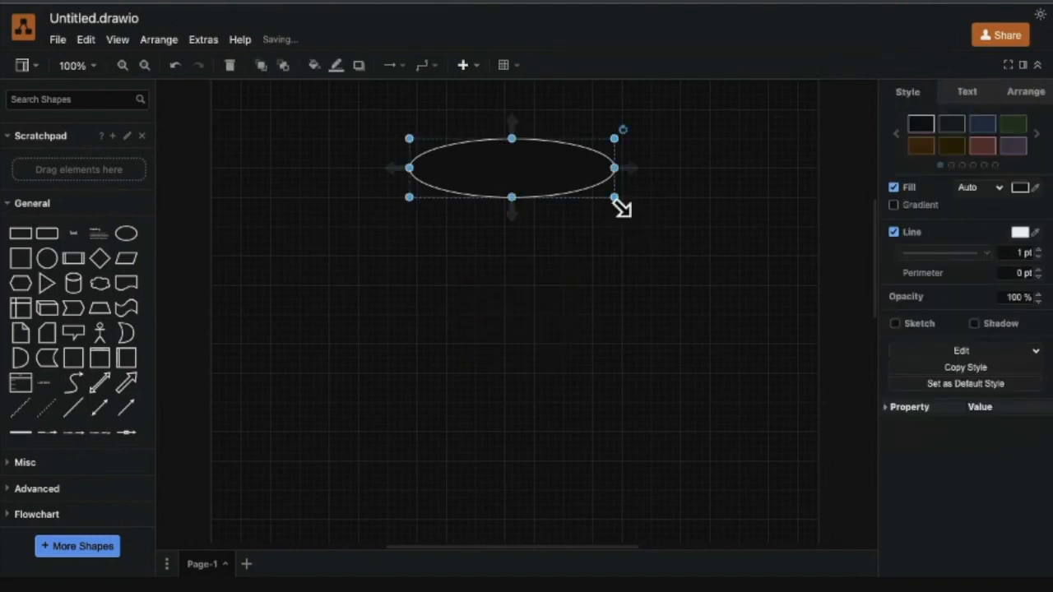
{"action": "left_click_drag", "start_coordinate": [615, 200], "coordinate": [587, 186]}
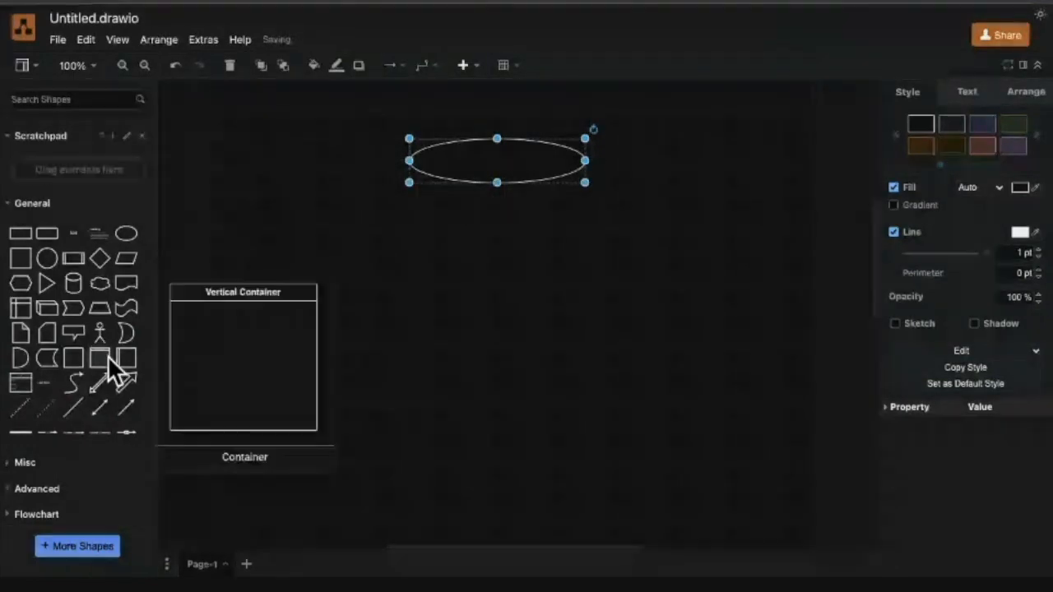
Expand the Misc, Advanced and Flowchart shape libraries and look through the shapes they offer.
{"action": "left_click", "coordinate": [6, 463]}
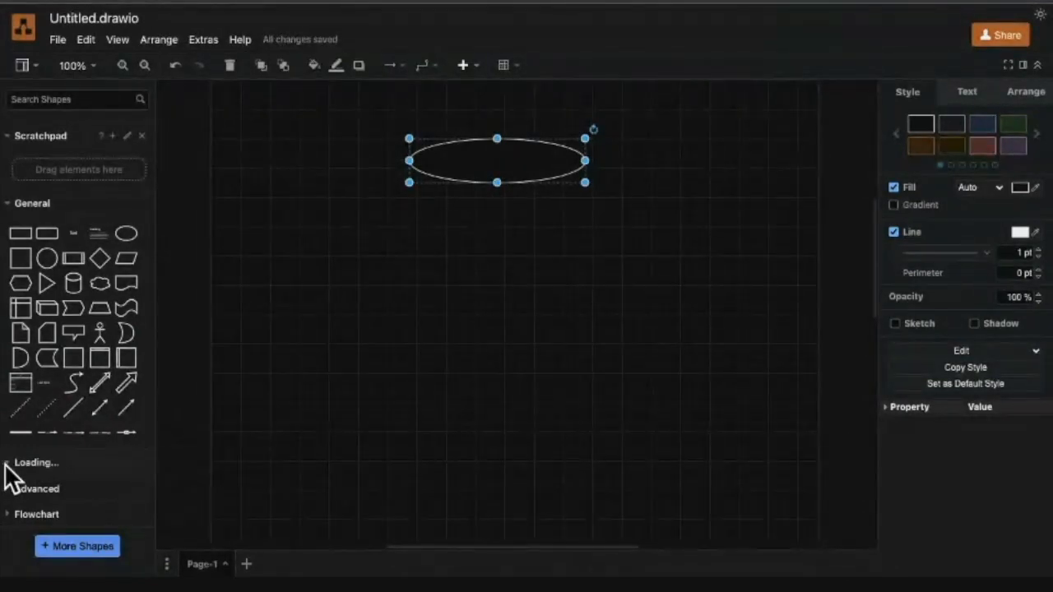
{"action": "scroll", "coordinate": [5, 466], "scroll_direction": "down", "scroll_amount": 3}
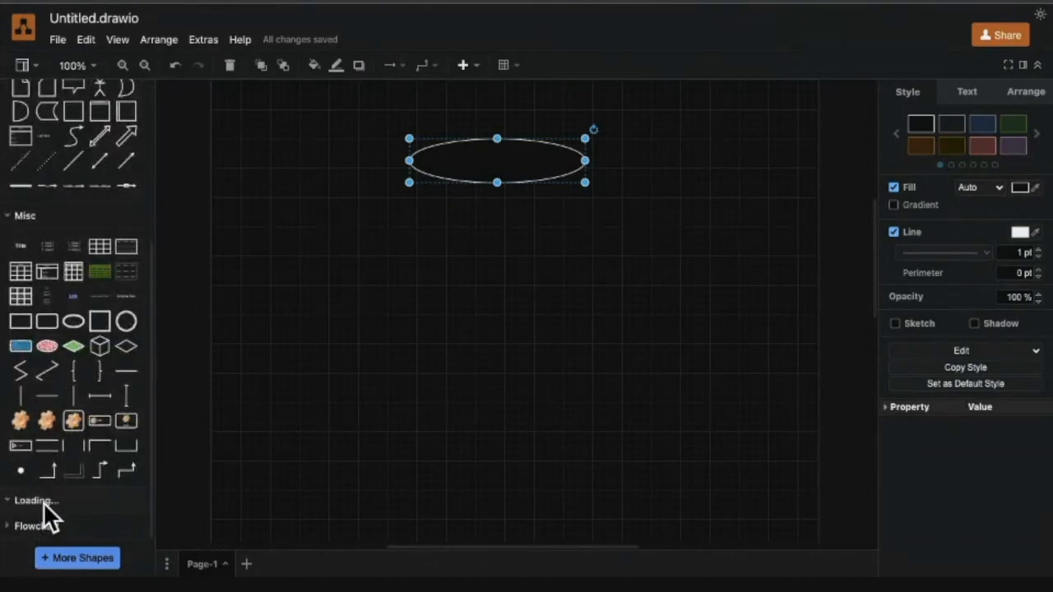
{"action": "scroll", "coordinate": [43, 501], "scroll_direction": "down", "scroll_amount": 3}
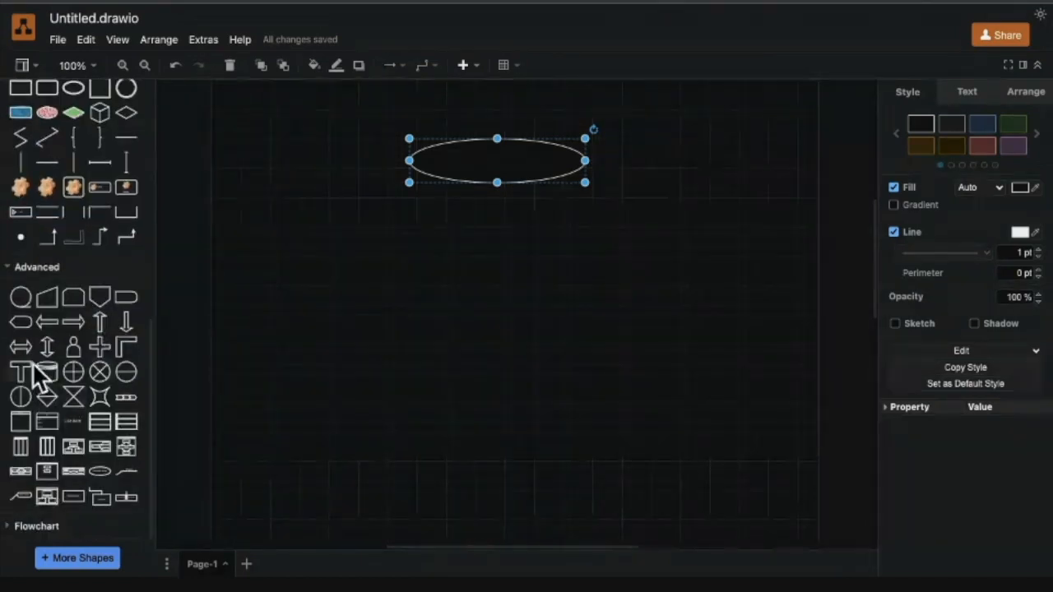
{"action": "mouse_move", "coordinate": [24, 329]}
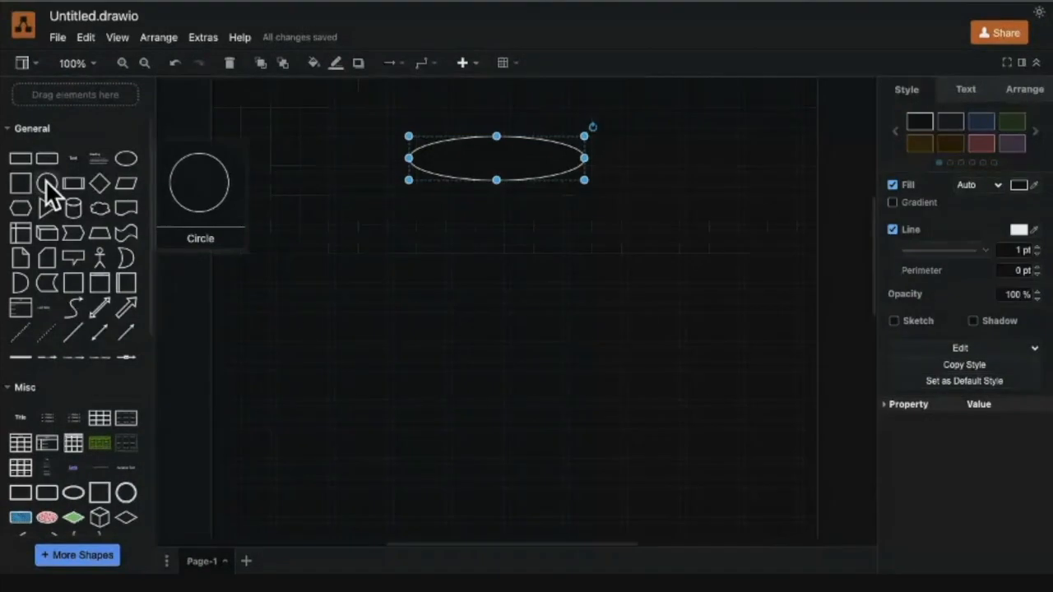
{"action": "scroll", "coordinate": [45, 179], "scroll_direction": "down", "scroll_amount": 10}
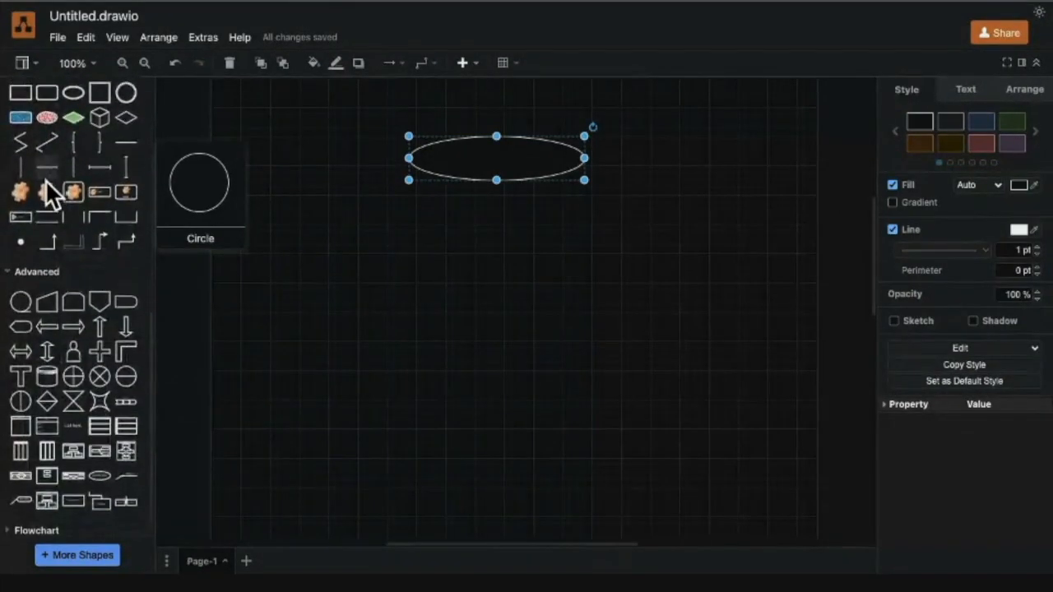
{"action": "left_click", "coordinate": [25, 526]}
{"action": "scroll", "coordinate": [24, 526], "scroll_direction": "down", "scroll_amount": 5}
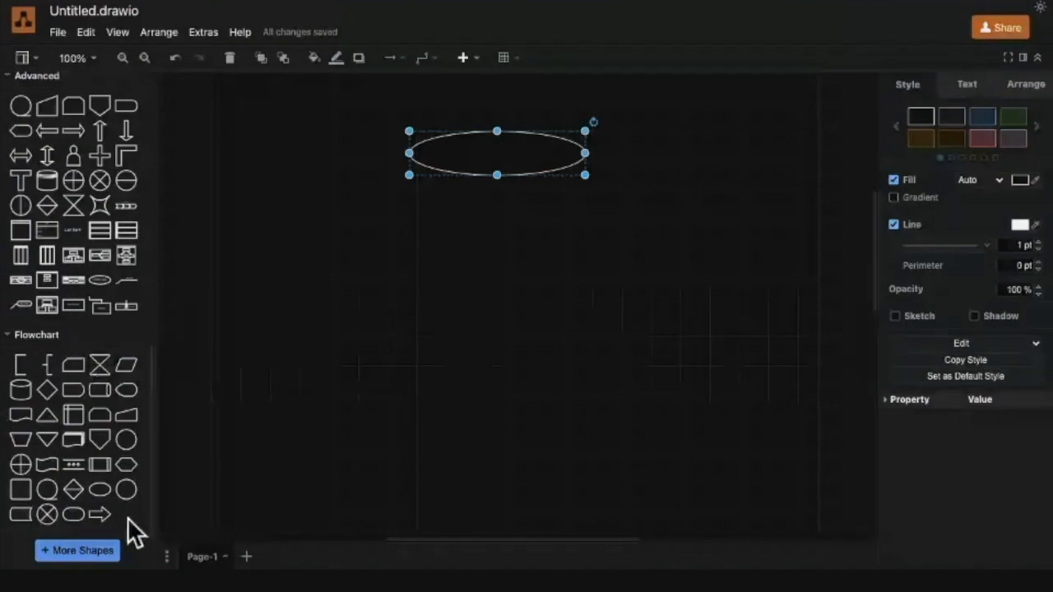
{"action": "scroll", "coordinate": [62, 309], "scroll_direction": "up", "scroll_amount": 5}
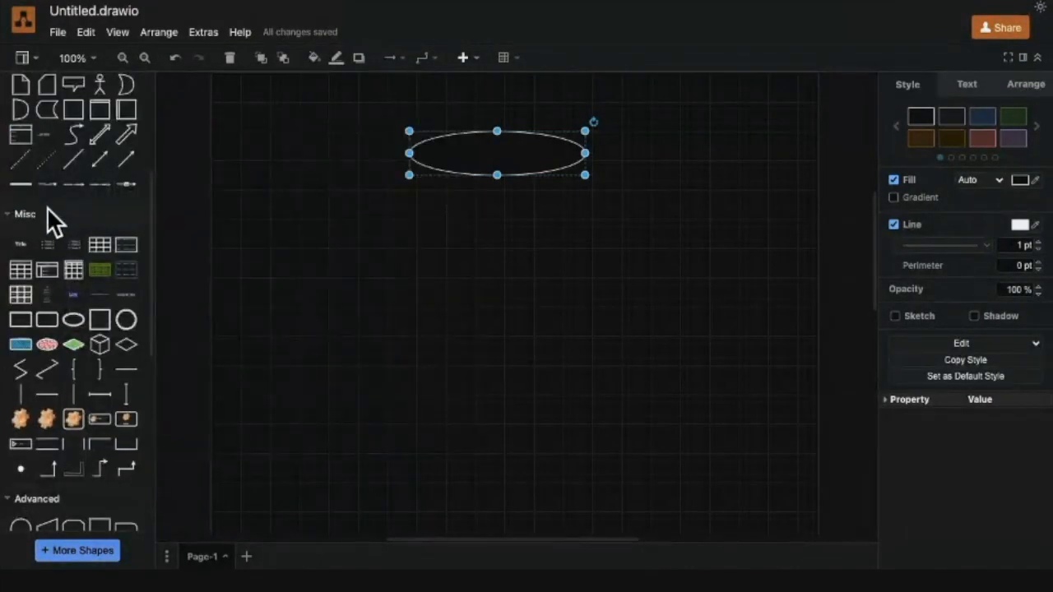
Collapse the Misc, Advanced and General shape libraries, keeping only the Flowchart library expanded.
{"action": "left_click", "coordinate": [47, 207]}
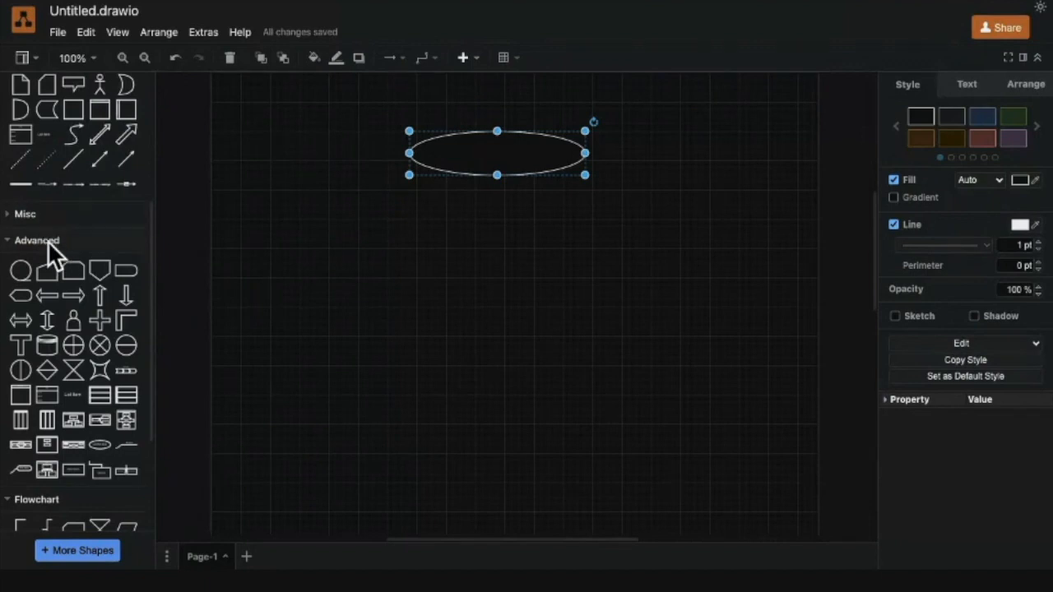
{"action": "left_click", "coordinate": [52, 238]}
{"action": "scroll", "coordinate": [52, 238], "scroll_direction": "up", "scroll_amount": 3}
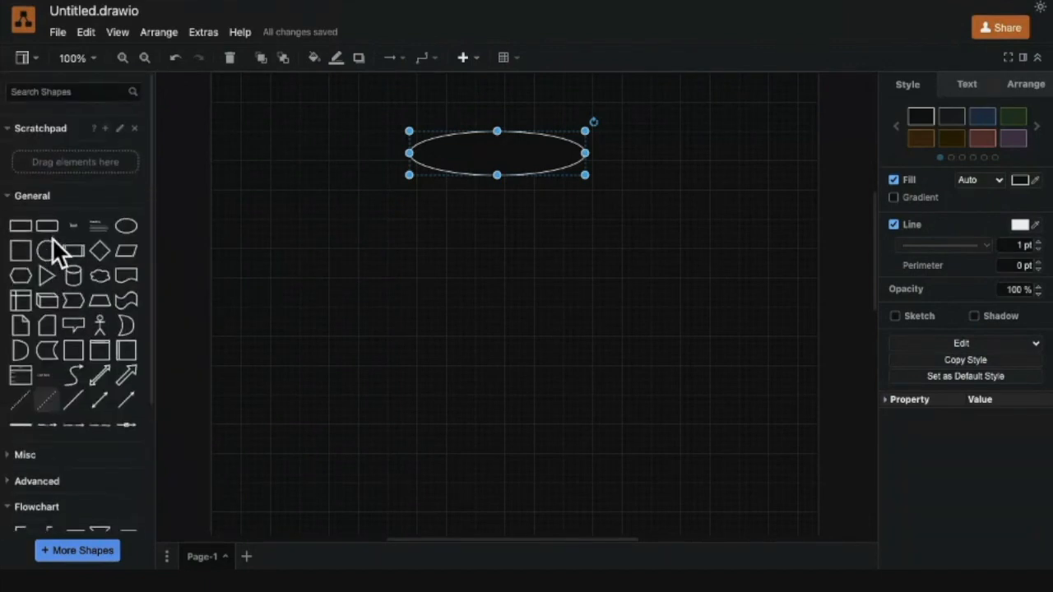
{"action": "left_click", "coordinate": [67, 194]}
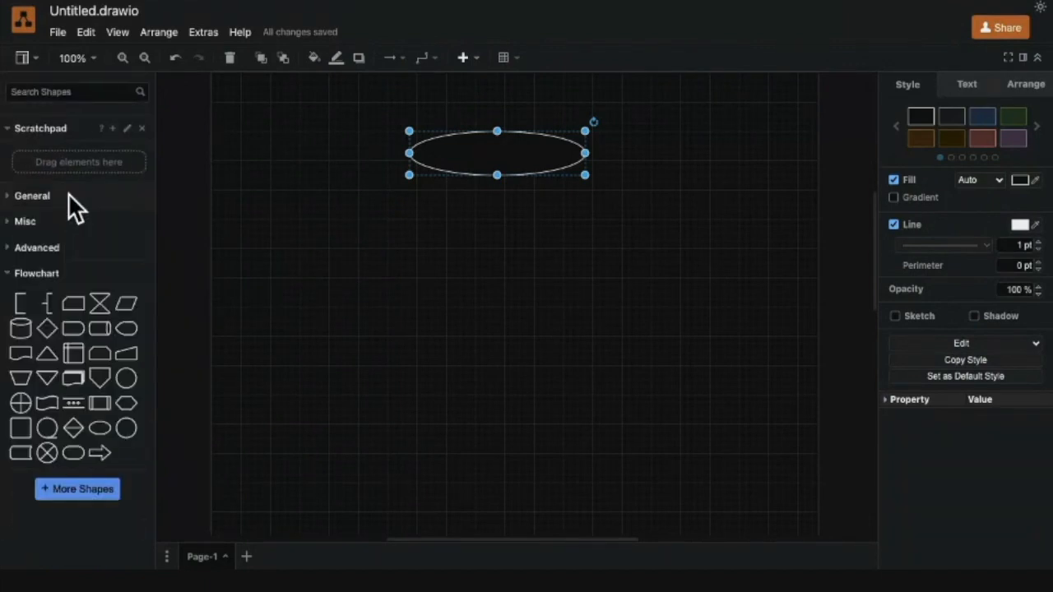
{"action": "left_click", "coordinate": [36, 273]}
{"action": "left_click", "coordinate": [35, 272]}
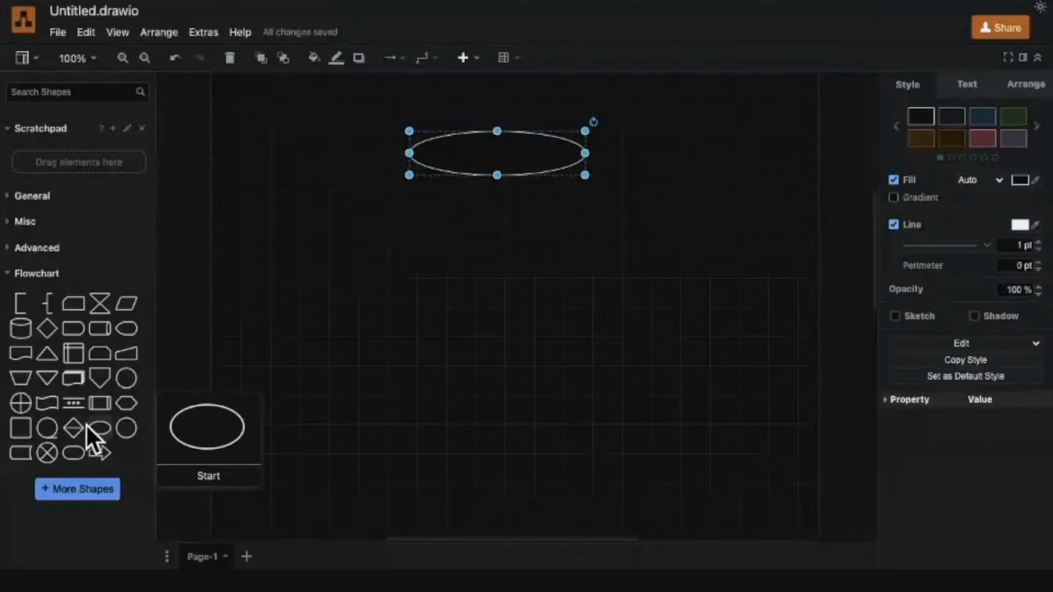
Label the ellipse START, and add a rounded terminator labelled END near the lower right of the visible page area.
{"action": "double_click", "coordinate": [508, 147]}
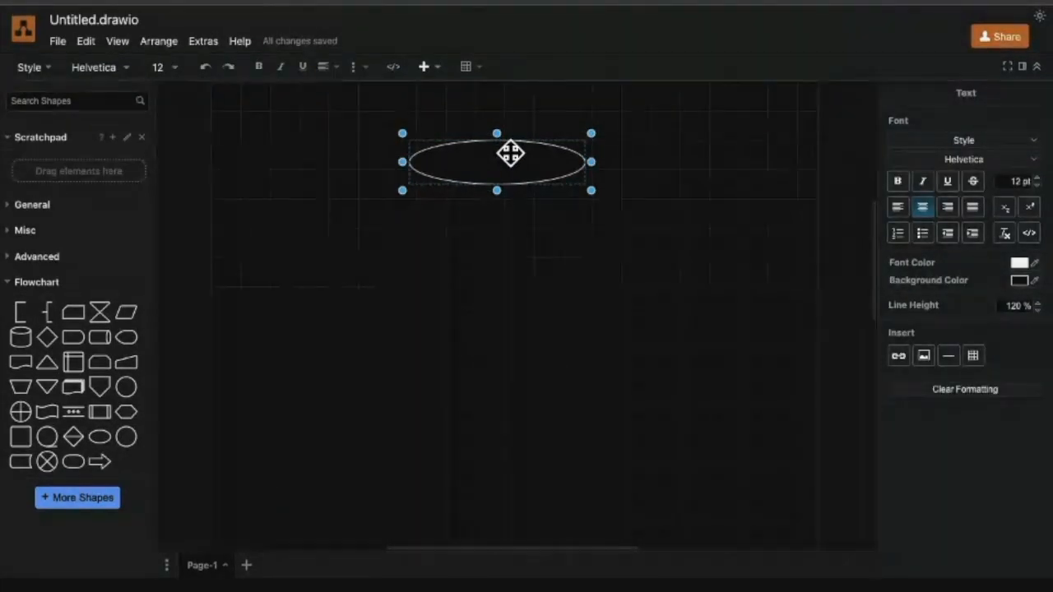
{"action": "type", "text": "START"}
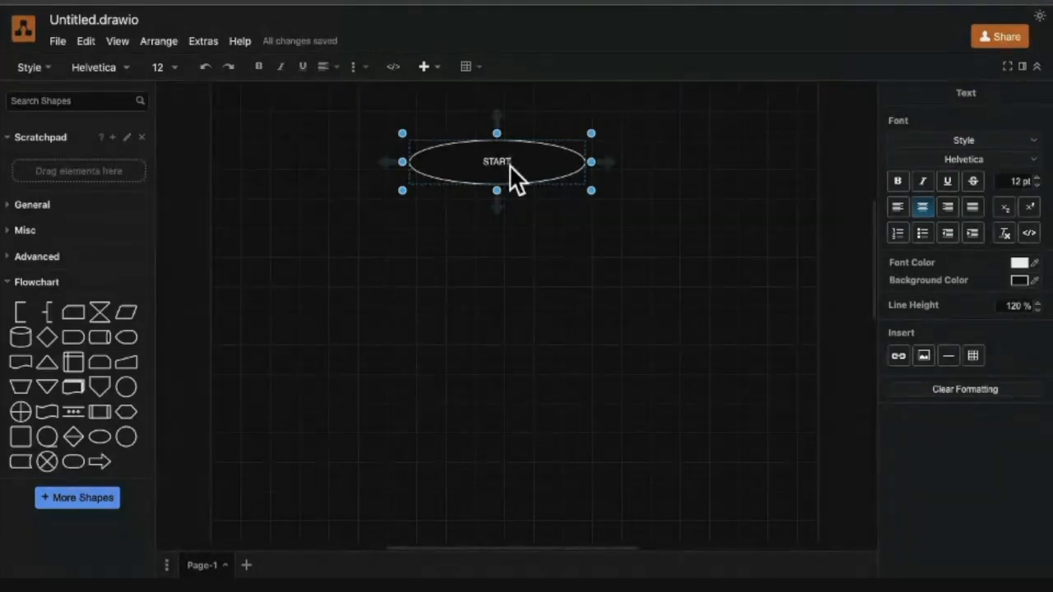
{"action": "left_click", "coordinate": [75, 461]}
{"action": "left_click_drag", "start_coordinate": [510, 308], "coordinate": [668, 491]}
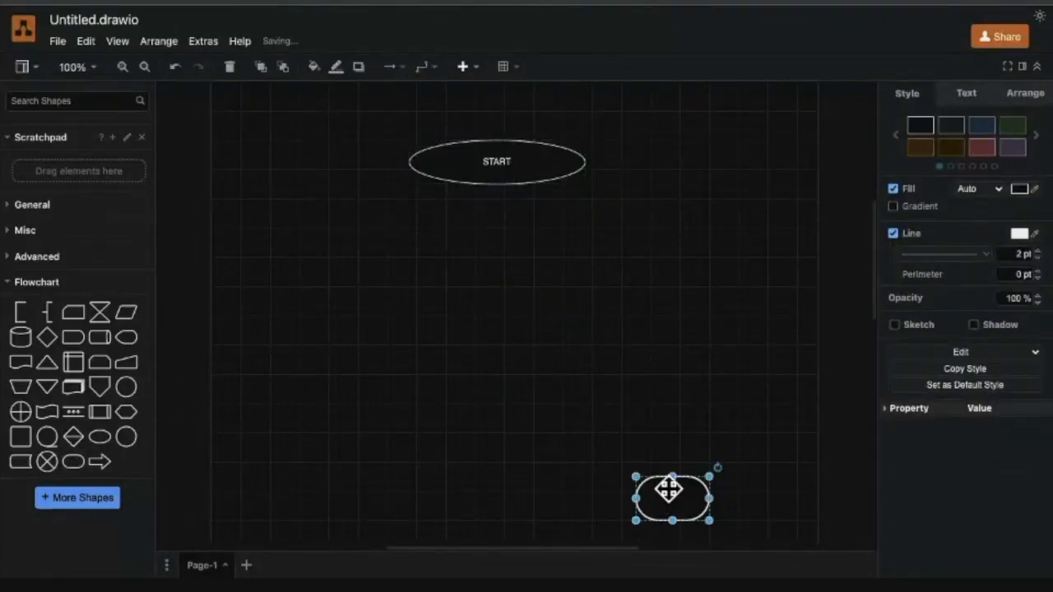
{"action": "double_click", "coordinate": [668, 490]}
{"action": "type", "text": "END"}
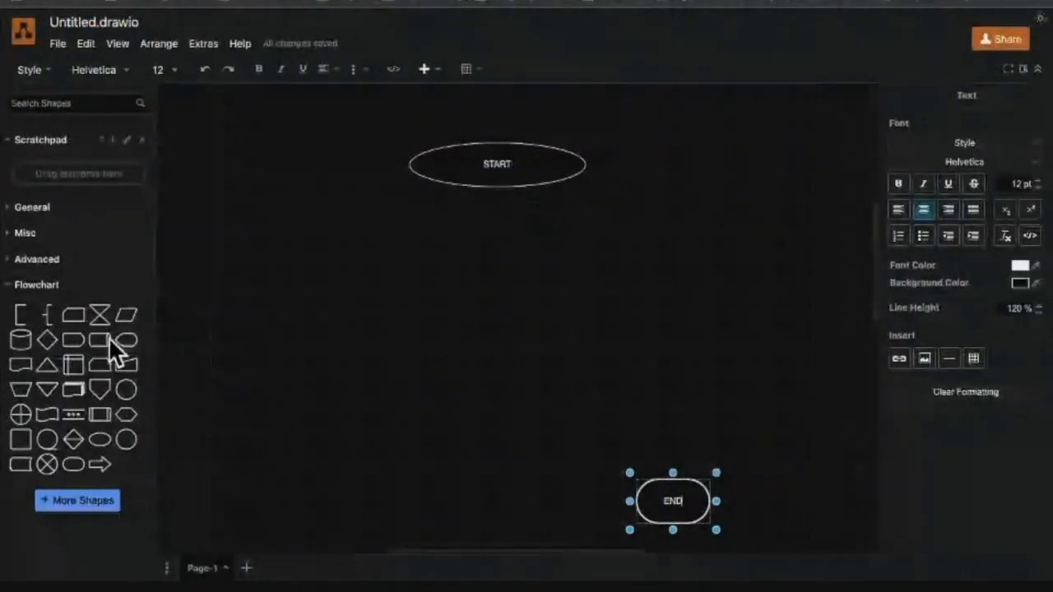
Add a Process rectangle below START, widen it to nearly the ellipse's width and centre it under the ellipse.
{"action": "mouse_move", "coordinate": [80, 314]}
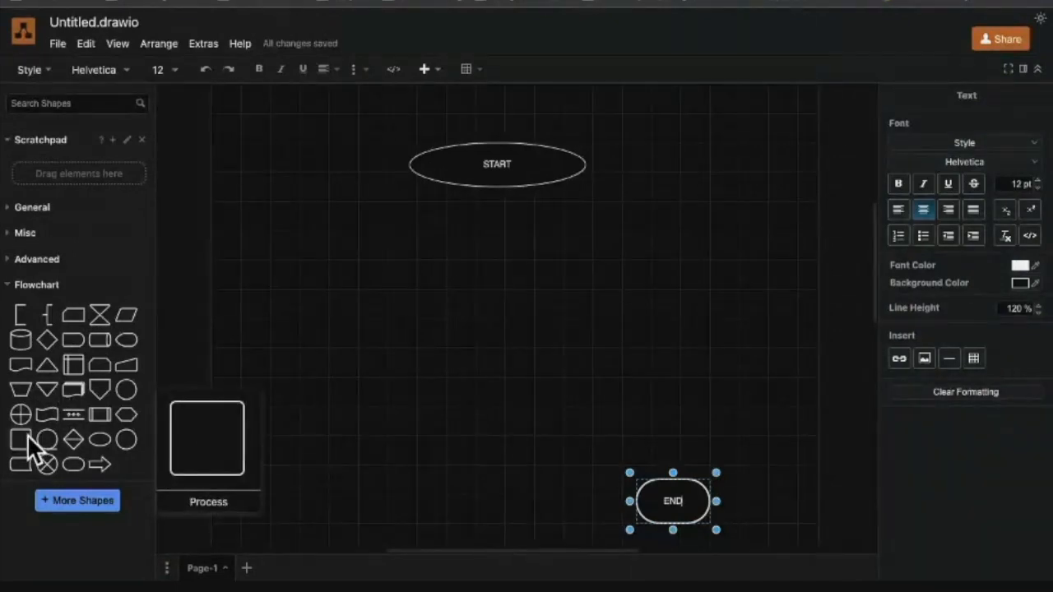
{"action": "left_click_drag", "start_coordinate": [27, 440], "coordinate": [480, 220]}
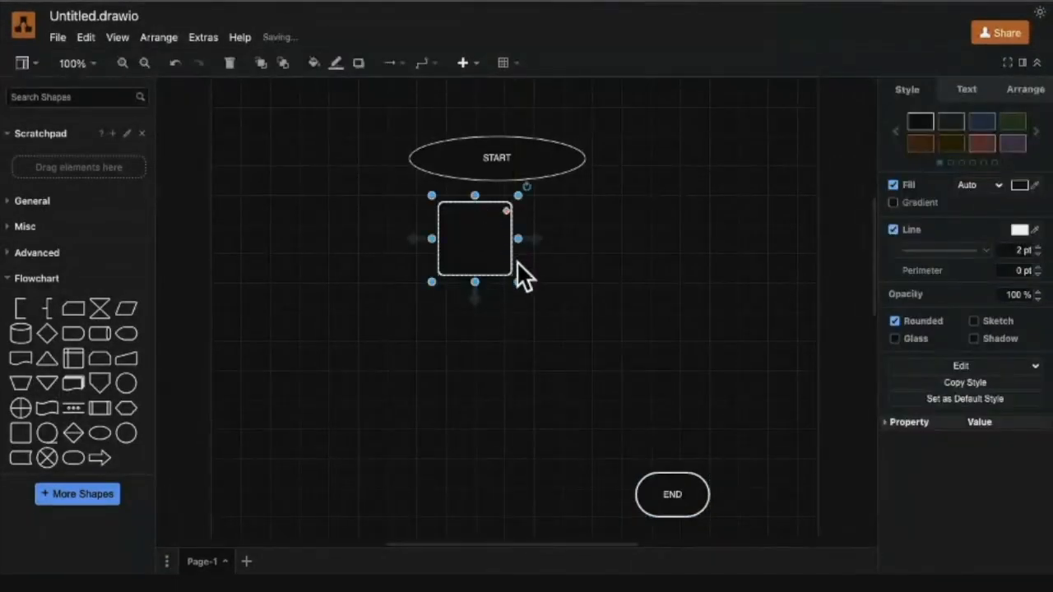
{"action": "left_click_drag", "start_coordinate": [518, 283], "coordinate": [615, 267]}
{"action": "left_click_drag", "start_coordinate": [530, 241], "coordinate": [503, 240]}
Add a decision diamond centred below the process rectangle and a wide parallelogram beneath the diamond.
{"action": "left_click_drag", "start_coordinate": [46, 334], "coordinate": [509, 337]}
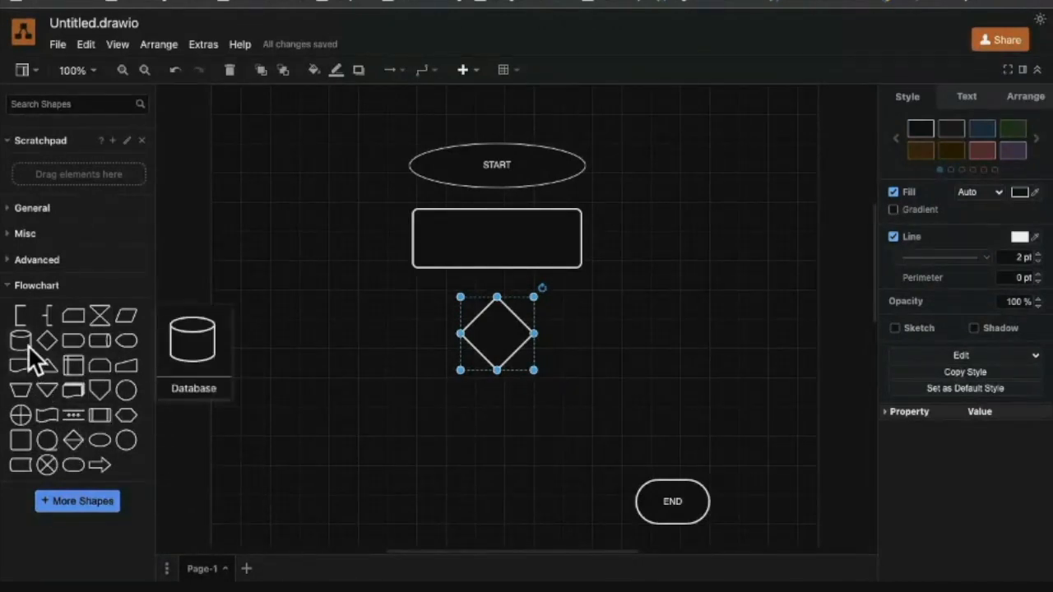
{"action": "left_click", "coordinate": [126, 309]}
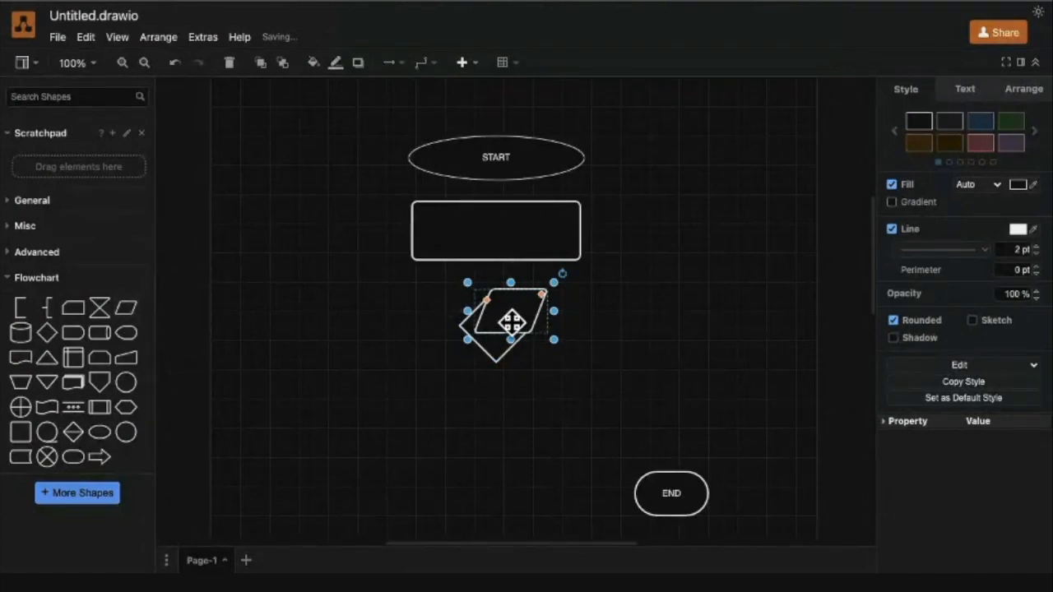
{"action": "left_click_drag", "start_coordinate": [511, 321], "coordinate": [462, 420]}
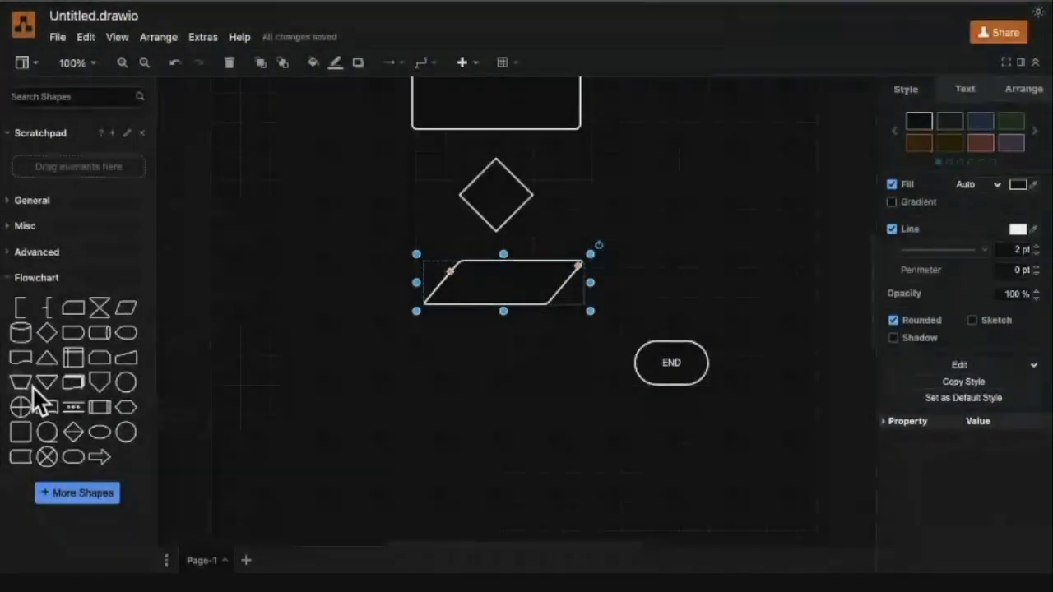
Duplicate the process rectangle twice and stack both copies one below the other under the parallelogram.
{"action": "scroll", "coordinate": [387, 234], "scroll_direction": "up", "scroll_amount": 1}
{"action": "left_click", "coordinate": [488, 162]}
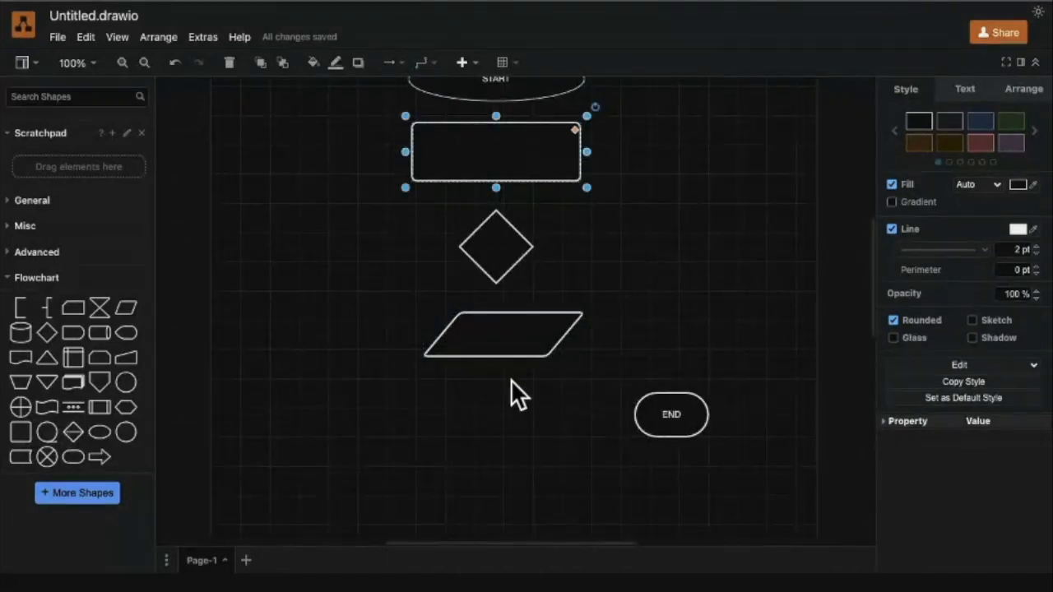
{"action": "key", "text": "ctrl+d"}
{"action": "left_click_drag", "start_coordinate": [549, 159], "coordinate": [546, 442]}
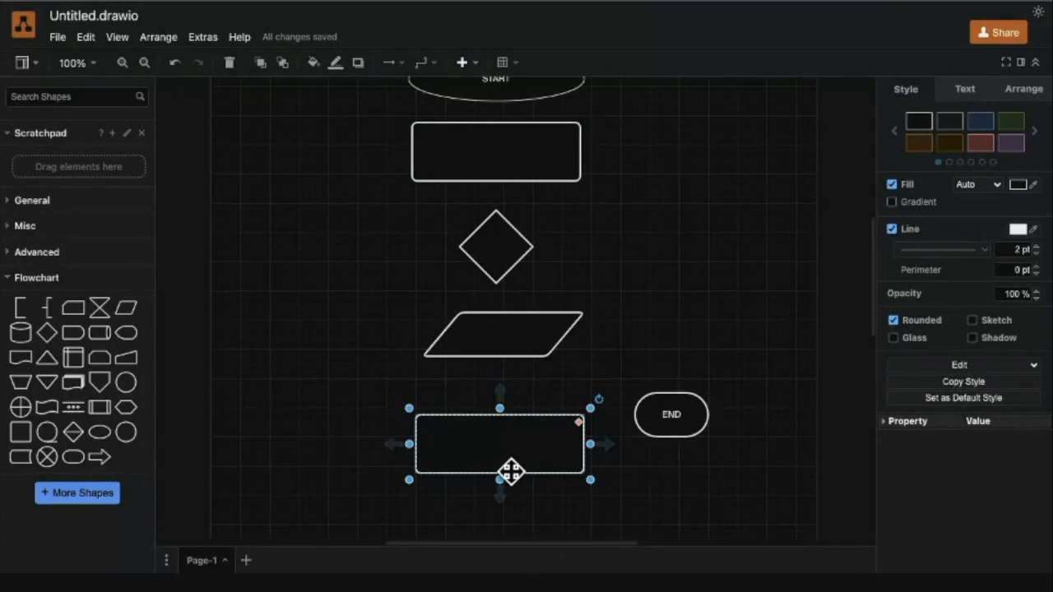
{"action": "scroll", "coordinate": [483, 374], "scroll_direction": "down", "scroll_amount": 1}
{"action": "scroll", "coordinate": [482, 374], "scroll_direction": "down", "scroll_amount": 2}
{"action": "key", "text": "ctrl+d"}
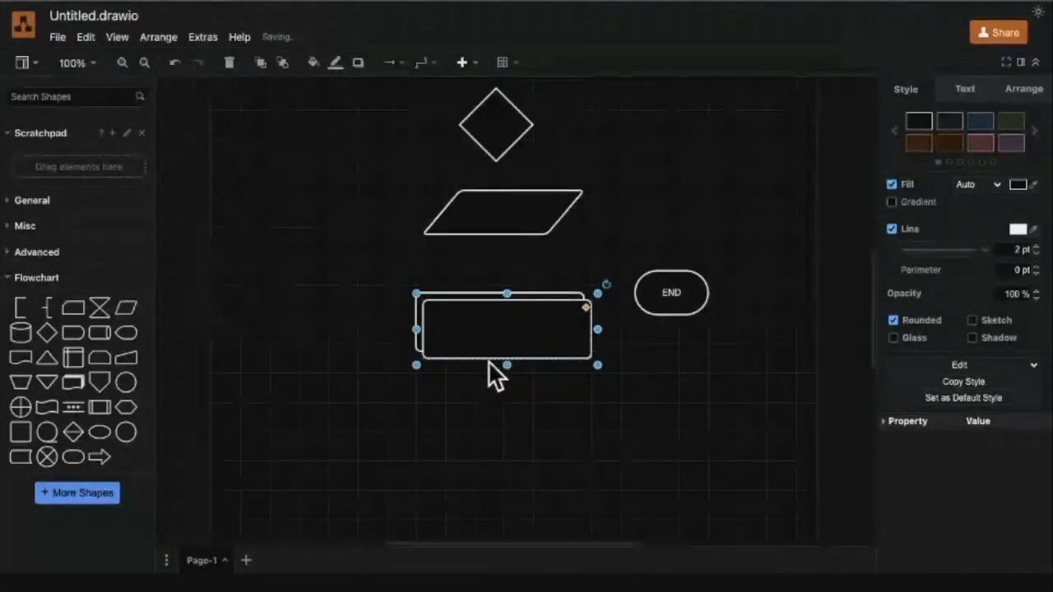
{"action": "left_click_drag", "start_coordinate": [515, 322], "coordinate": [512, 439]}
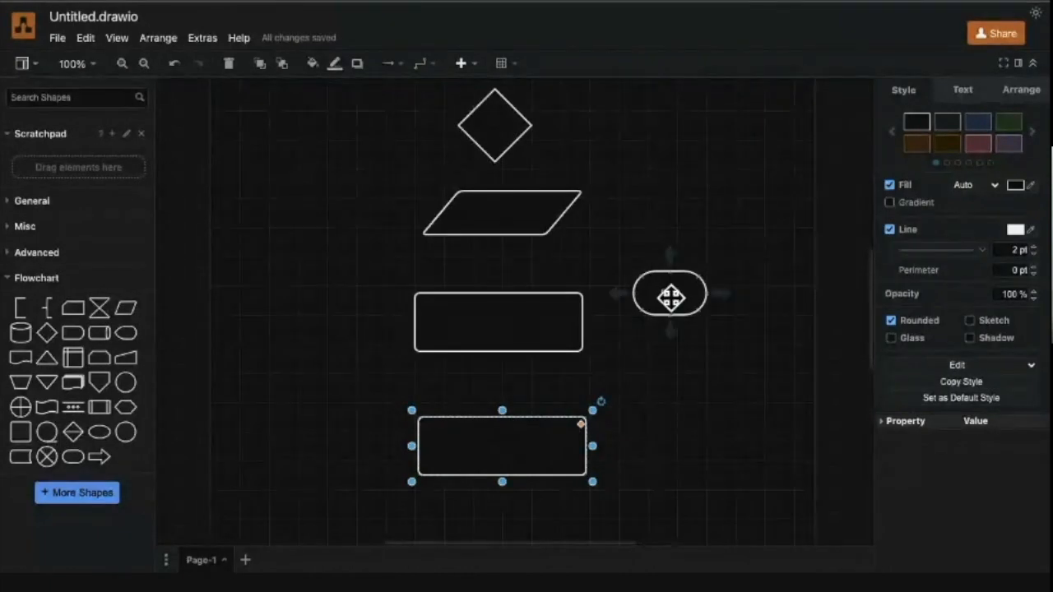
Move the END terminator down and further right, to just below the level of the lowest rectangle.
{"action": "scroll", "coordinate": [671, 298], "scroll_direction": "down", "scroll_amount": 4}
{"action": "left_click_drag", "start_coordinate": [671, 141], "coordinate": [759, 324]}
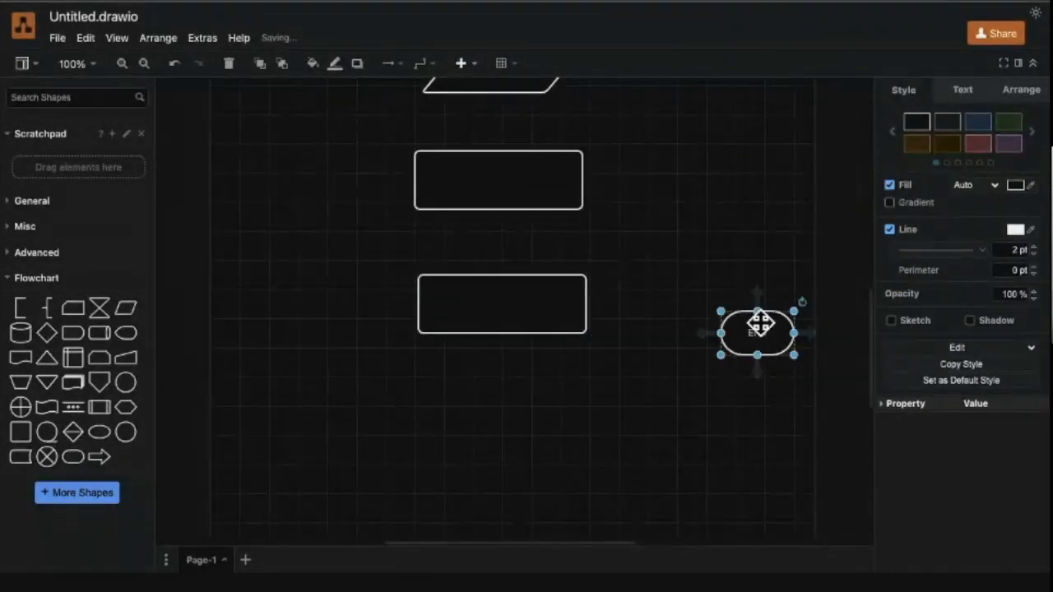
{"action": "scroll", "coordinate": [759, 323], "scroll_direction": "up", "scroll_amount": 4}
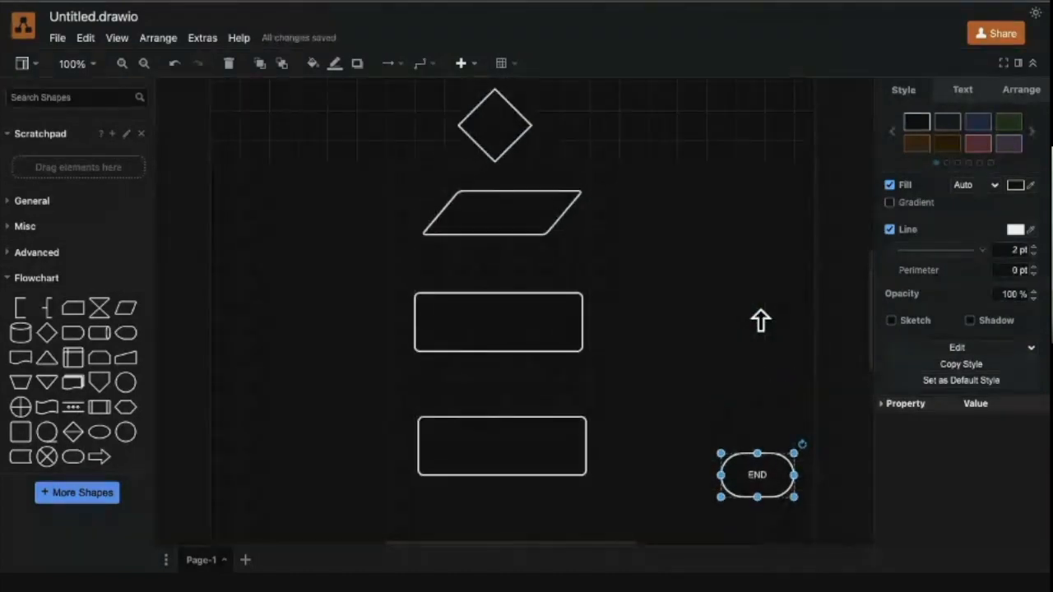
{"action": "left_click", "coordinate": [758, 321]}
Select all the flowchart shapes and move them together toward the page's left side, leaving room on the right.
{"action": "scroll", "coordinate": [758, 320], "scroll_direction": "down", "scroll_amount": 3}
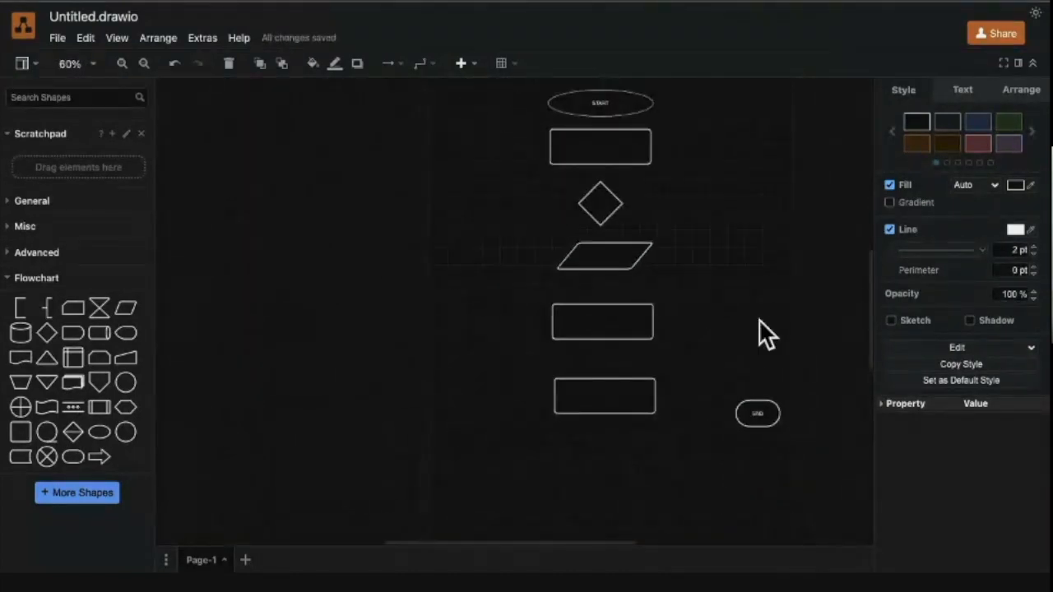
{"action": "scroll", "coordinate": [758, 319], "scroll_direction": "down", "scroll_amount": 1}
{"action": "scroll", "coordinate": [759, 319], "scroll_direction": "right", "scroll_amount": 1}
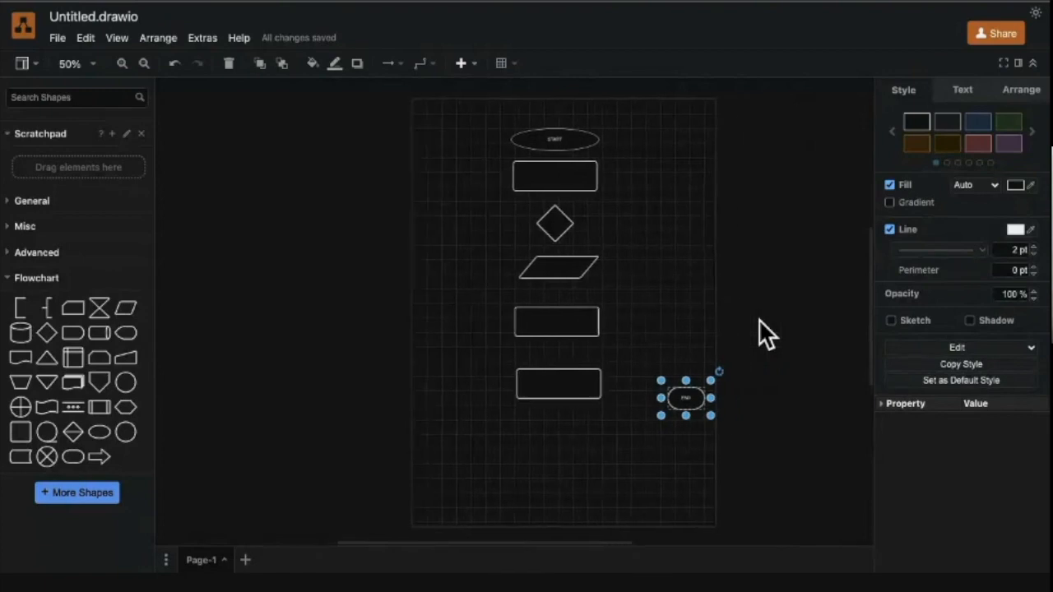
{"action": "left_click", "coordinate": [745, 285]}
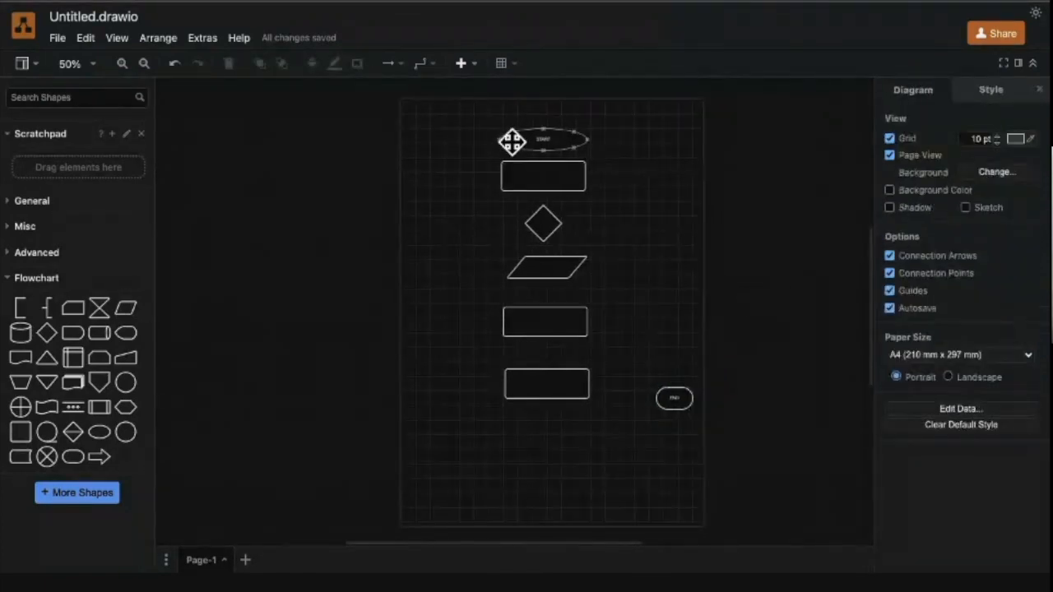
{"action": "left_click_drag", "start_coordinate": [450, 112], "coordinate": [699, 434]}
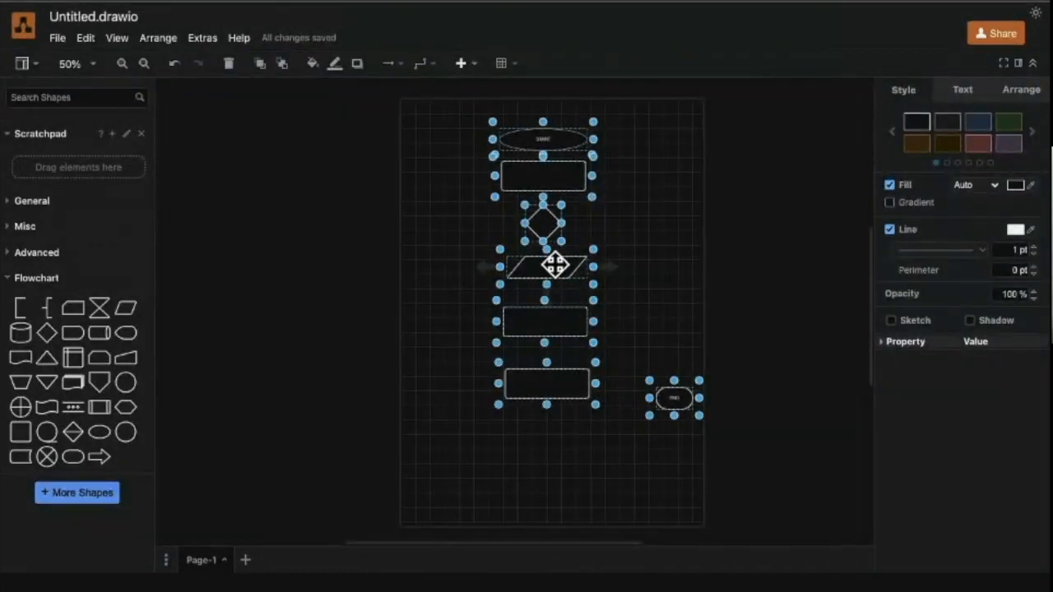
{"action": "left_click_drag", "start_coordinate": [554, 264], "coordinate": [488, 266]}
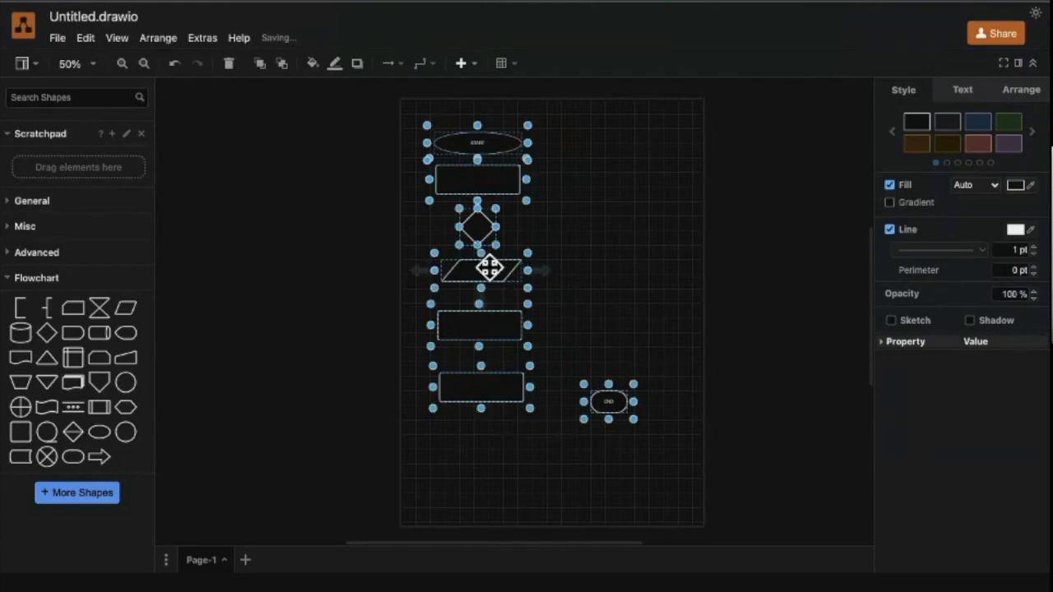
{"action": "left_click", "coordinate": [581, 288]}
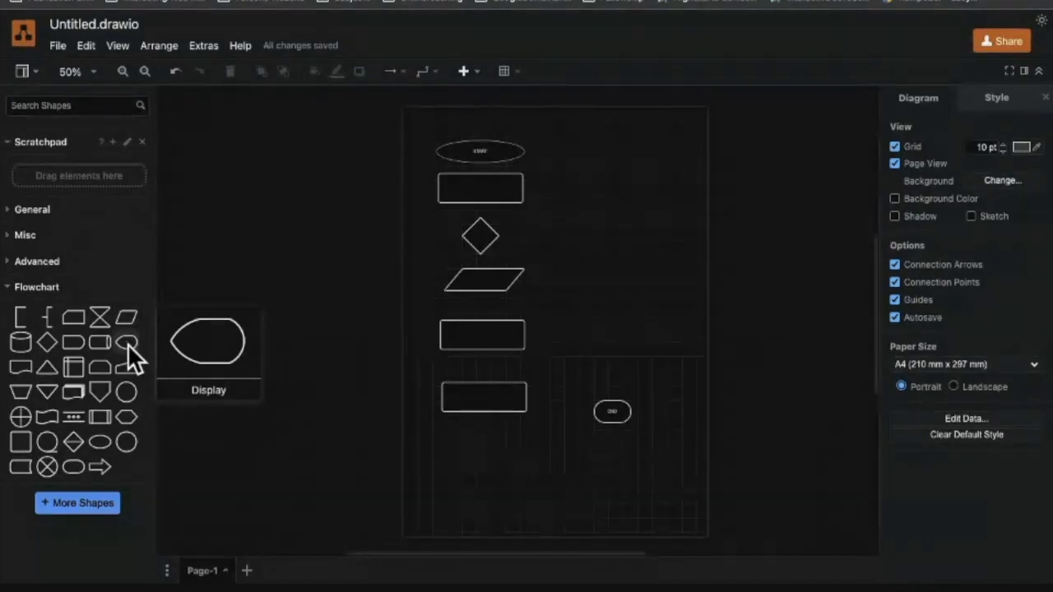
Place a Display shape from the Flowchart library and another from the Advanced library to the right of the shape column.
{"action": "left_click", "coordinate": [128, 345]}
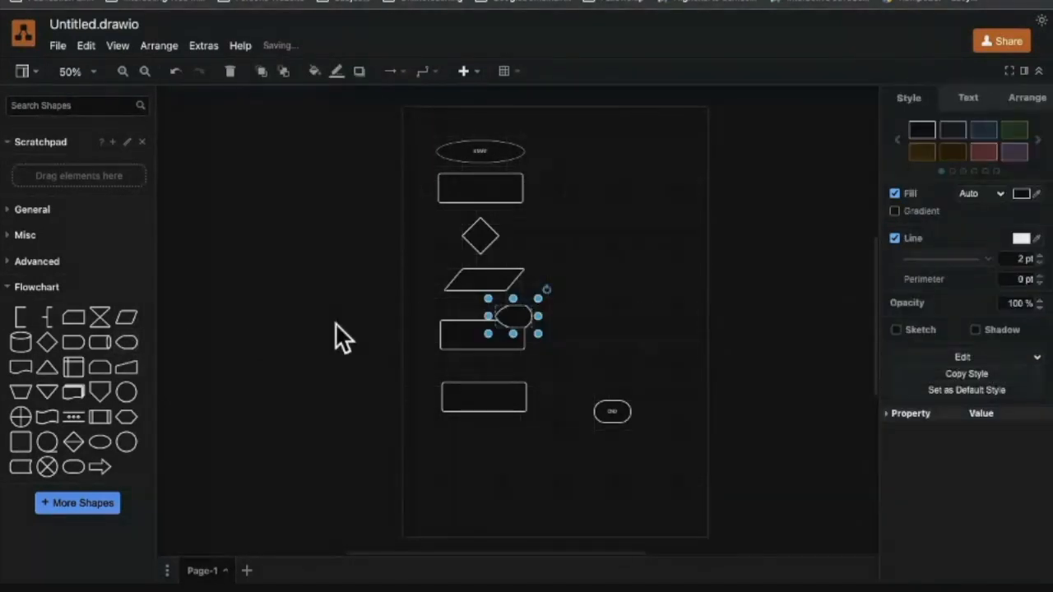
{"action": "left_click_drag", "start_coordinate": [536, 301], "coordinate": [611, 256]}
{"action": "left_click", "coordinate": [65, 206]}
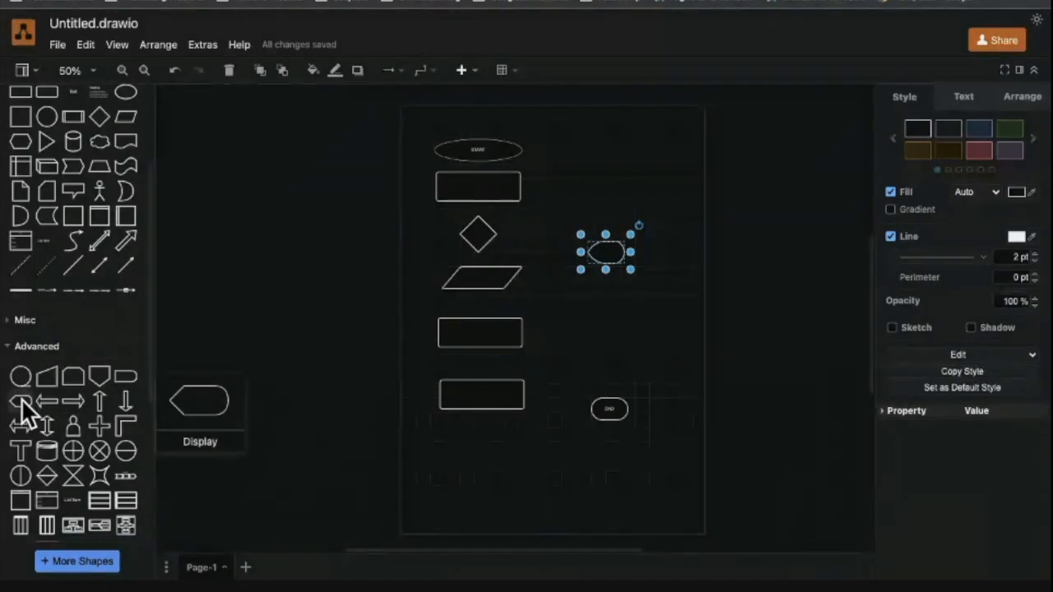
{"action": "left_click_drag", "start_coordinate": [22, 403], "coordinate": [592, 304]}
Compare the two Display shapes and delete the curved one that came from the Flowchart library.
{"action": "scroll", "coordinate": [558, 312], "scroll_direction": "up", "scroll_amount": 5}
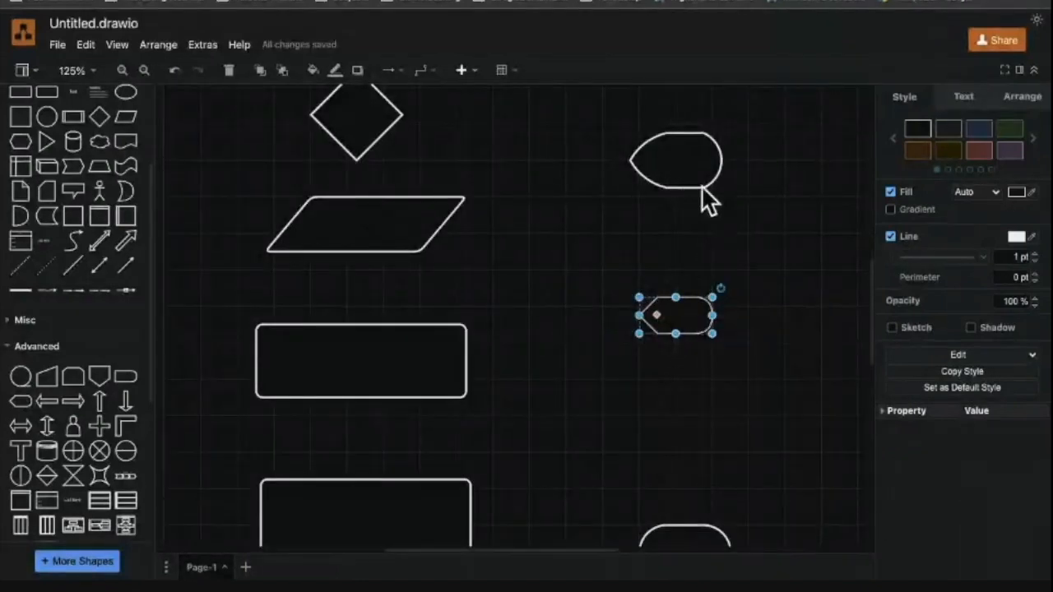
{"action": "left_click", "coordinate": [699, 165]}
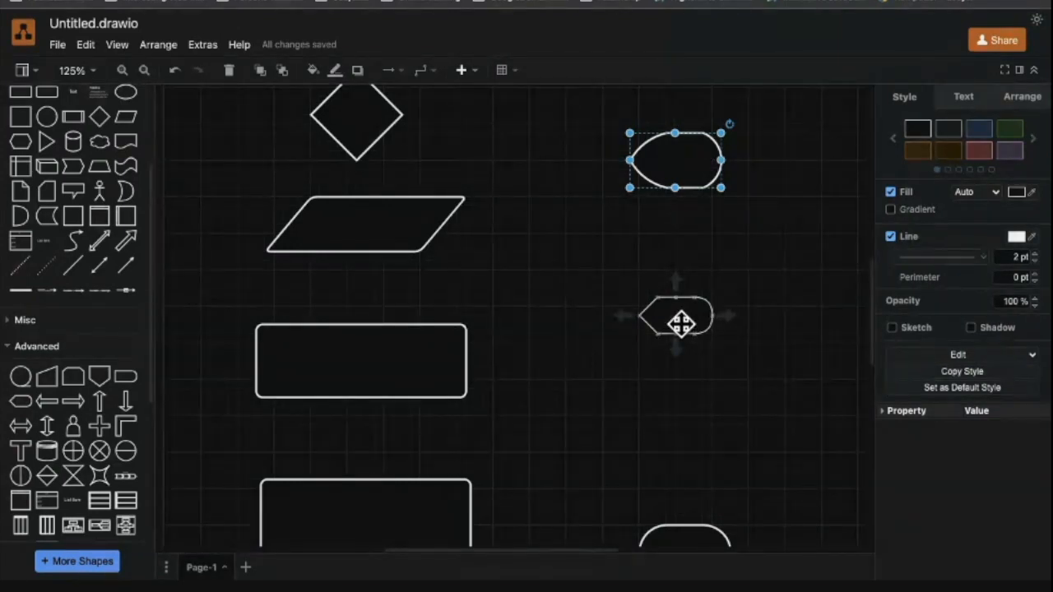
{"action": "left_click", "coordinate": [758, 243]}
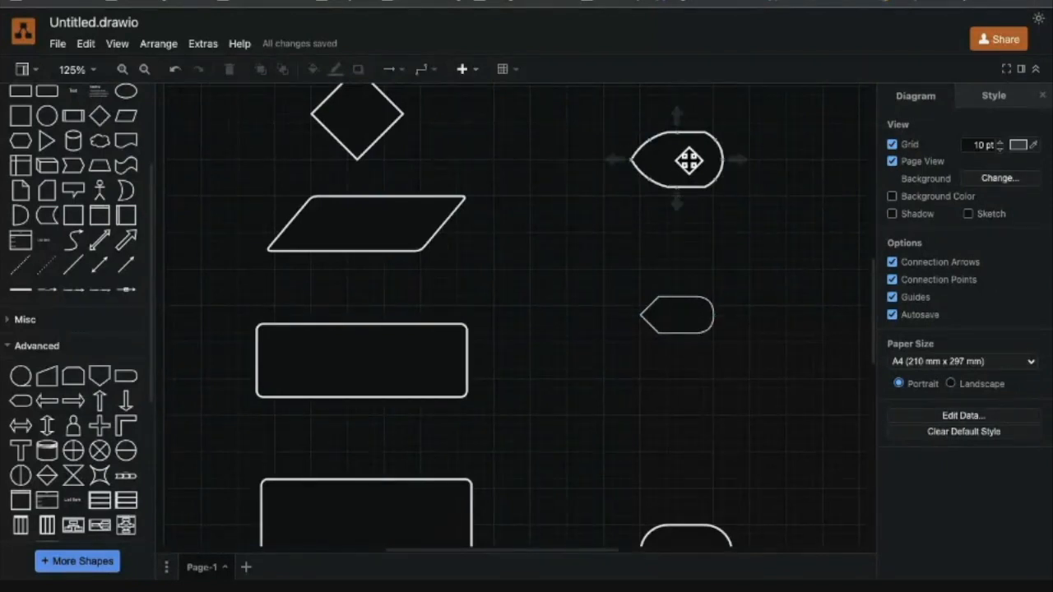
{"action": "left_click", "coordinate": [688, 162]}
{"action": "mouse_move", "coordinate": [97, 370]}
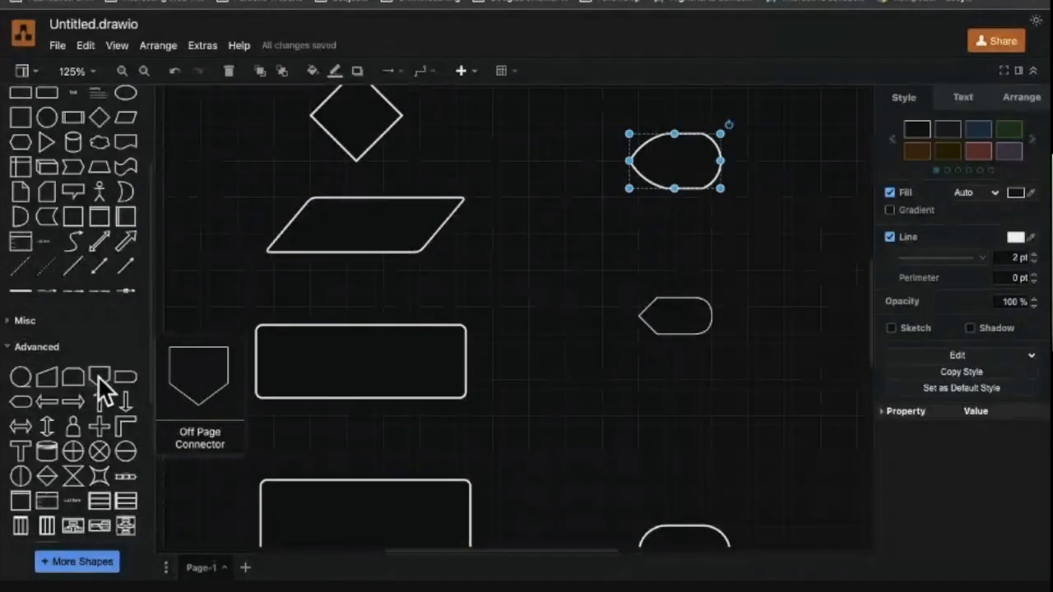
{"action": "mouse_move", "coordinate": [99, 406]}
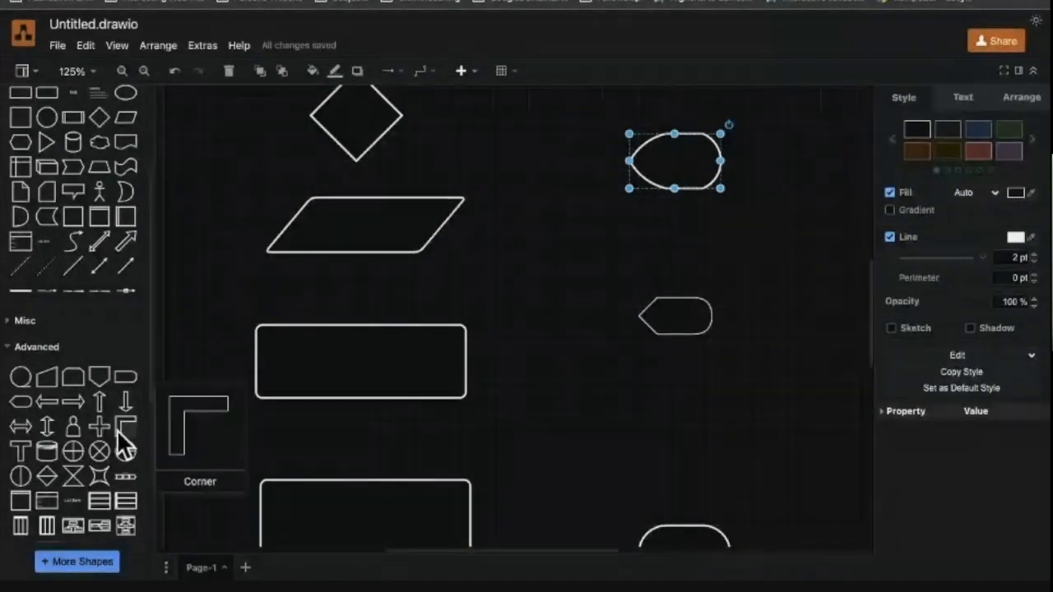
{"action": "mouse_move", "coordinate": [58, 448]}
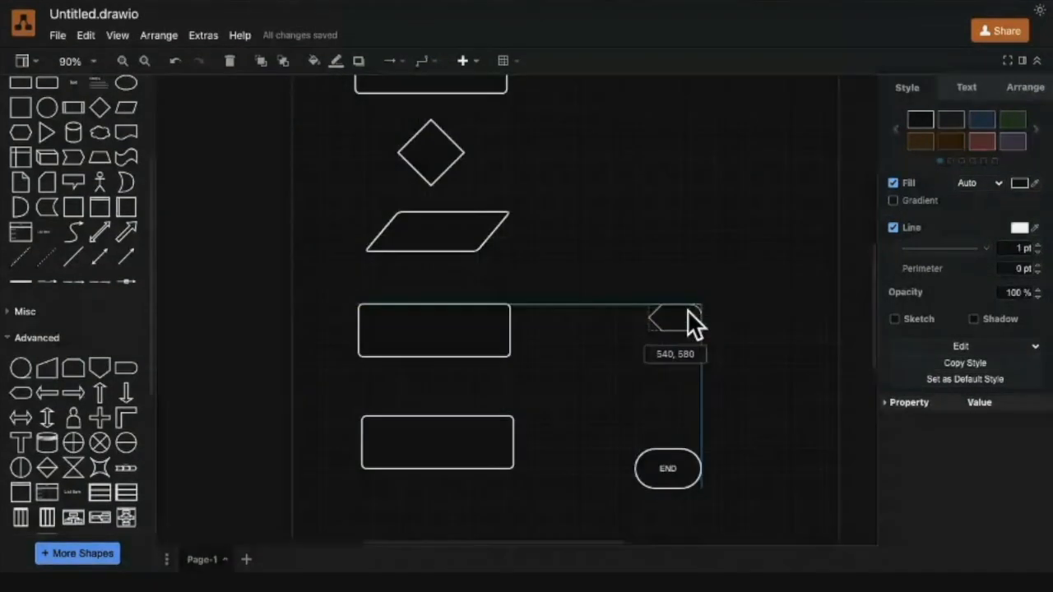
Enlarge the remaining Display shape and place it at 450, 580, level with the upper duplicated rectangle and centred above END.
{"action": "left_click_drag", "start_coordinate": [687, 310], "coordinate": [748, 368]}
{"action": "mouse_move", "coordinate": [699, 324]}
{"action": "left_mouse_down"}
{"action": "mouse_move", "coordinate": [672, 328]}
{"action": "mouse_move", "coordinate": [687, 327]}
{"action": "left_mouse_up"}
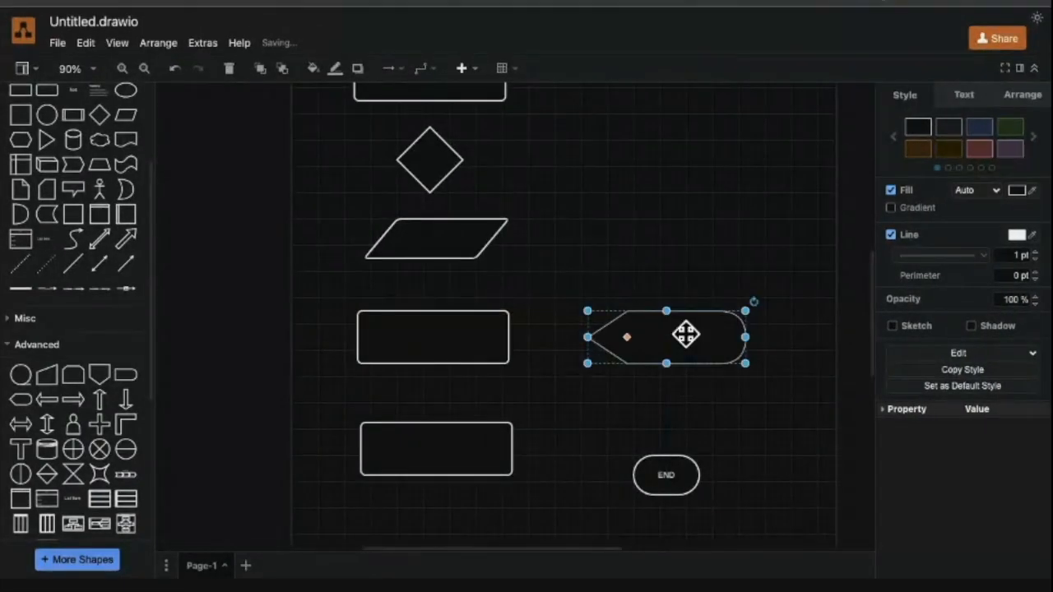
{"action": "left_click_drag", "start_coordinate": [685, 334], "coordinate": [683, 329]}
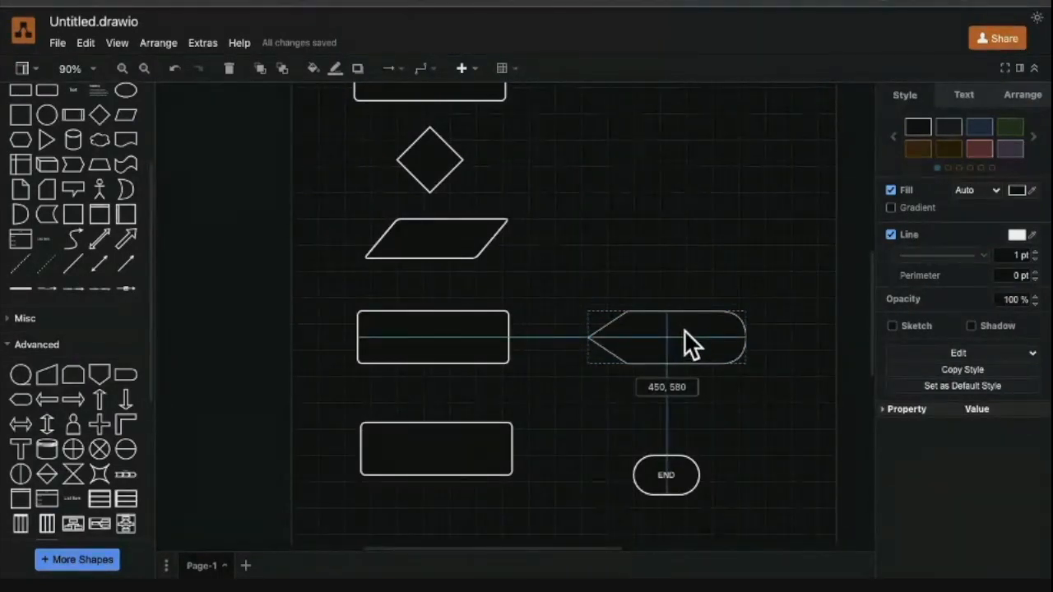
{"action": "mouse_move", "coordinate": [684, 329]}
{"action": "left_mouse_down"}
{"action": "mouse_move", "coordinate": [670, 332]}
{"action": "mouse_move", "coordinate": [685, 331]}
{"action": "left_mouse_up"}
{"action": "left_click_drag", "start_coordinate": [685, 331], "coordinate": [685, 330]}
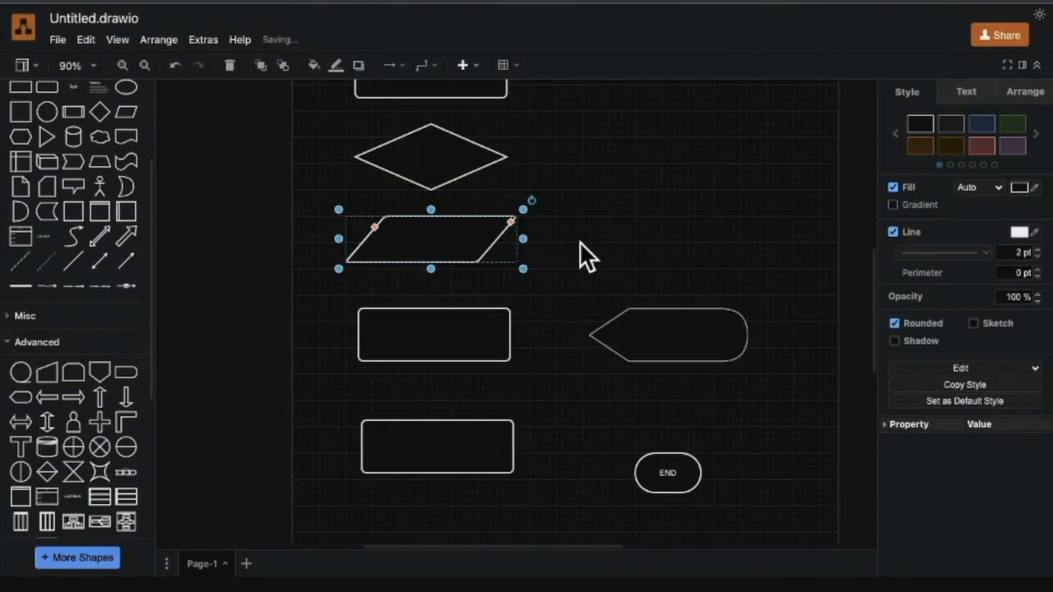
Label the process rectangle directly below START as Counter.
{"action": "scroll", "coordinate": [521, 255], "scroll_direction": "up", "scroll_amount": 2}
{"action": "left_click", "coordinate": [437, 176]}
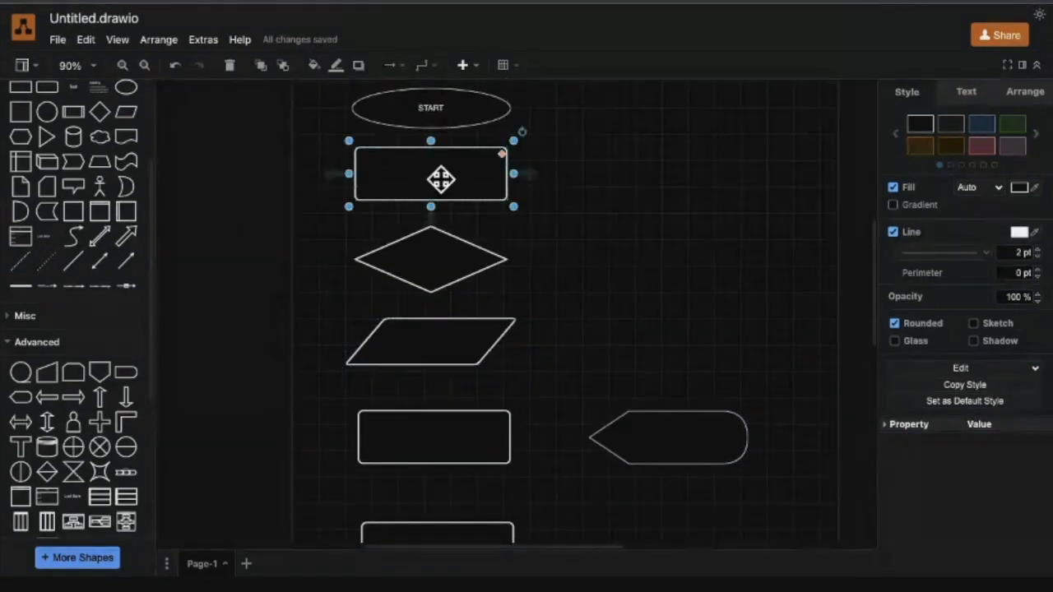
{"action": "double_click", "coordinate": [437, 176]}
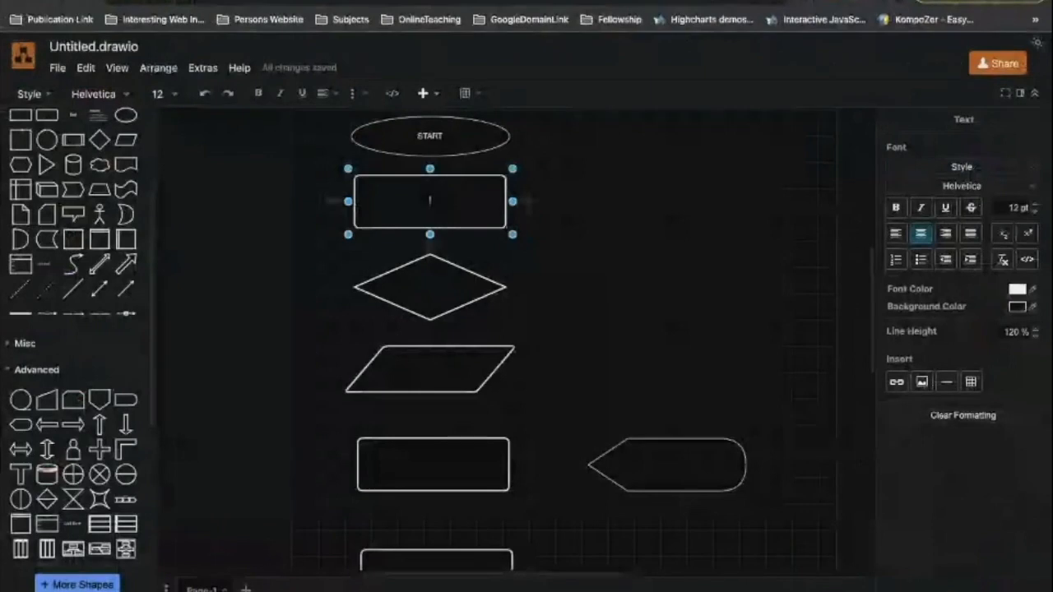
{"action": "type", "text": "Counter"}
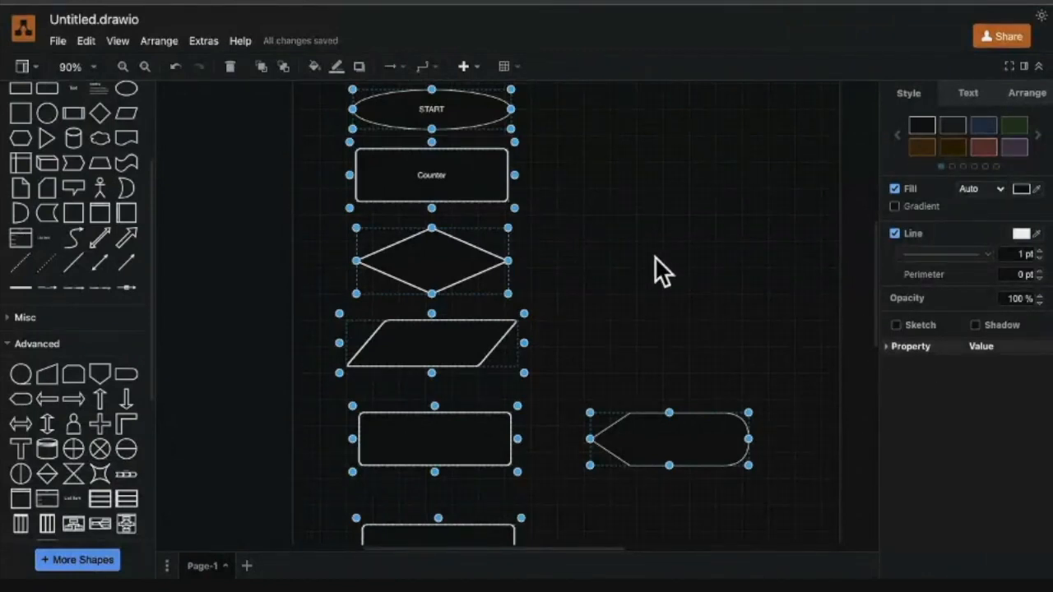
Set the text of all selected flowchart shapes to 22 pt Times New Roman.
{"action": "left_click", "coordinate": [969, 93]}
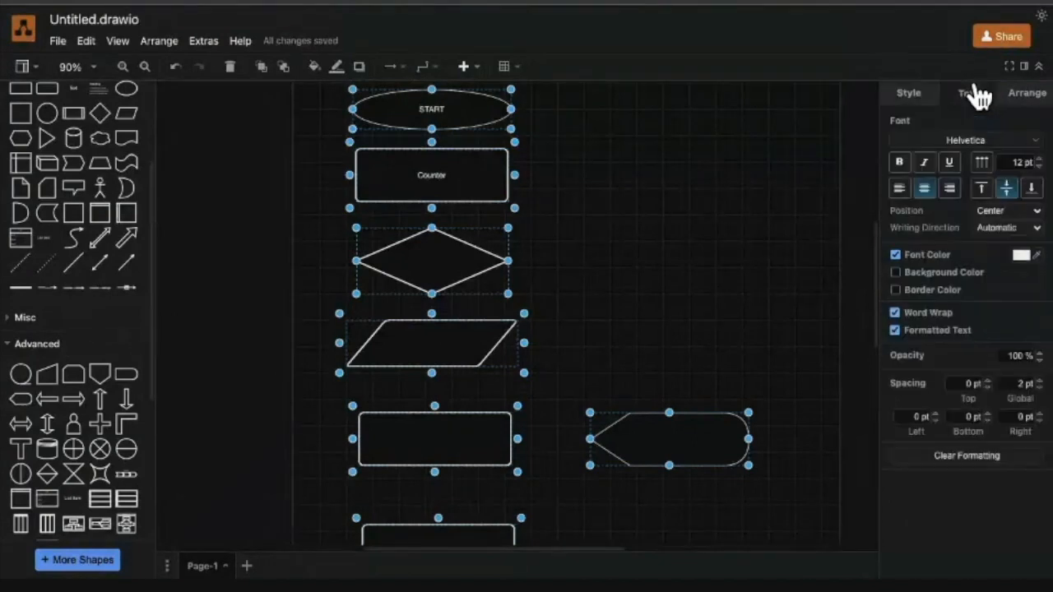
{"action": "left_click", "coordinate": [1038, 159]}
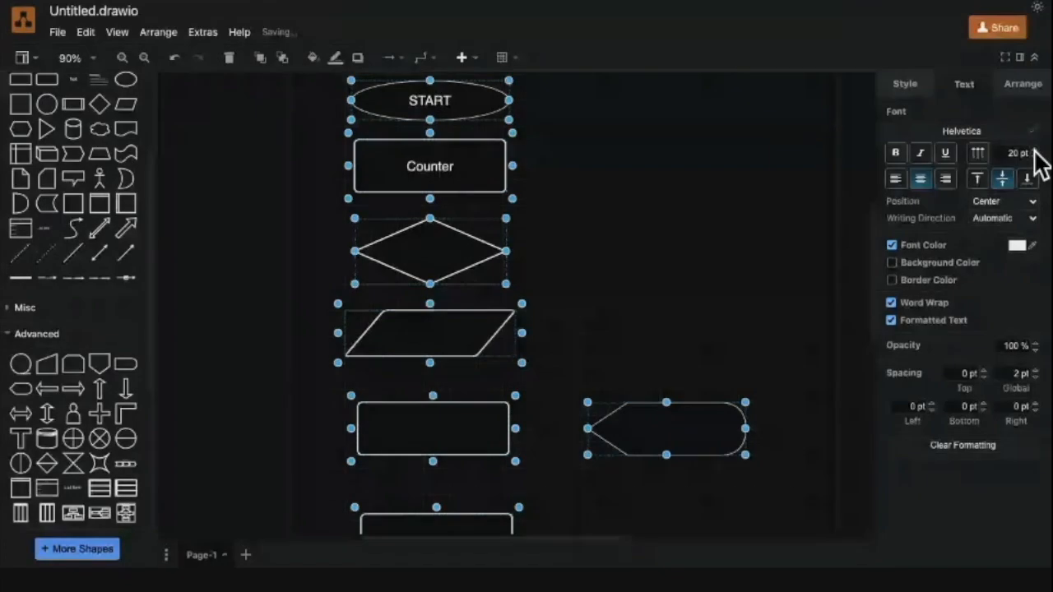
{"action": "left_click", "coordinate": [1039, 158]}
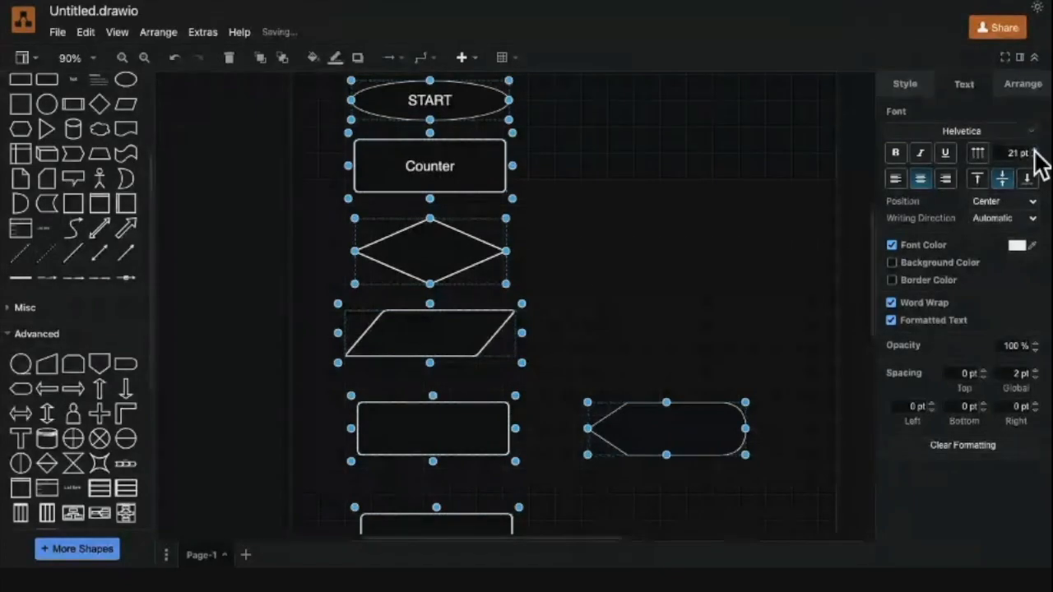
{"action": "left_click", "coordinate": [1035, 153]}
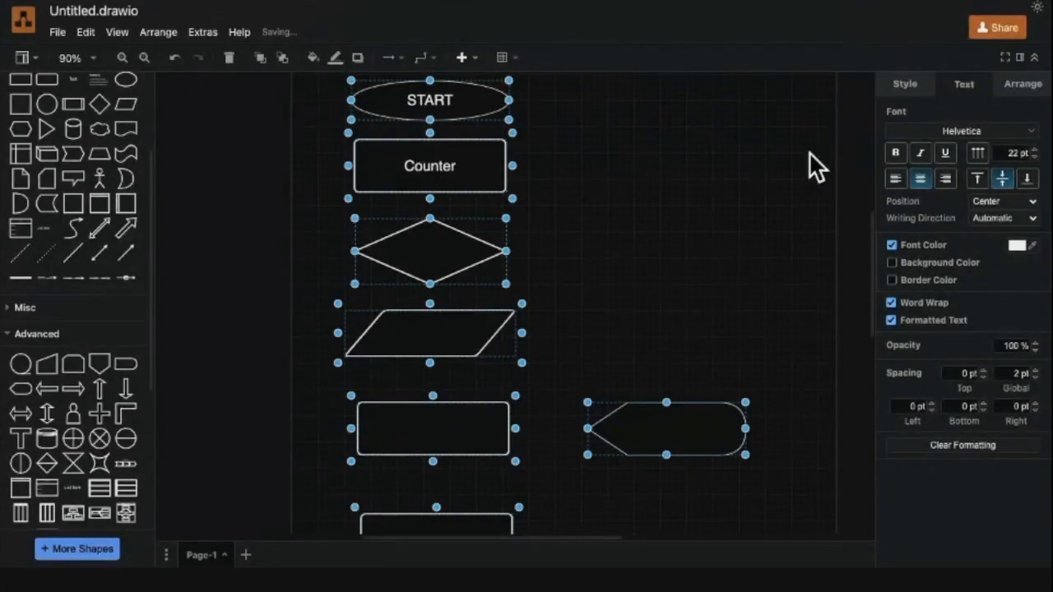
{"action": "left_click", "coordinate": [1031, 132]}
{"action": "left_click", "coordinate": [968, 196]}
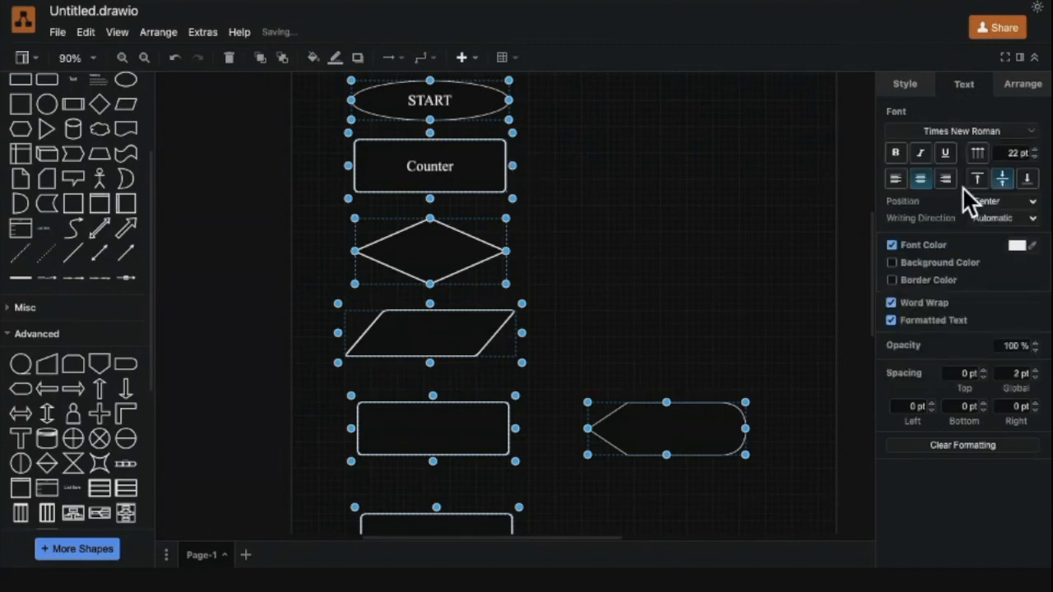
Extend the label of the process rectangle below START to read "Counter = 1" with "Sum to 0" on a second line.
{"action": "scroll", "coordinate": [541, 180], "scroll_direction": "down", "scroll_amount": 1}
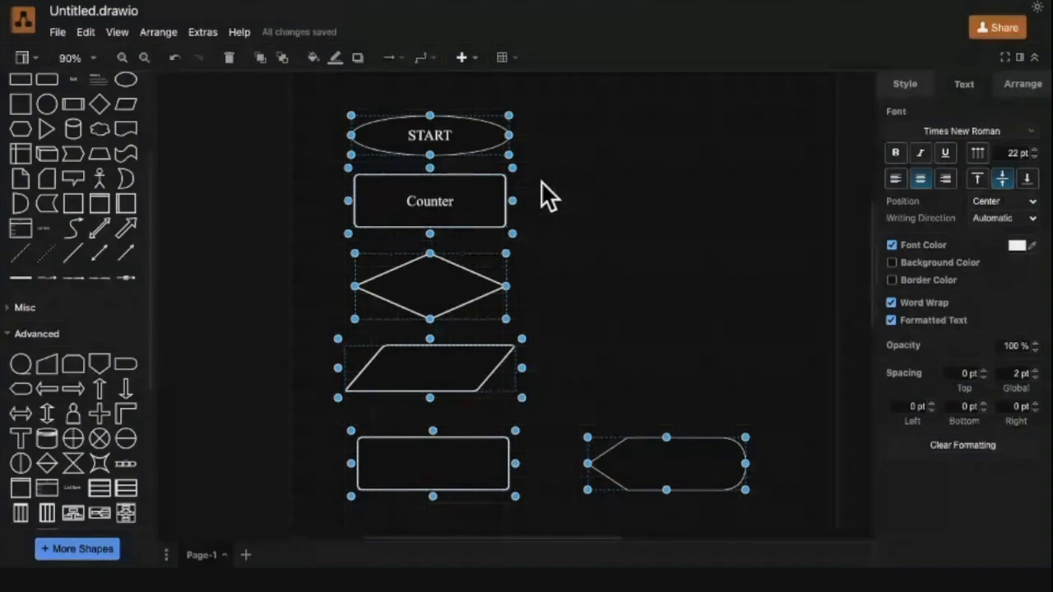
{"action": "scroll", "coordinate": [540, 181], "scroll_direction": "down", "scroll_amount": 1}
{"action": "scroll", "coordinate": [541, 183], "scroll_direction": "up", "scroll_amount": 2}
{"action": "left_click", "coordinate": [469, 178]}
{"action": "double_click", "coordinate": [469, 178]}
{"action": "left_click", "coordinate": [468, 179]}
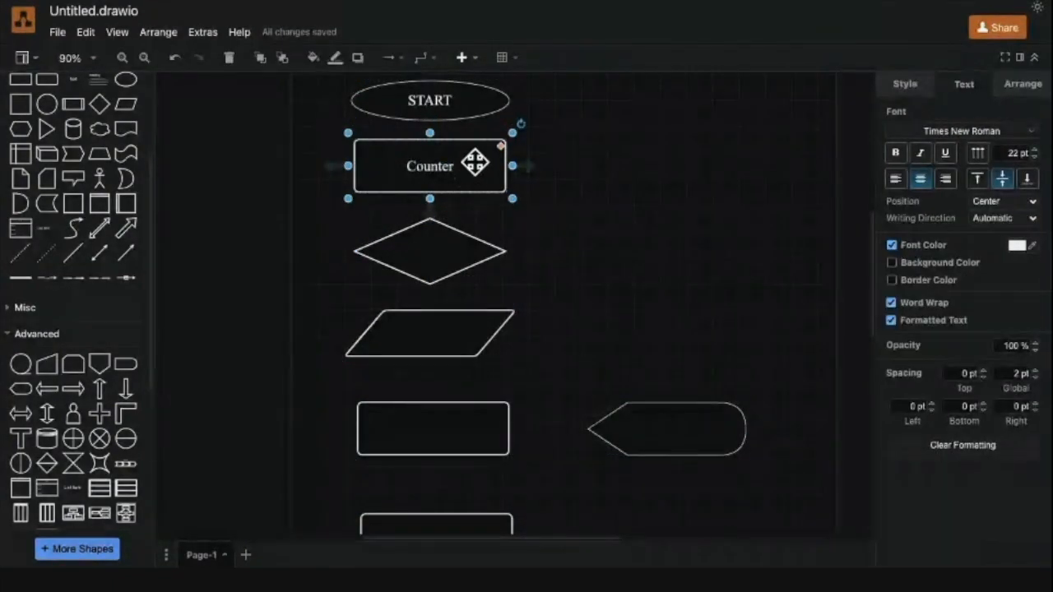
{"action": "double_click", "coordinate": [445, 165]}
{"action": "key", "text": "Right"}
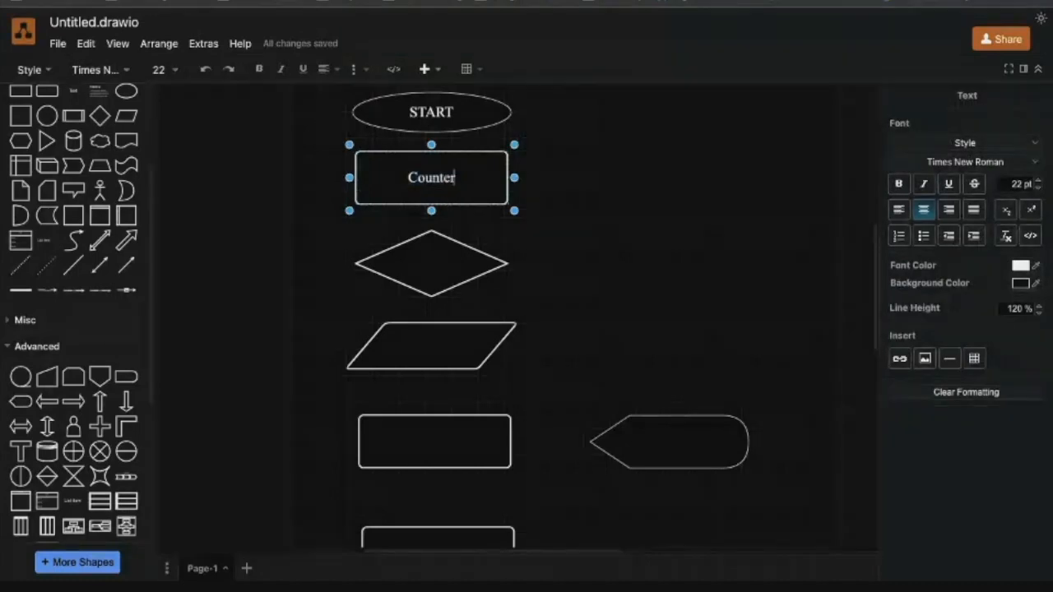
{"action": "type", "text": "= 1"}
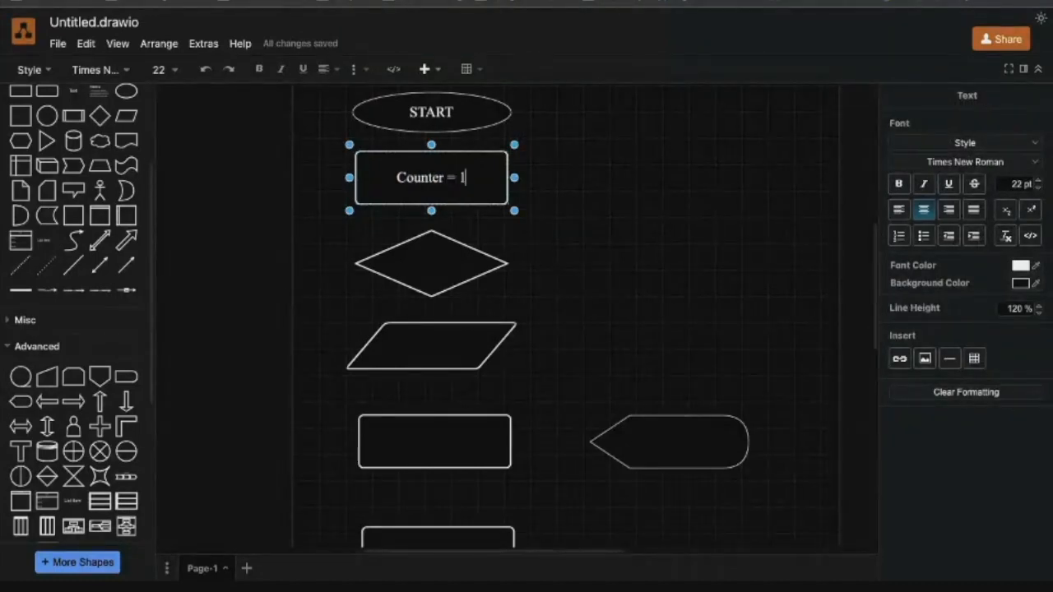
{"action": "key", "text": "Return"}
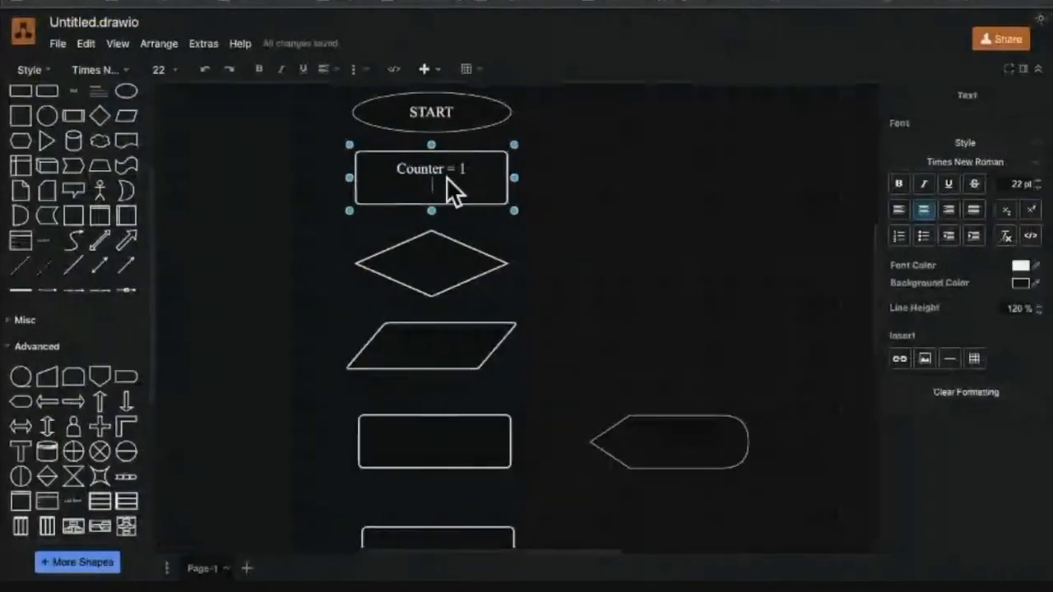
{"action": "type", "text": "Sum"}
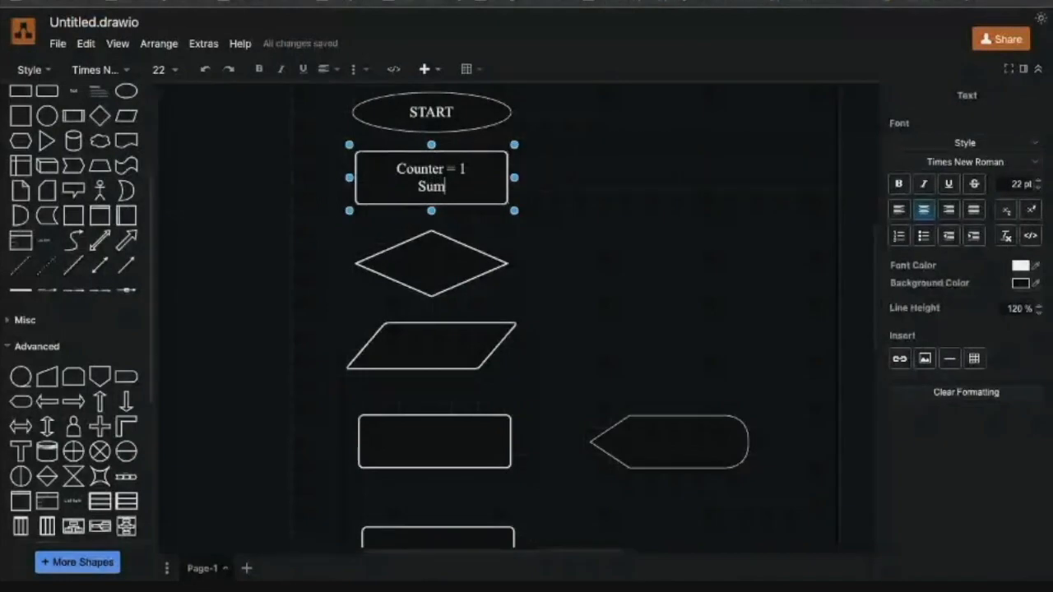
{"action": "type", "text": " to "}
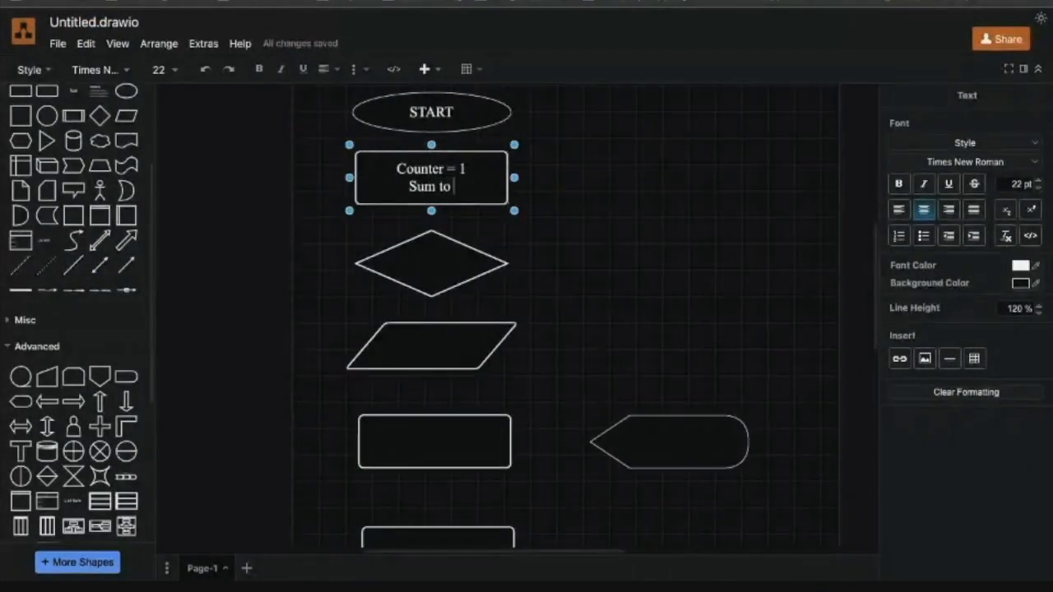
{"action": "type", "text": "0"}
Label the decision diamond "Counter <=7".
{"action": "left_click", "coordinate": [423, 257]}
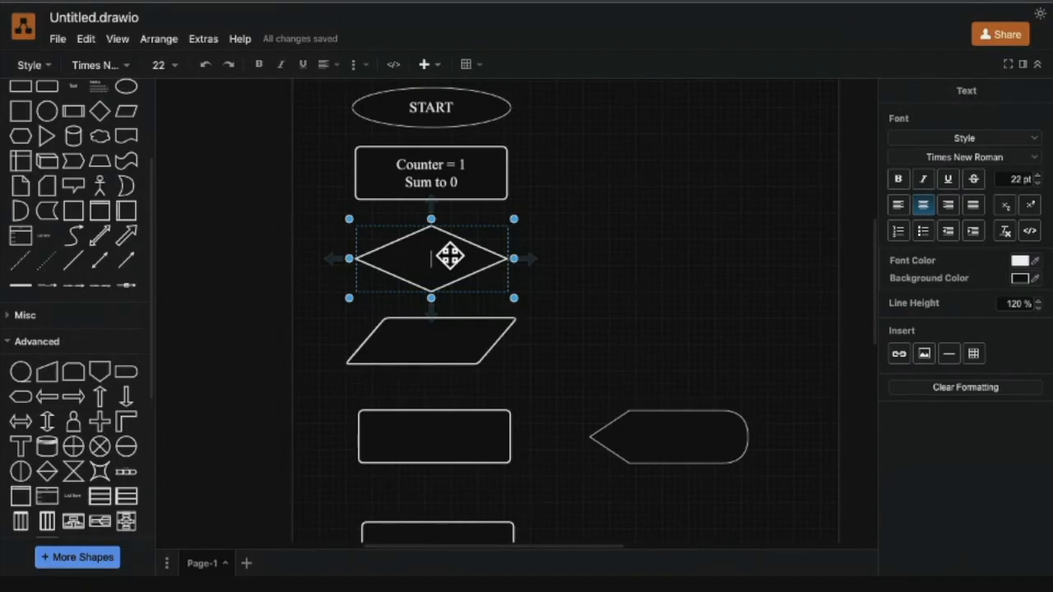
{"action": "type", "text": "Counter"}
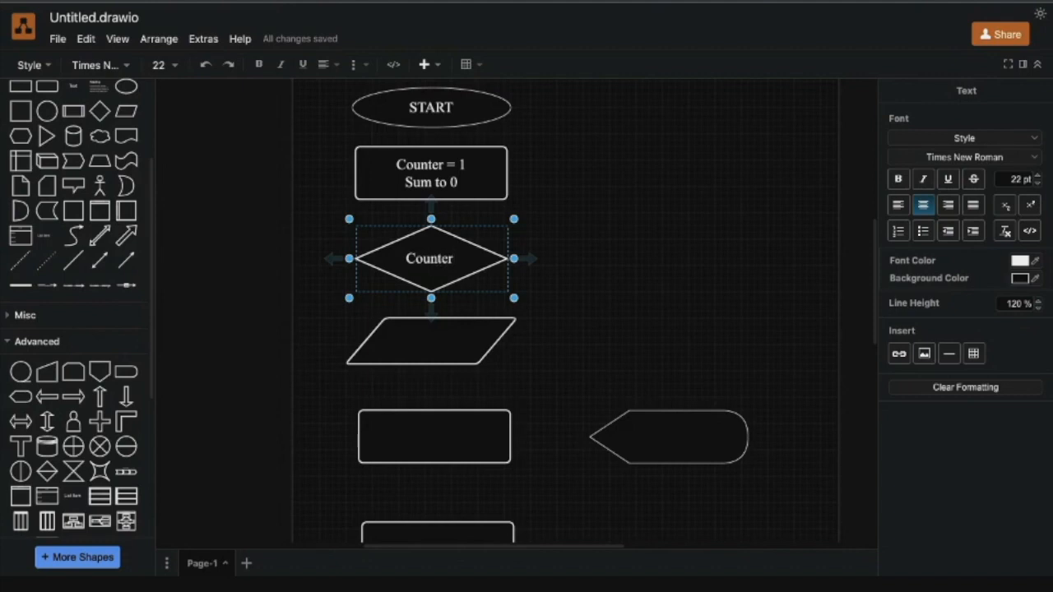
{"action": "type", "text": " <="}
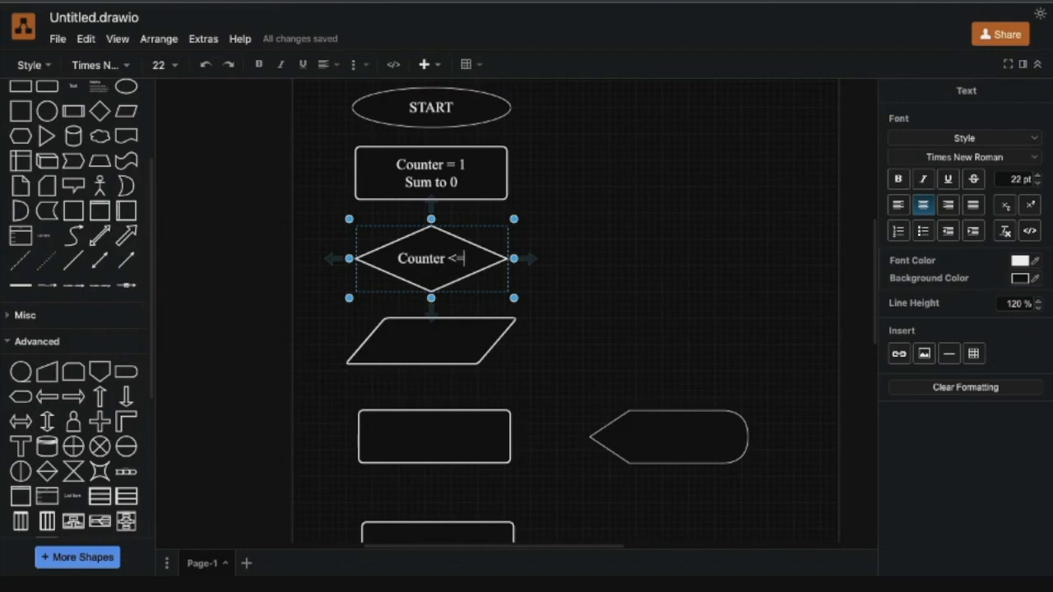
{"action": "type", "text": "7"}
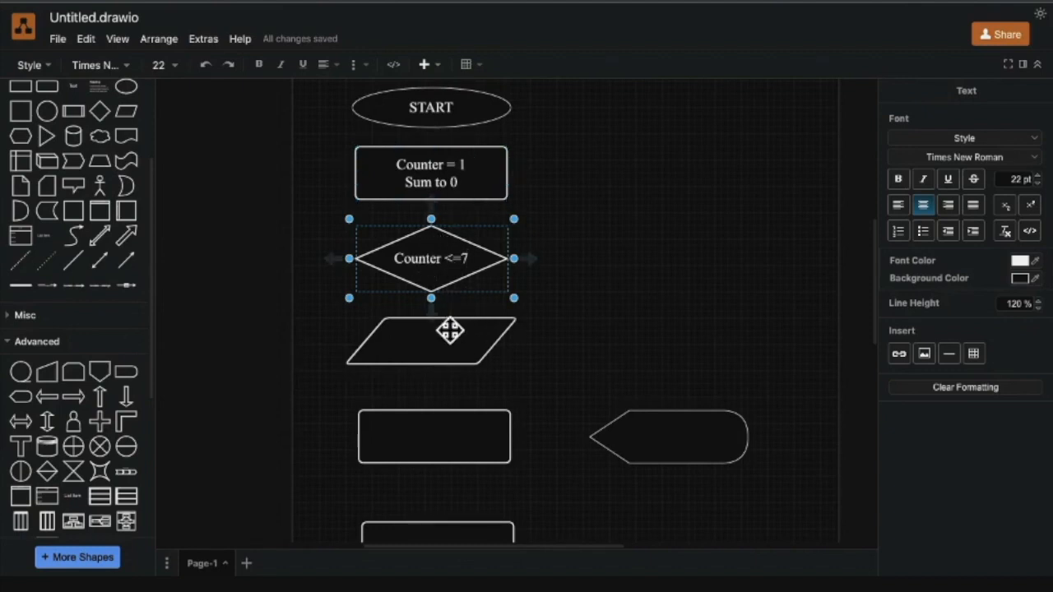
Label the input parallelogram below the diamond "get Grade of a subject".
{"action": "left_click", "coordinate": [433, 339]}
{"action": "double_click", "coordinate": [432, 339]}
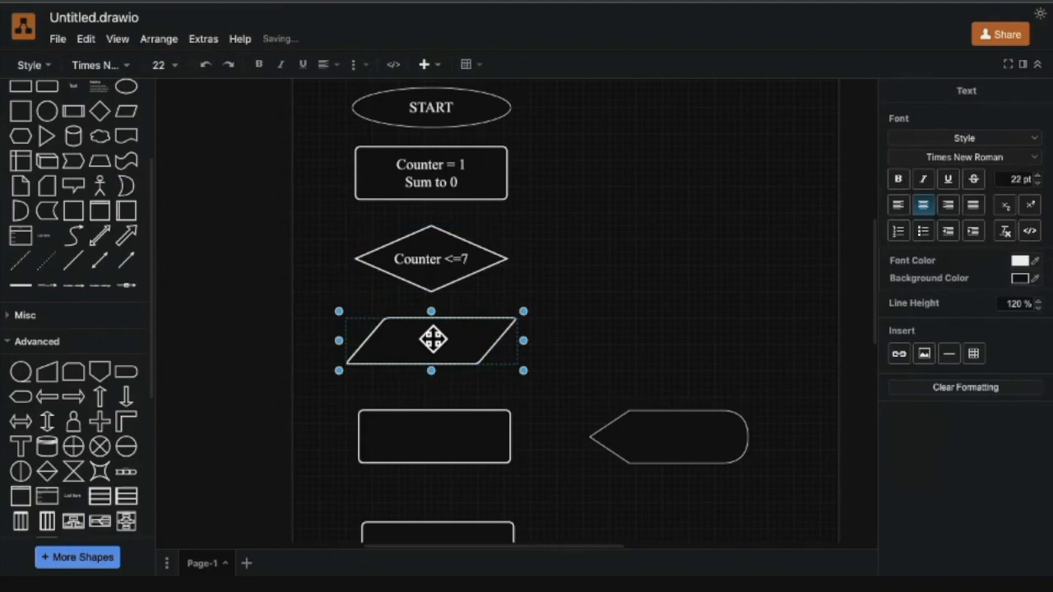
{"action": "type", "text": "get Grad"}
{"action": "type", "text": "de"}
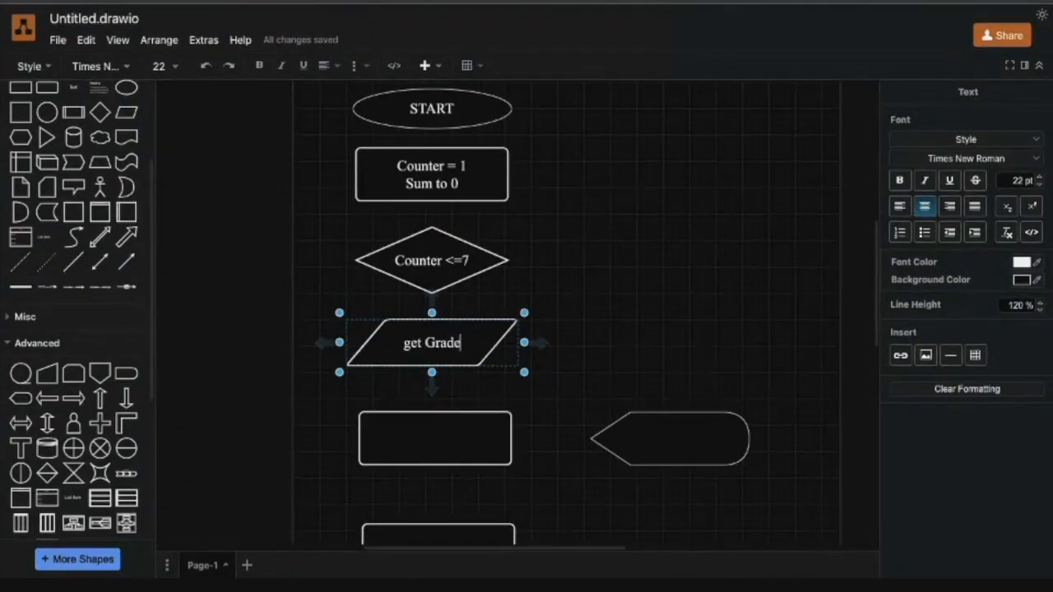
{"action": "type", "text": " of a su"}
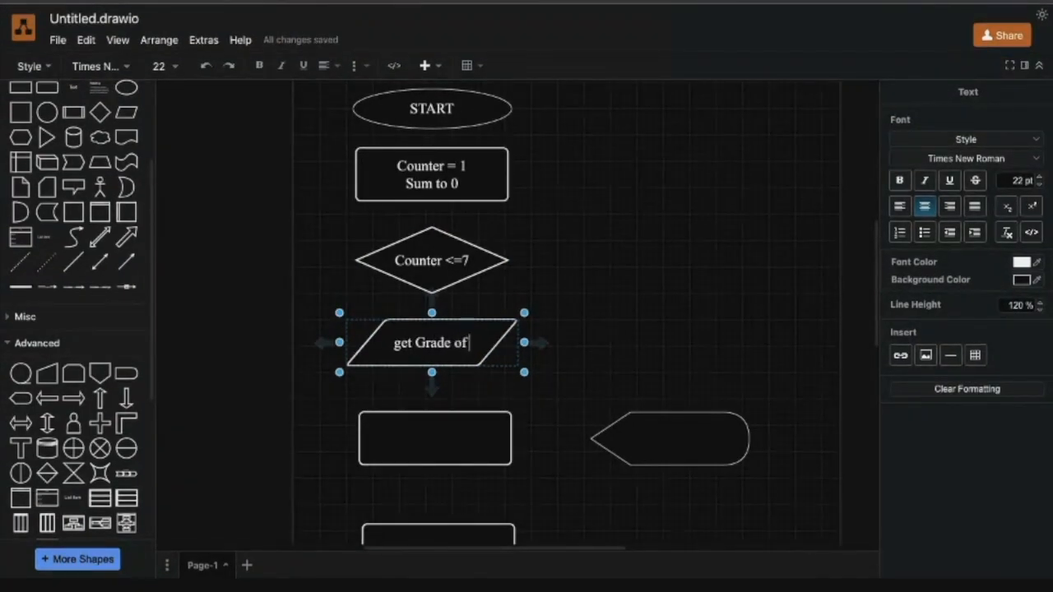
{"action": "type", "text": "bject"}
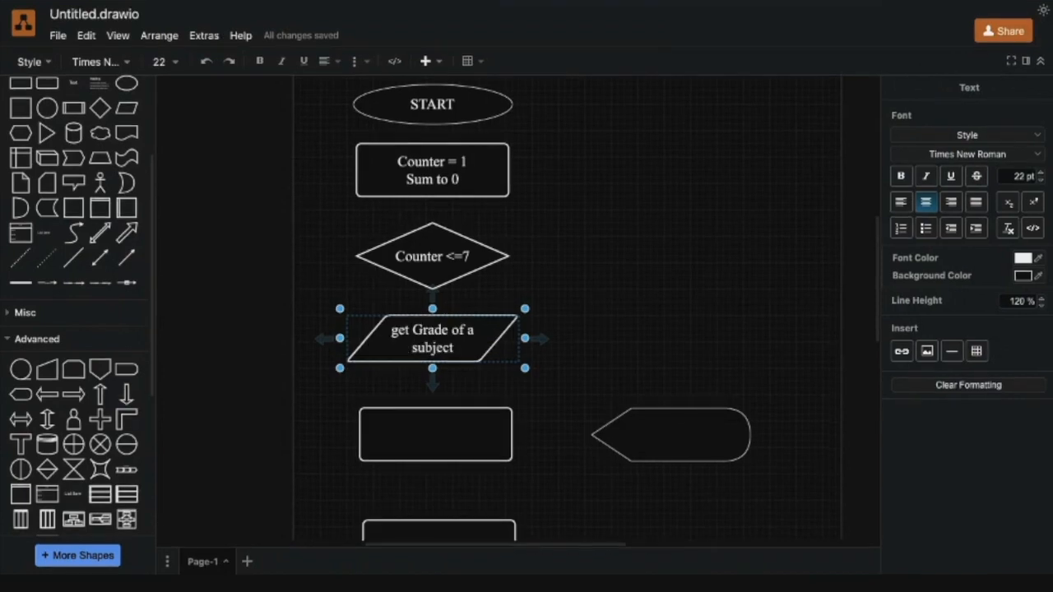
Label the process rectangle directly below the parallelogram "Sum = Sum + Grade".
{"action": "scroll", "coordinate": [496, 387], "scroll_direction": "down", "scroll_amount": 2}
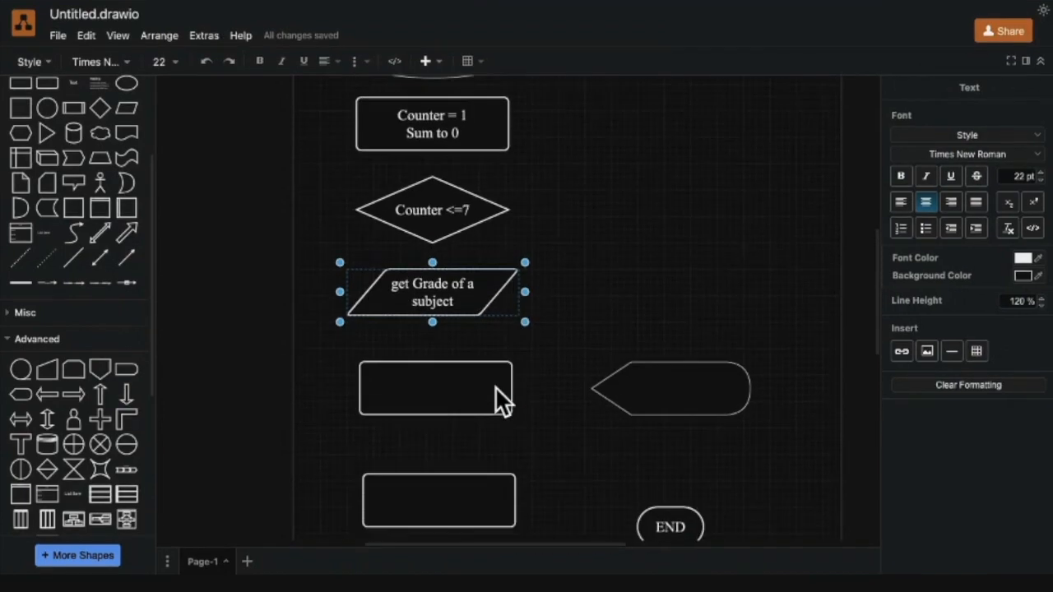
{"action": "left_click", "coordinate": [429, 362]}
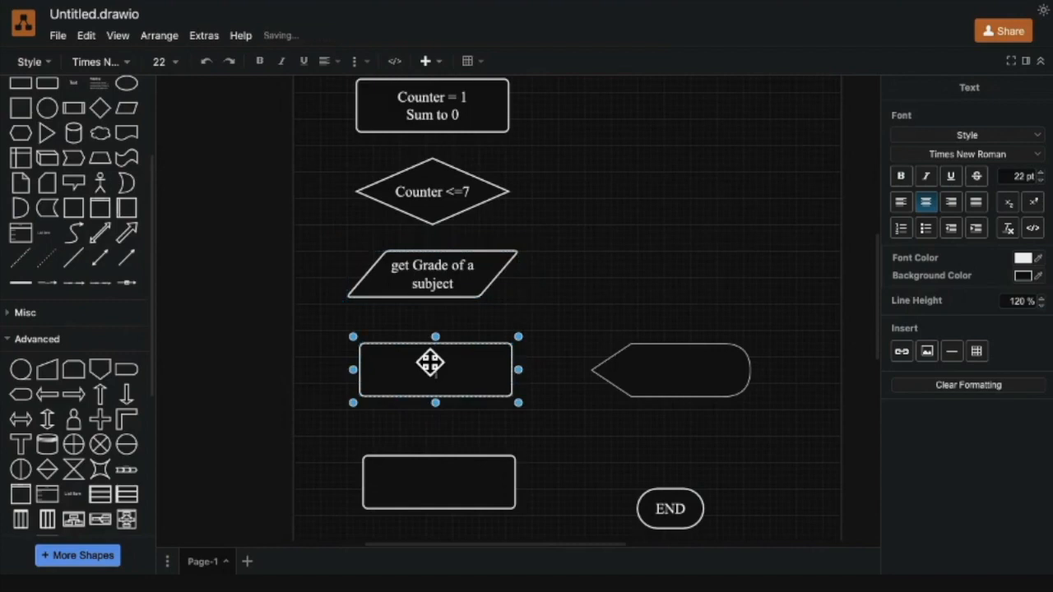
{"action": "type", "text": "sum"}
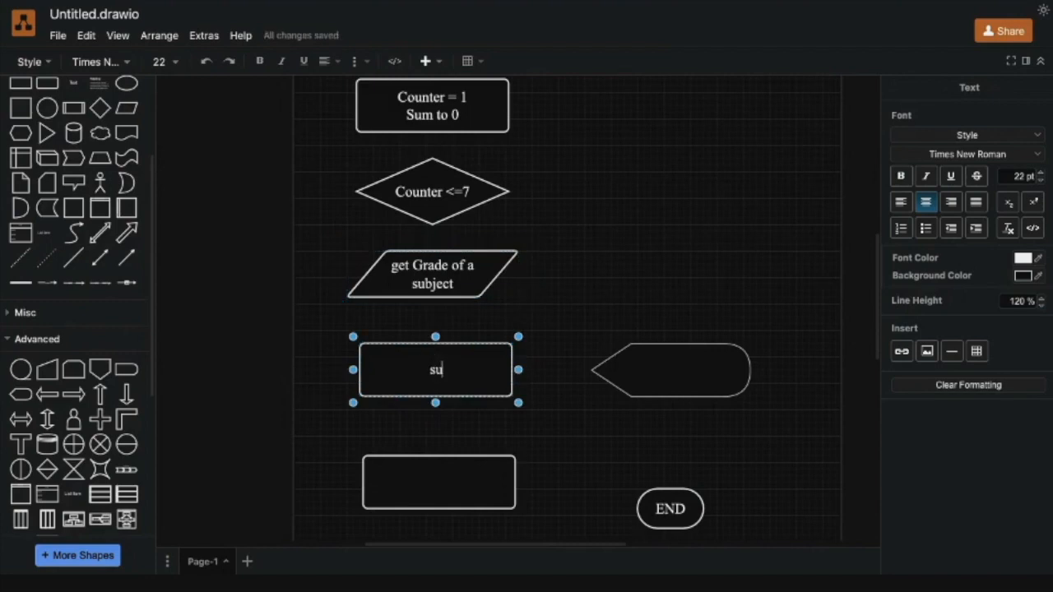
{"action": "key", "text": "BackSpace"}
{"action": "key", "text": "BackSpace"}
{"action": "key", "text": "BackSpace"}
{"action": "type", "text": "Sum = Sum +"}
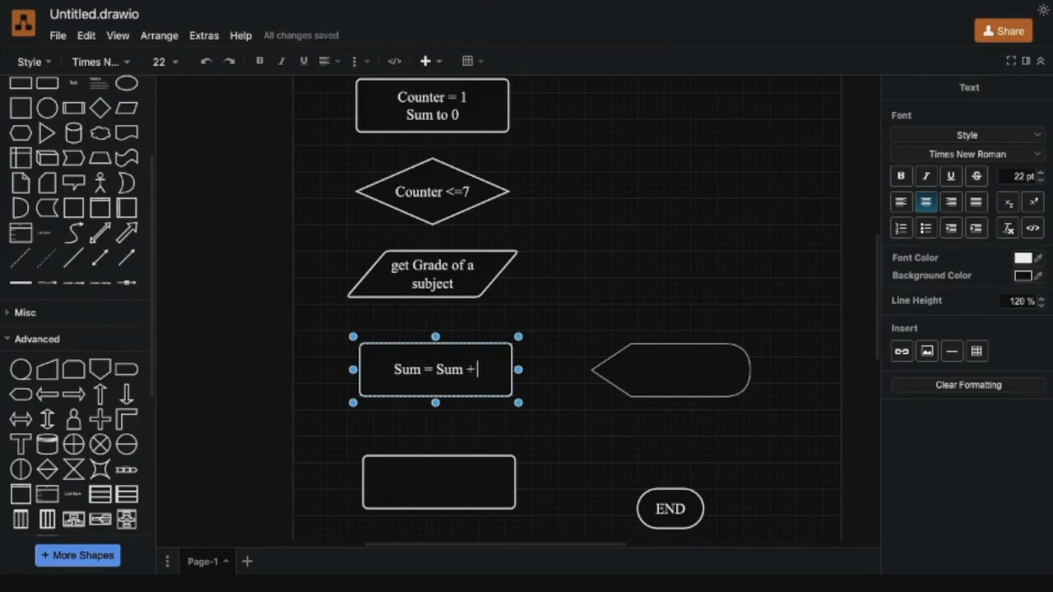
{"action": "type", "text": " Grade"}
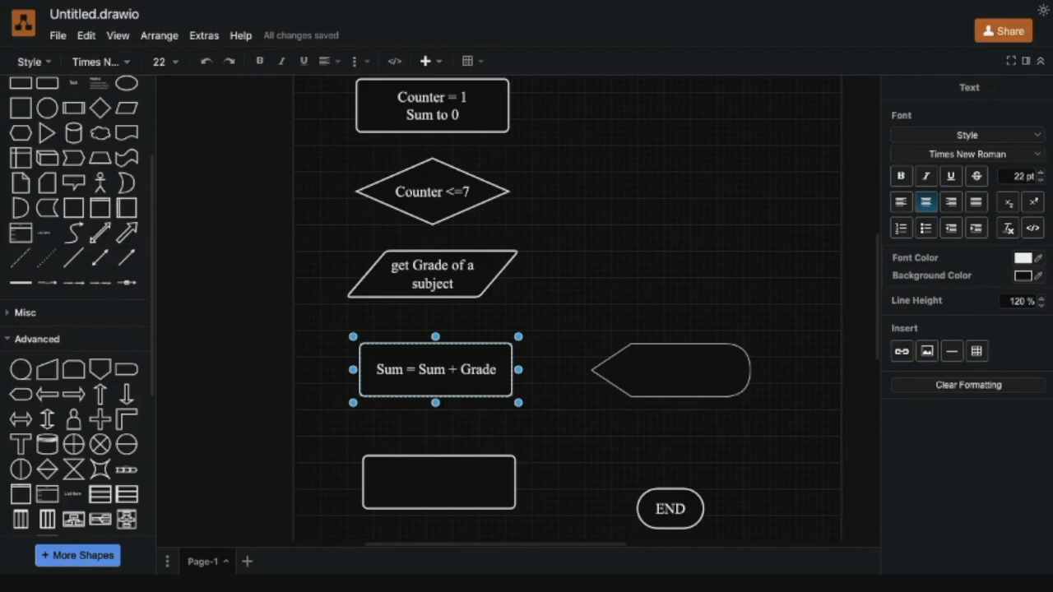
Add the alternative formula "Sum += Grade" below "Sum = Sum + Grade", with "or" on its own line between them.
{"action": "key", "text": "ctrl+a"}
{"action": "key", "text": "Right"}
{"action": "key", "text": "Return"}
{"action": "type", "text": "Sum +="}
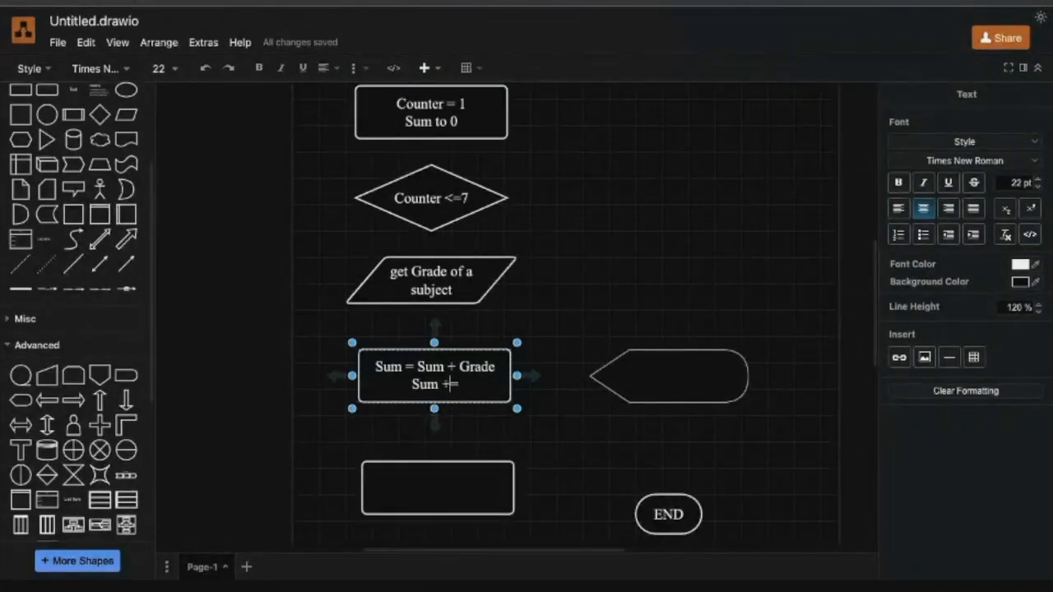
{"action": "type", "text": " Grade"}
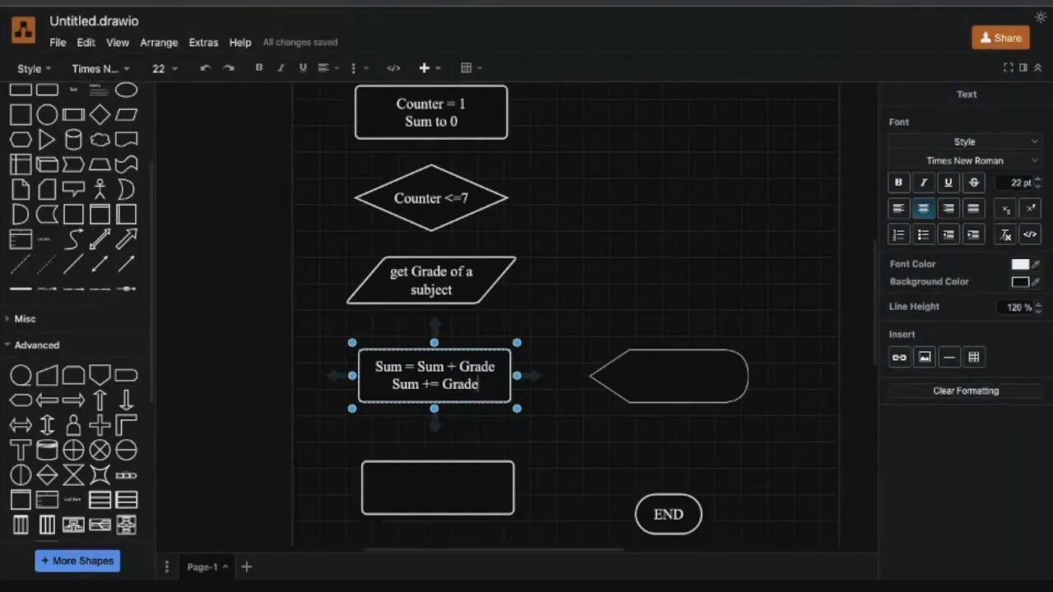
{"action": "left_click", "coordinate": [496, 368]}
{"action": "key", "text": "Return"}
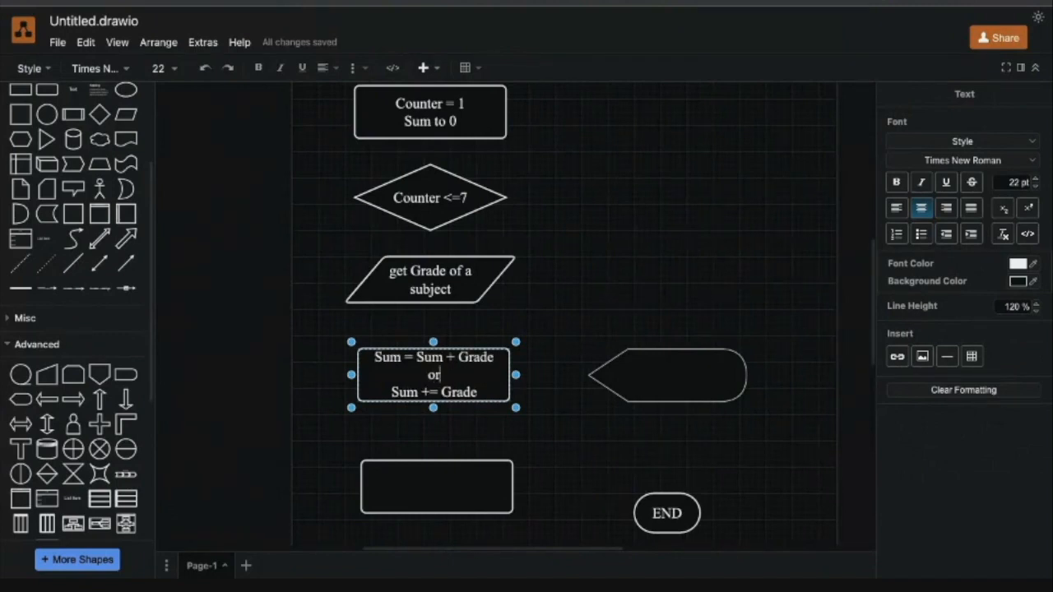
{"action": "left_click", "coordinate": [435, 429]}
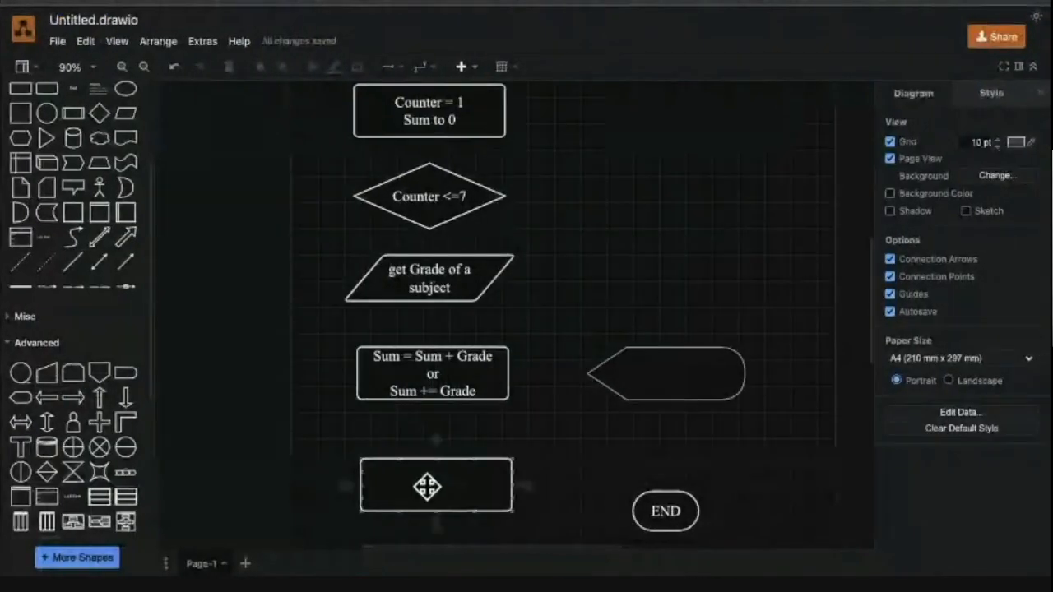
Label the lowest process rectangle in the column "Counter += 1".
{"action": "double_click", "coordinate": [428, 486]}
{"action": "type", "text": "Counter ="}
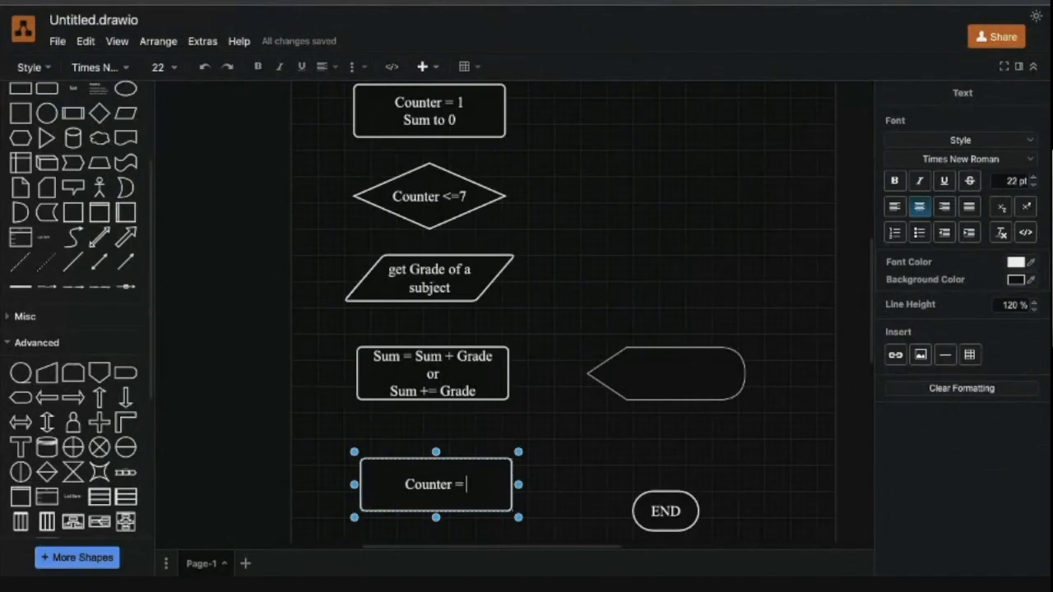
{"action": "key", "text": "BackSpace"}
{"action": "key", "text": "BackSpace"}
{"action": "type", "text": "+= 1"}
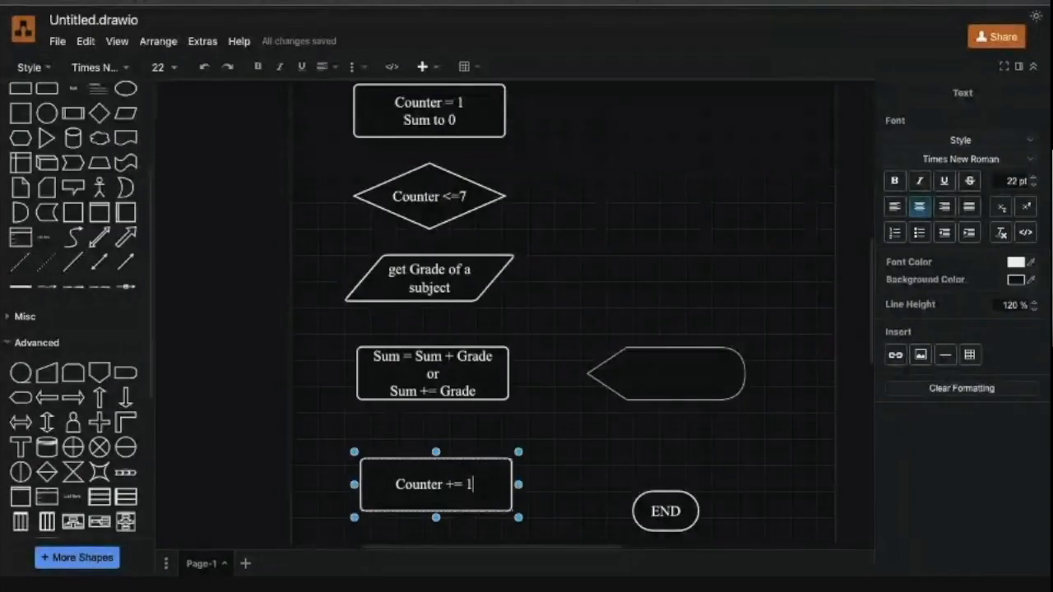
{"action": "scroll", "coordinate": [515, 313], "scroll_direction": "down", "scroll_amount": 2}
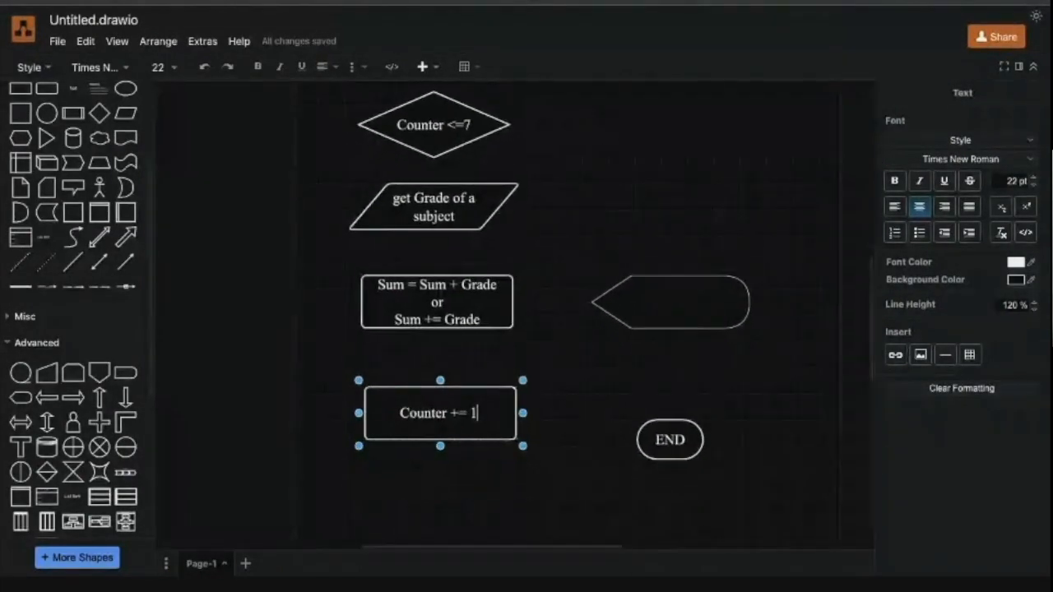
{"action": "scroll", "coordinate": [515, 313], "scroll_direction": "up", "scroll_amount": 1}
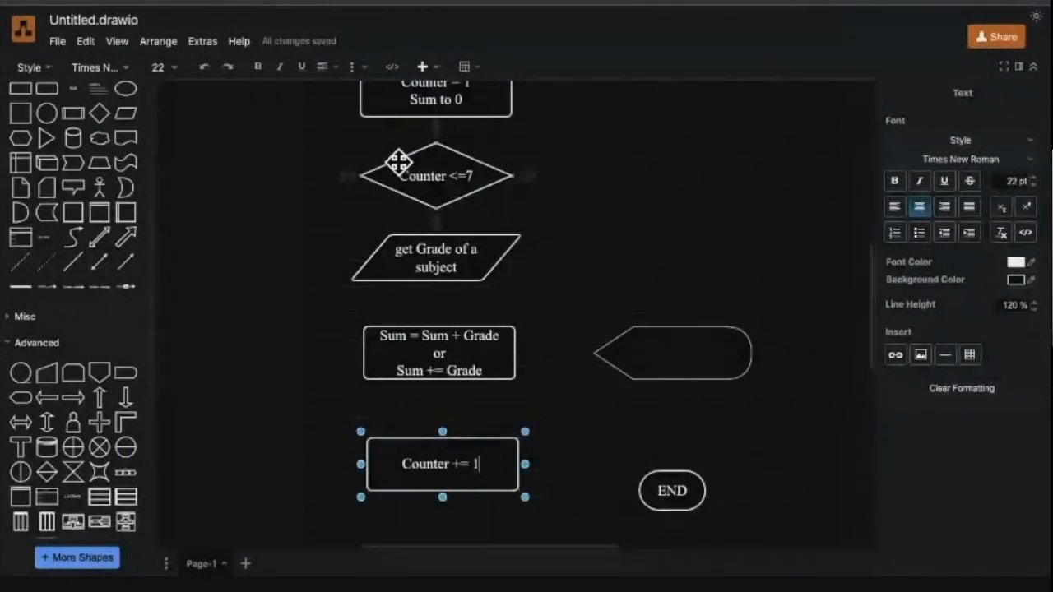
{"action": "scroll", "coordinate": [397, 160], "scroll_direction": "up", "scroll_amount": 3}
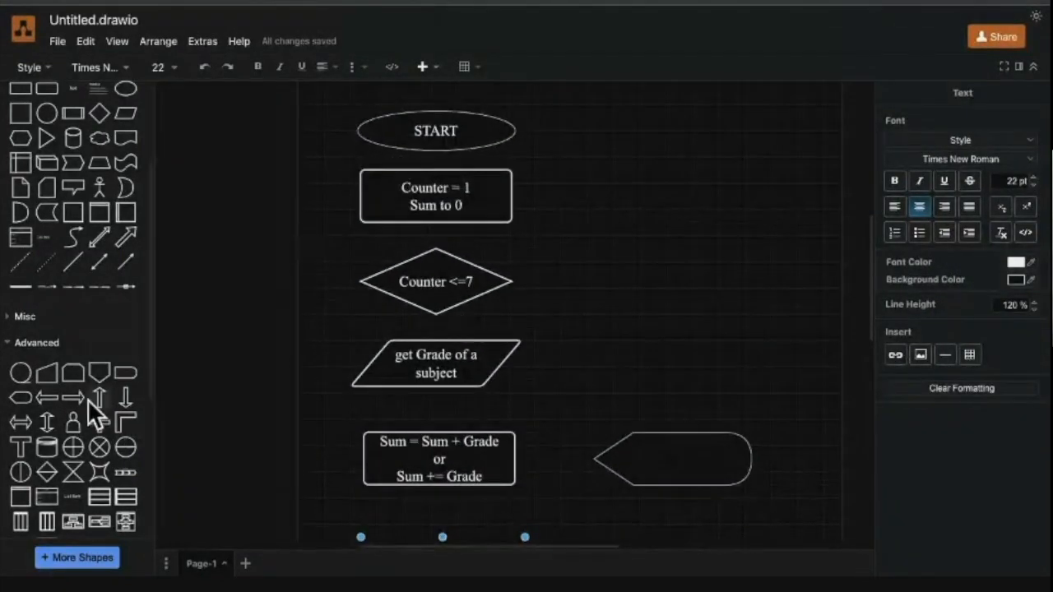
{"action": "scroll", "coordinate": [125, 321], "scroll_direction": "down", "scroll_amount": 3}
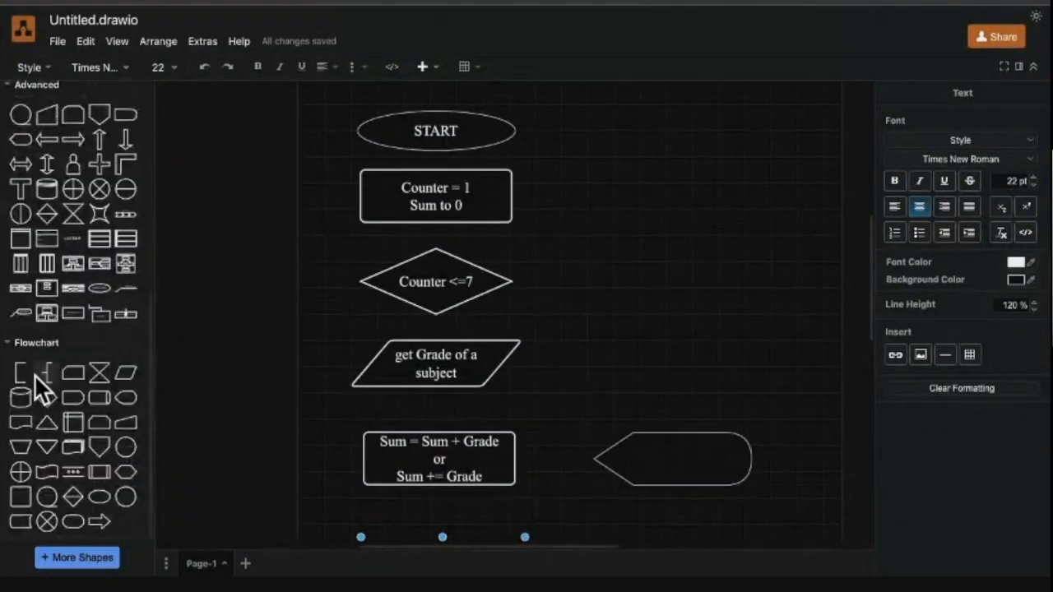
Connect START to the "Counter = 1" rectangle and that rectangle to the decision diamond with arrows, and delete the stray diagonal arrow over START.
{"action": "scroll", "coordinate": [95, 517], "scroll_direction": "up", "scroll_amount": 5}
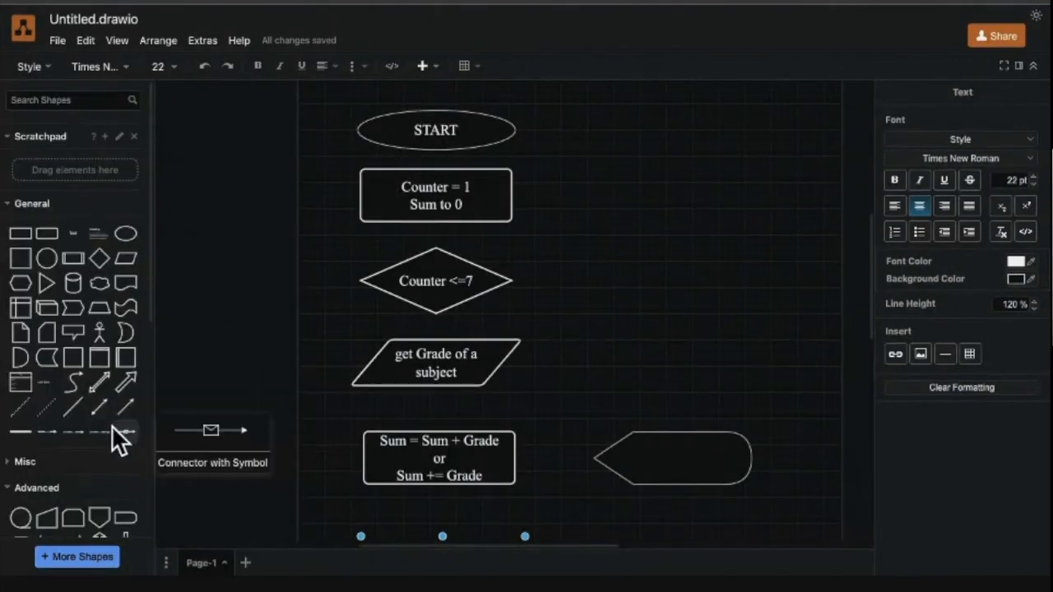
{"action": "left_click", "coordinate": [123, 410]}
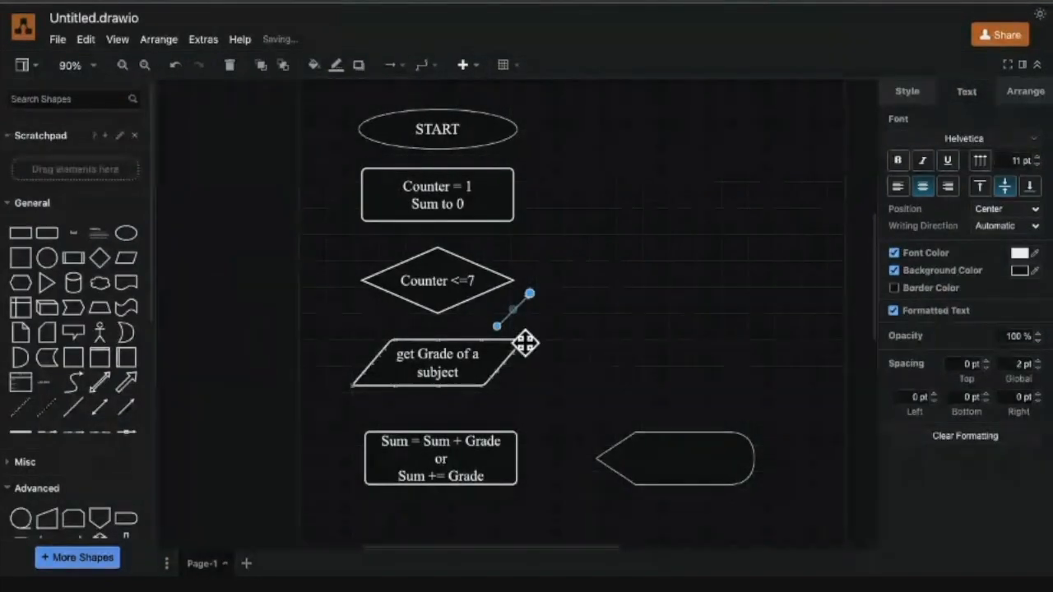
{"action": "left_click_drag", "start_coordinate": [515, 306], "coordinate": [437, 145]}
{"action": "double_click", "coordinate": [440, 154]}
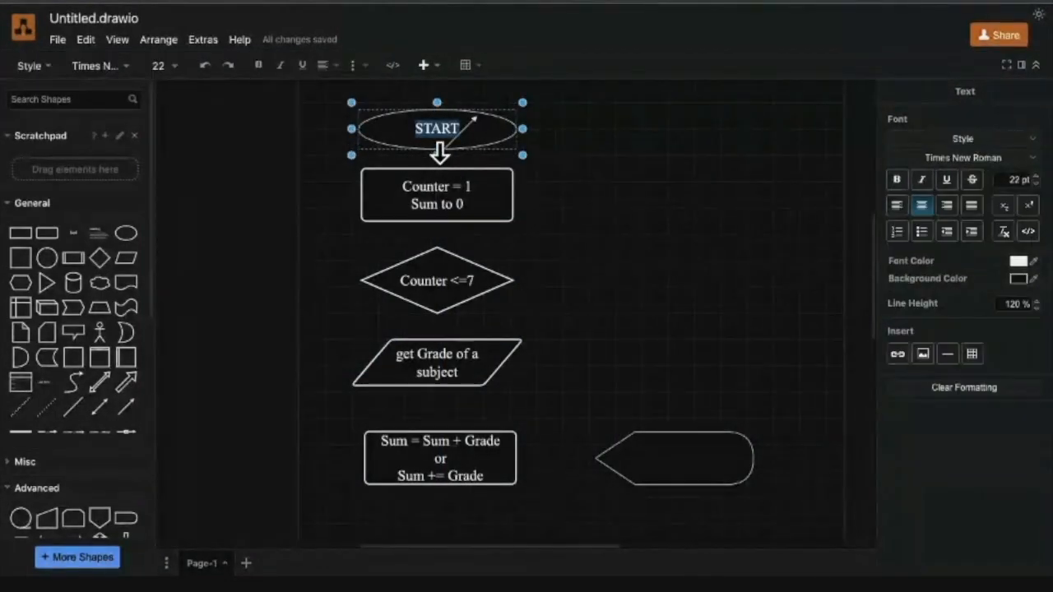
{"action": "double_click", "coordinate": [439, 155]}
{"action": "left_click", "coordinate": [434, 248]}
{"action": "left_click", "coordinate": [558, 164]}
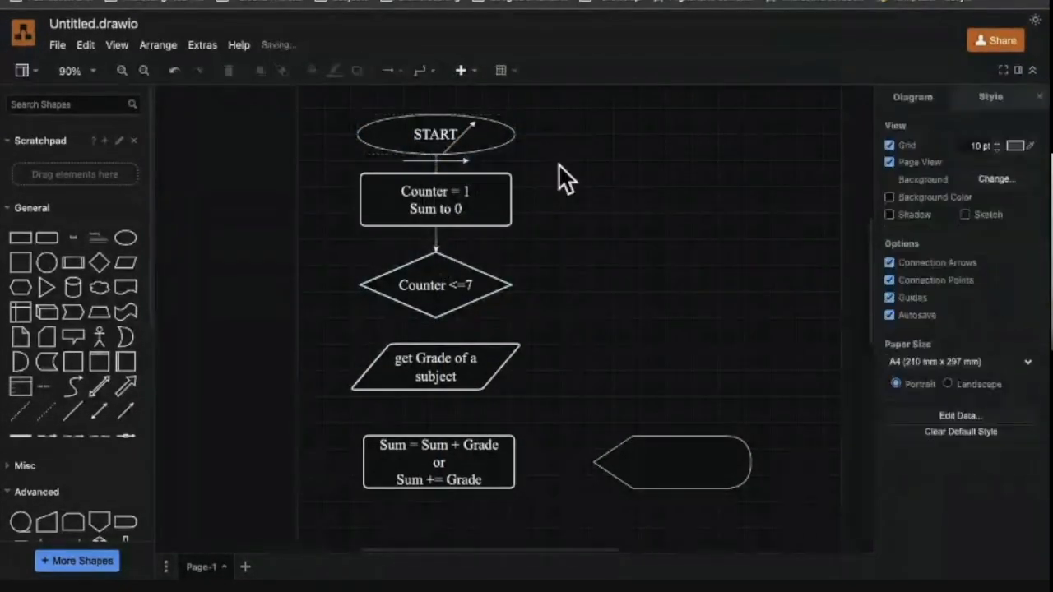
{"action": "left_click", "coordinate": [466, 132]}
{"action": "key", "text": "Delete"}
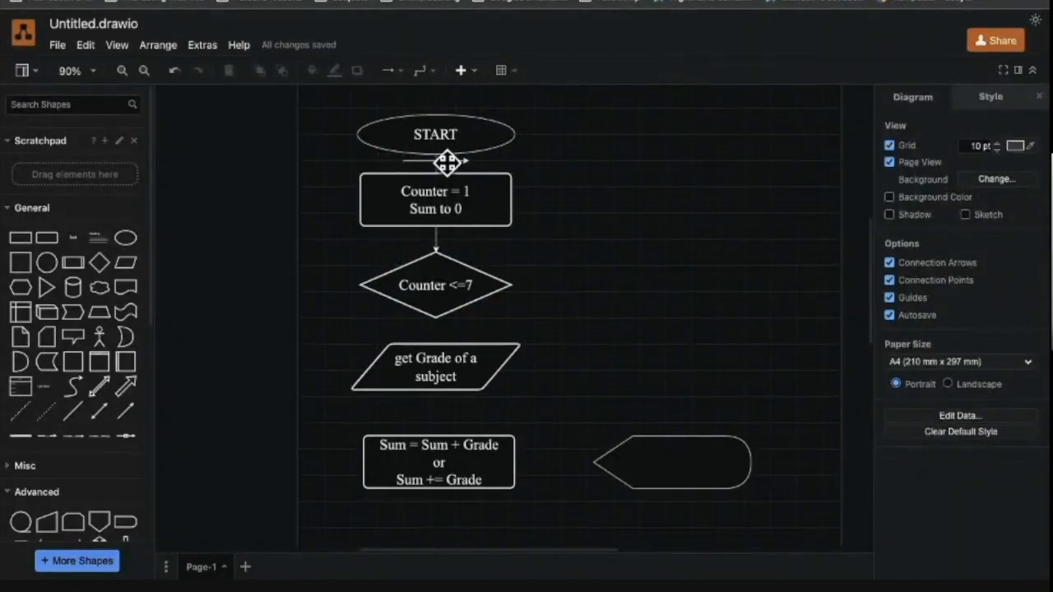
Move the loose horizontal arrow to the diamond's right corner and add another arrow starting at its tip.
{"action": "left_click", "coordinate": [445, 161]}
{"action": "left_click_drag", "start_coordinate": [445, 162], "coordinate": [560, 284]}
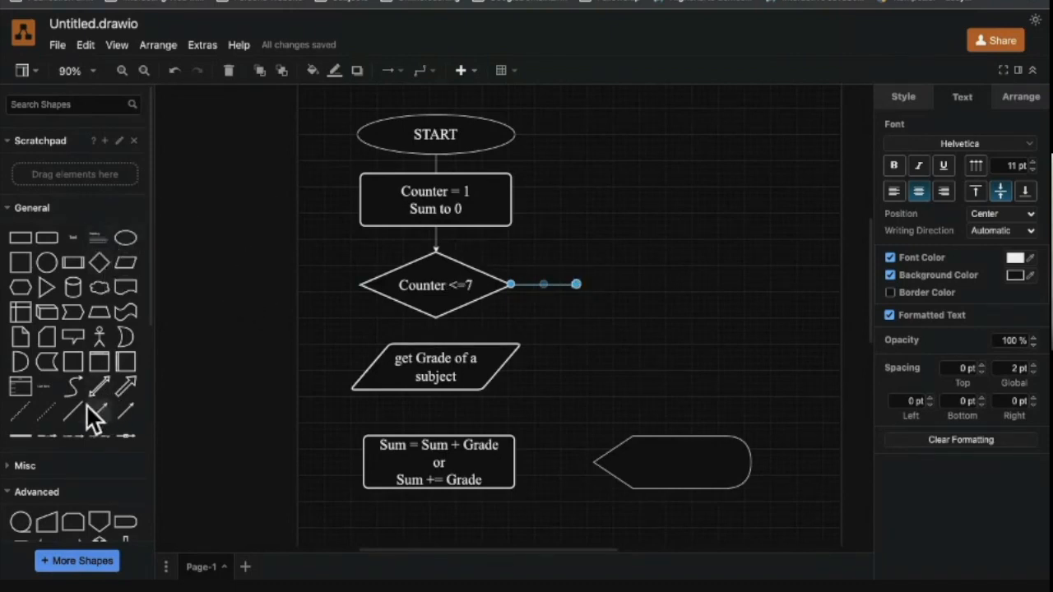
{"action": "left_click", "coordinate": [126, 411]}
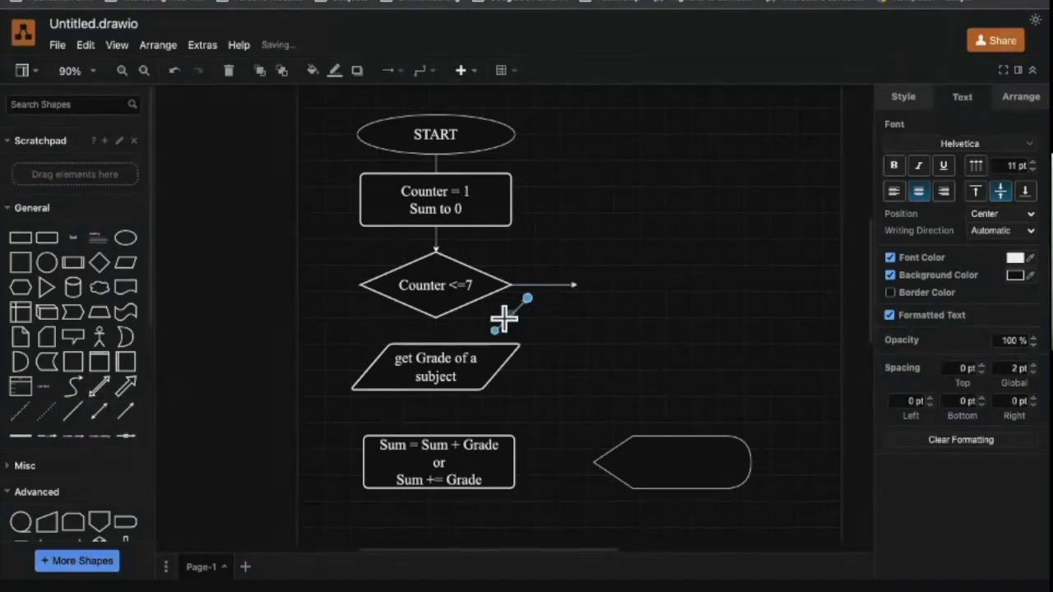
{"action": "left_click_drag", "start_coordinate": [495, 331], "coordinate": [574, 285]}
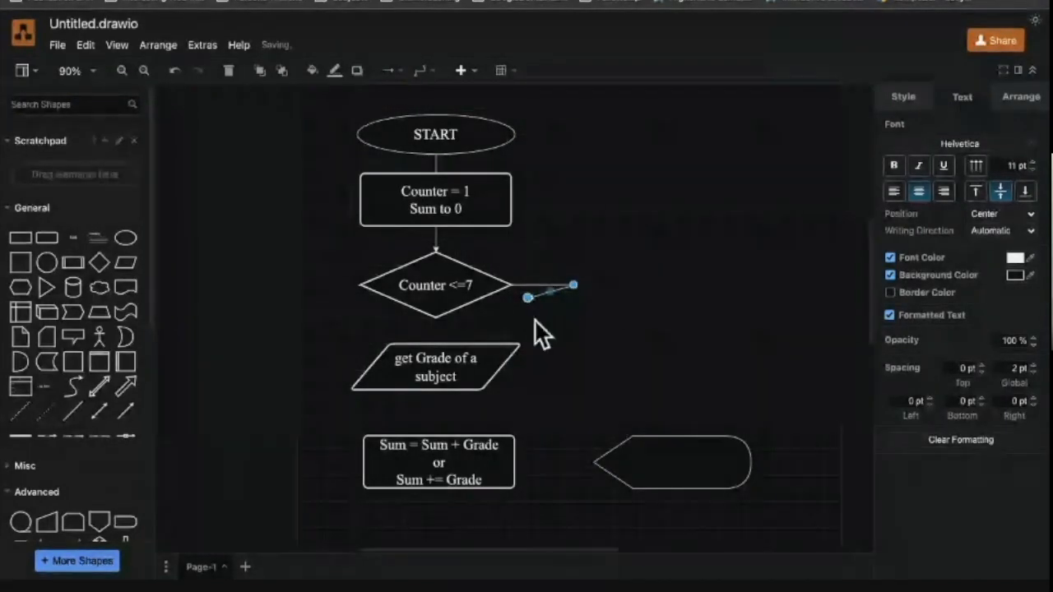
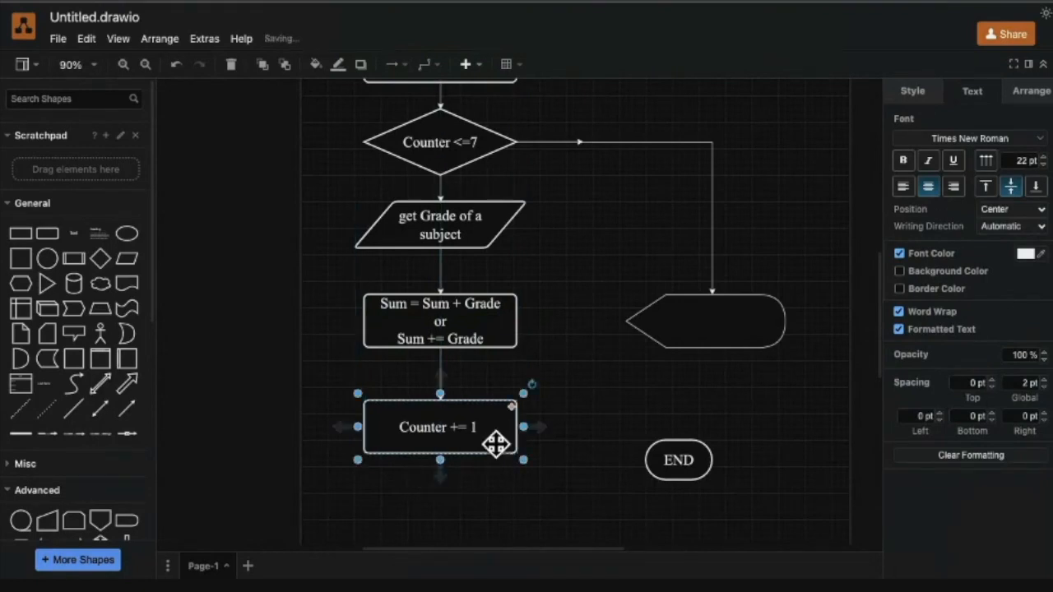
Add an arrow from the bottom edge of the "Counter += 1" rectangle, running straight down and then out to the left of the column.
{"action": "mouse_move", "coordinate": [440, 477]}
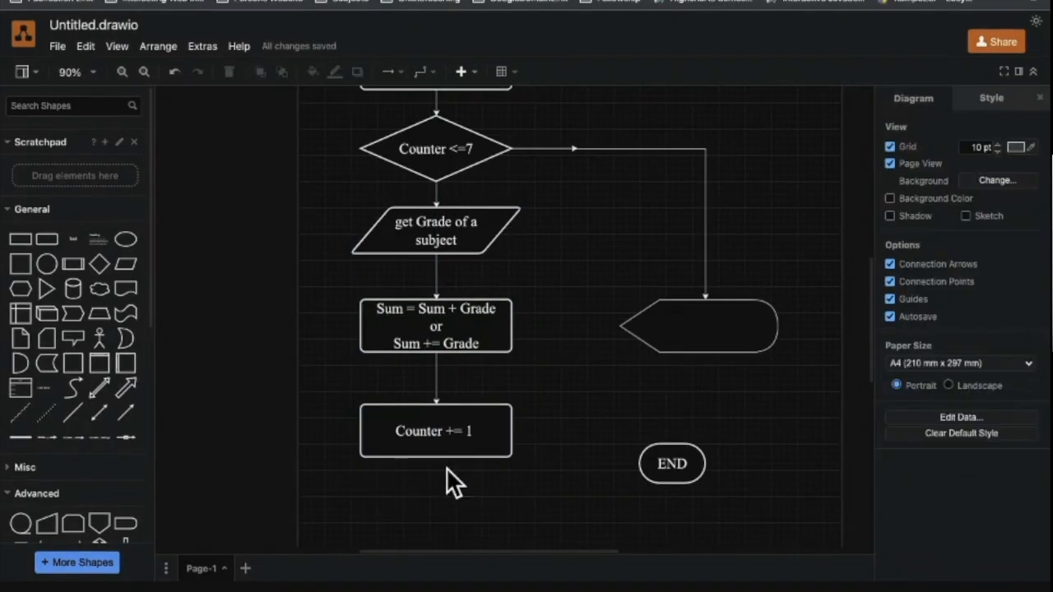
{"action": "mouse_move", "coordinate": [436, 471]}
{"action": "left_click", "coordinate": [124, 414]}
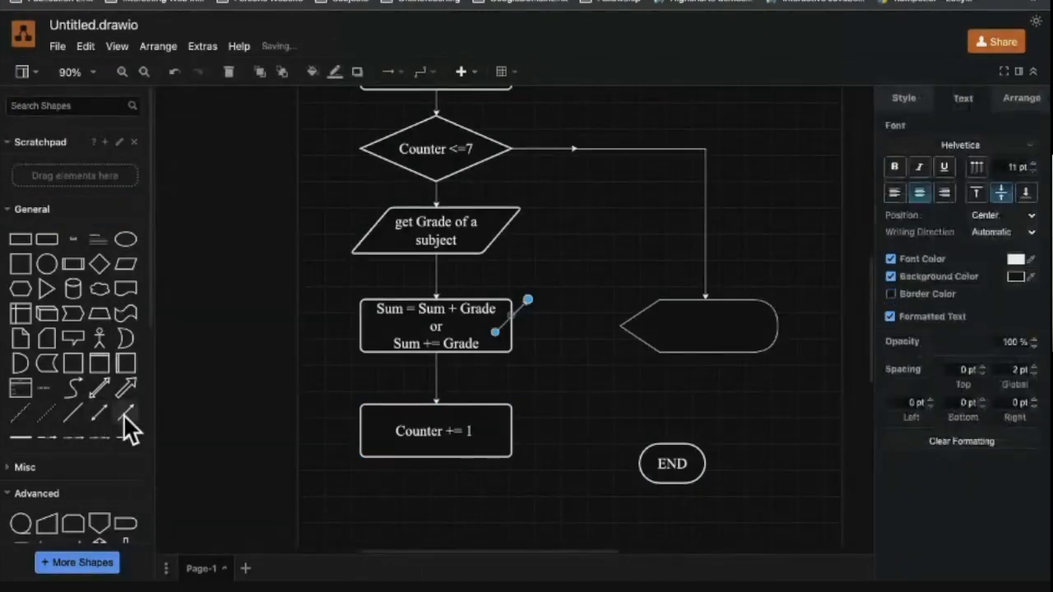
{"action": "left_click_drag", "start_coordinate": [517, 308], "coordinate": [436, 517]}
{"action": "left_click_drag", "start_coordinate": [471, 487], "coordinate": [470, 489]}
{"action": "scroll", "coordinate": [439, 526], "scroll_direction": "right", "scroll_amount": 3}
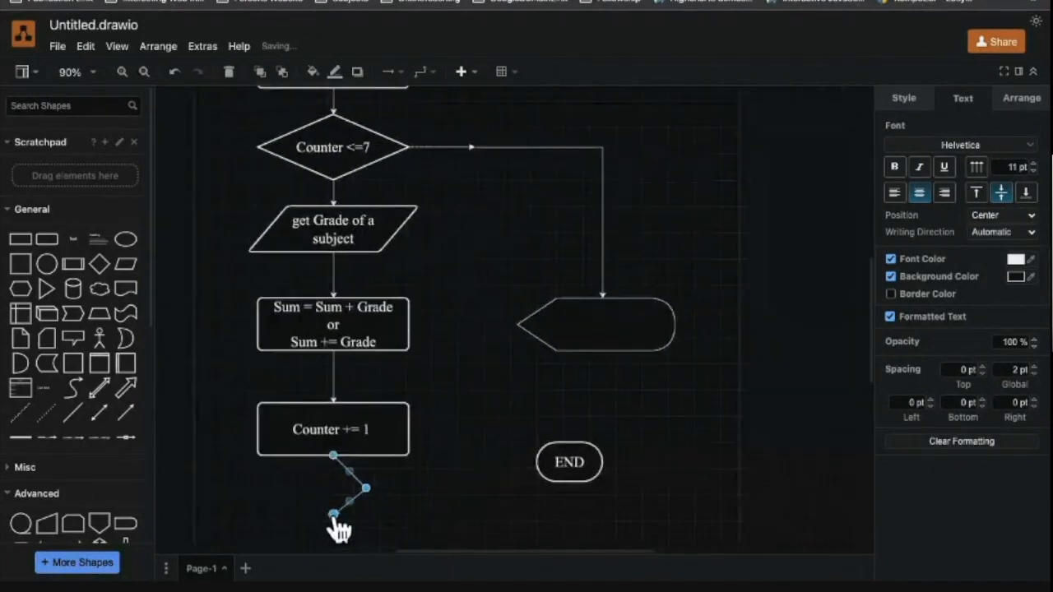
{"action": "left_click_drag", "start_coordinate": [333, 519], "coordinate": [425, 502]}
{"action": "left_click_drag", "start_coordinate": [343, 491], "coordinate": [300, 465]}
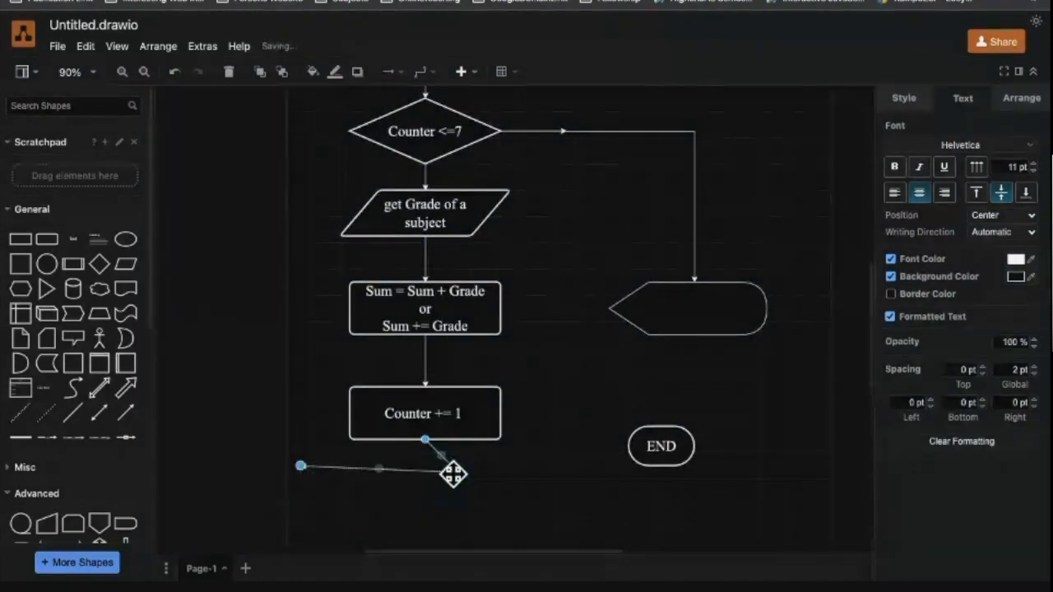
{"action": "left_click_drag", "start_coordinate": [424, 485], "coordinate": [425, 485]}
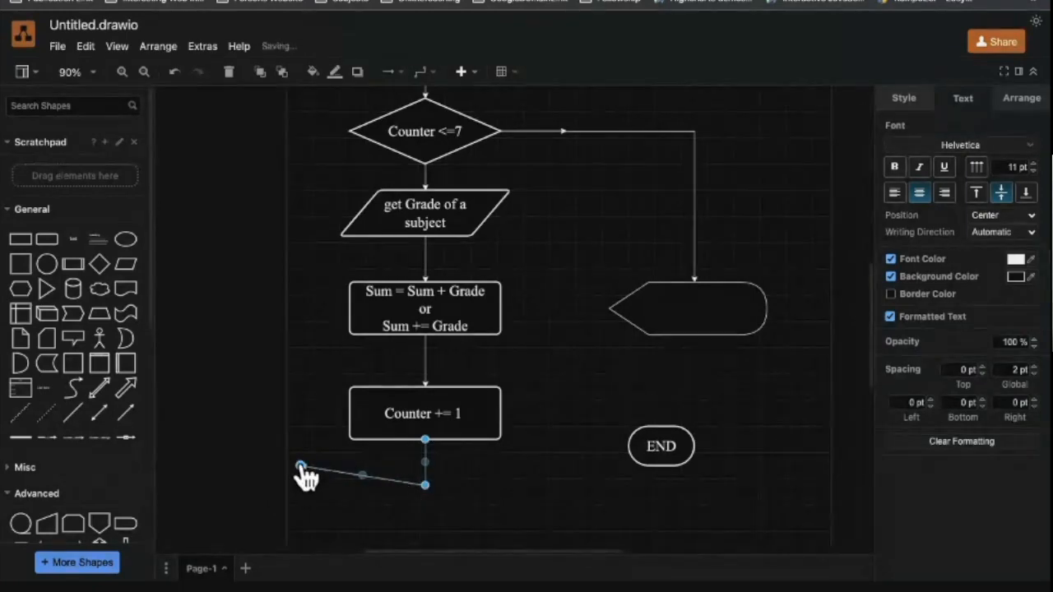
Route the loop arrow up along the left side of the column with square corners and attach it to the diamond's left corner.
{"action": "left_click_drag", "start_coordinate": [363, 475], "coordinate": [353, 504]}
{"action": "left_click_drag", "start_coordinate": [300, 467], "coordinate": [304, 124]}
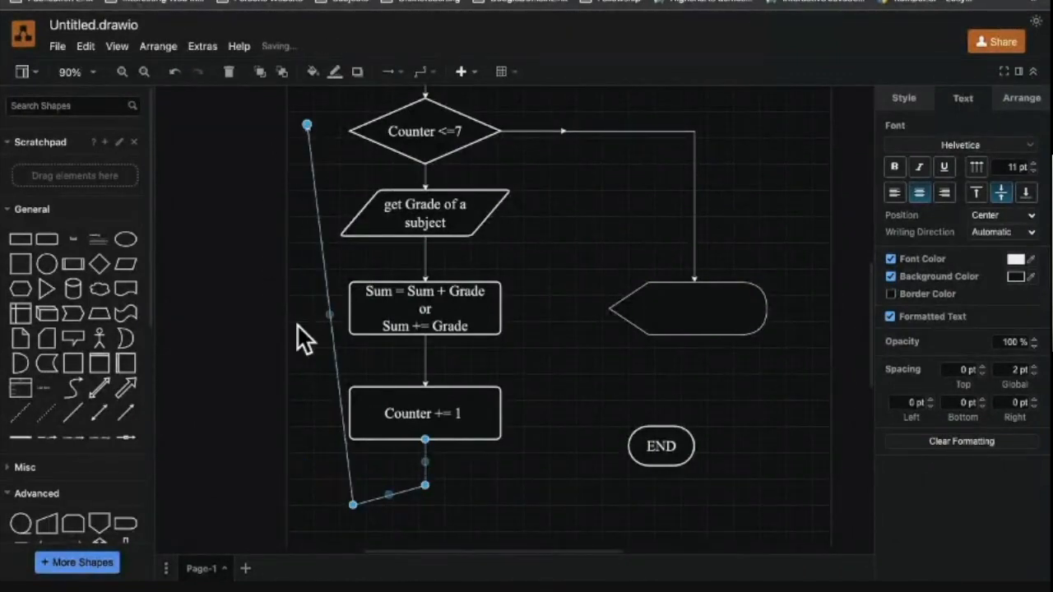
{"action": "left_click_drag", "start_coordinate": [353, 504], "coordinate": [310, 482]}
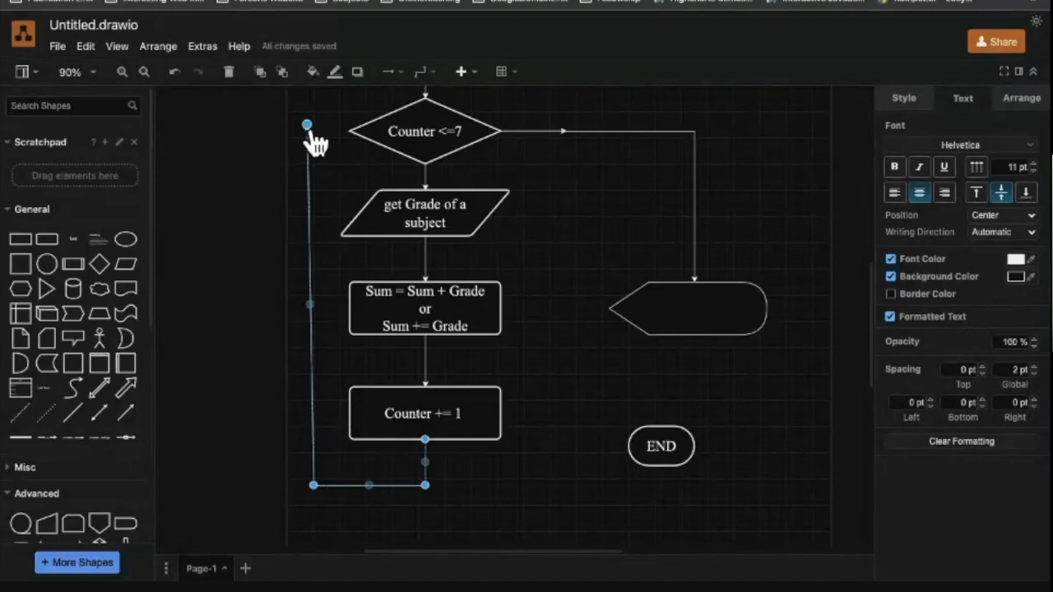
{"action": "left_click_drag", "start_coordinate": [312, 132], "coordinate": [305, 148]}
{"action": "left_click_drag", "start_coordinate": [311, 301], "coordinate": [300, 301]}
{"action": "left_click_drag", "start_coordinate": [315, 127], "coordinate": [354, 127]}
{"action": "left_click_drag", "start_coordinate": [300, 302], "coordinate": [351, 132]}
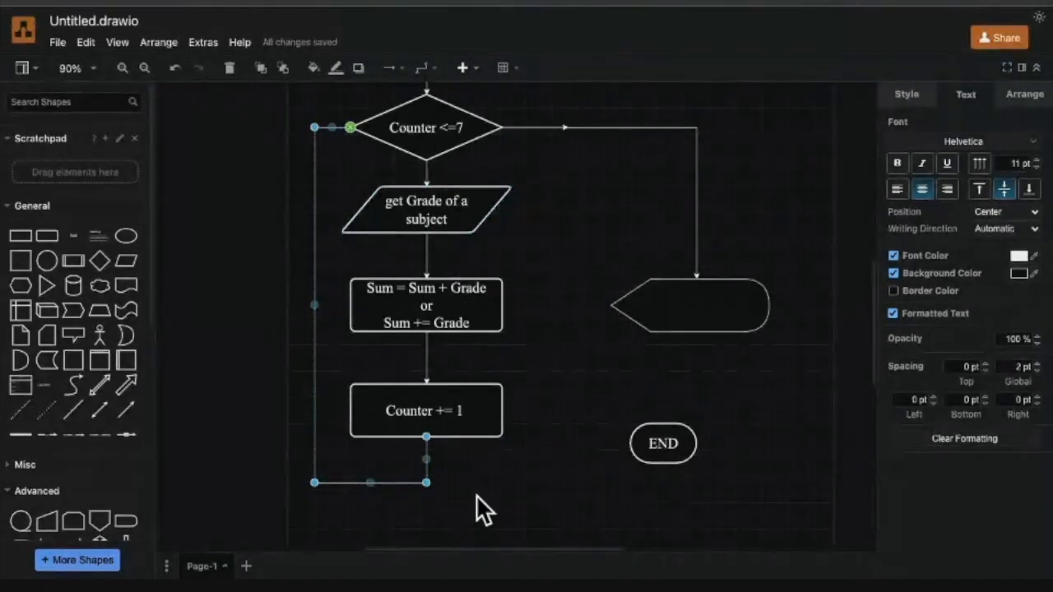
{"action": "left_click", "coordinate": [550, 311]}
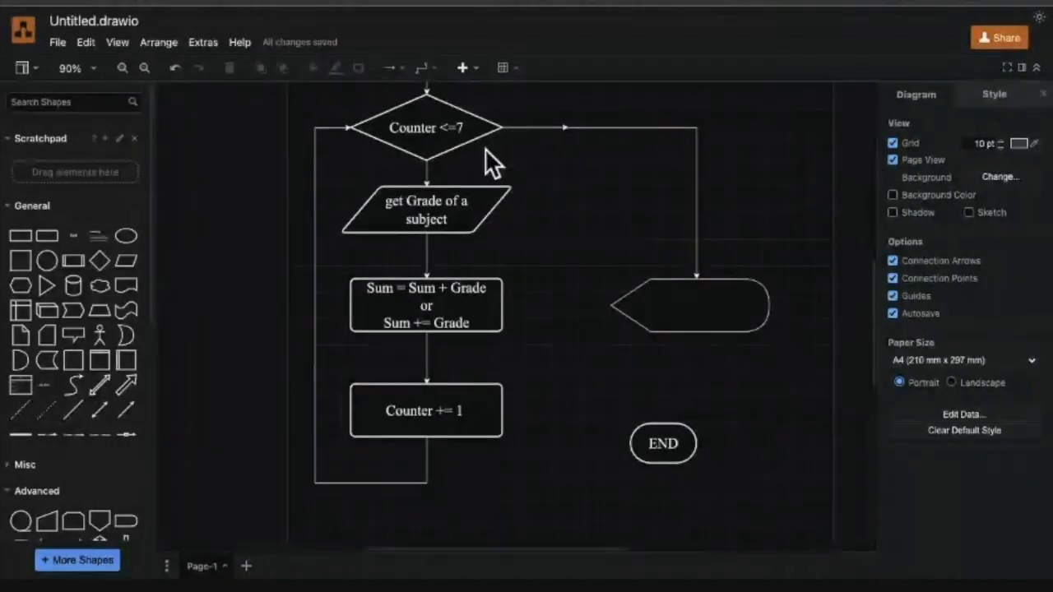
Add the text "YES" beside the arrow below the diamond and "NO" above the arrow leaving its right corner.
{"action": "mouse_move", "coordinate": [443, 167]}
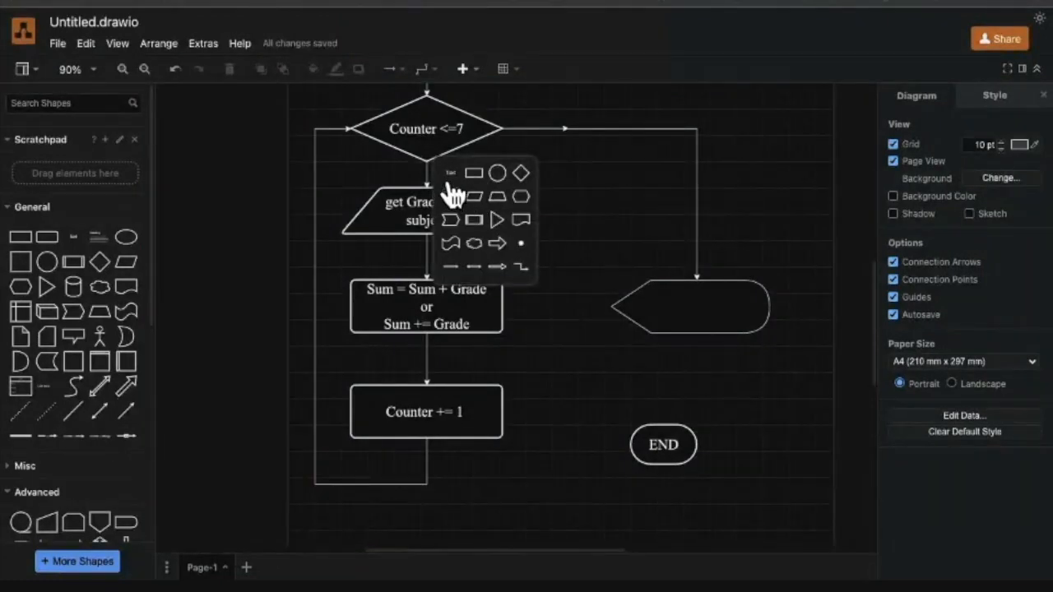
{"action": "left_click", "coordinate": [450, 173]}
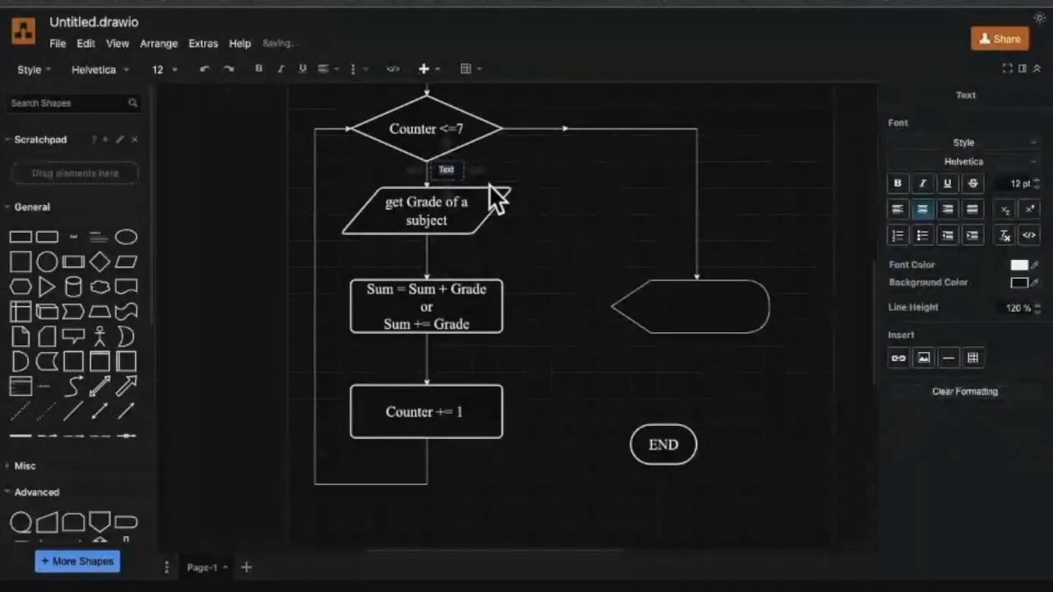
{"action": "type", "text": "YES"}
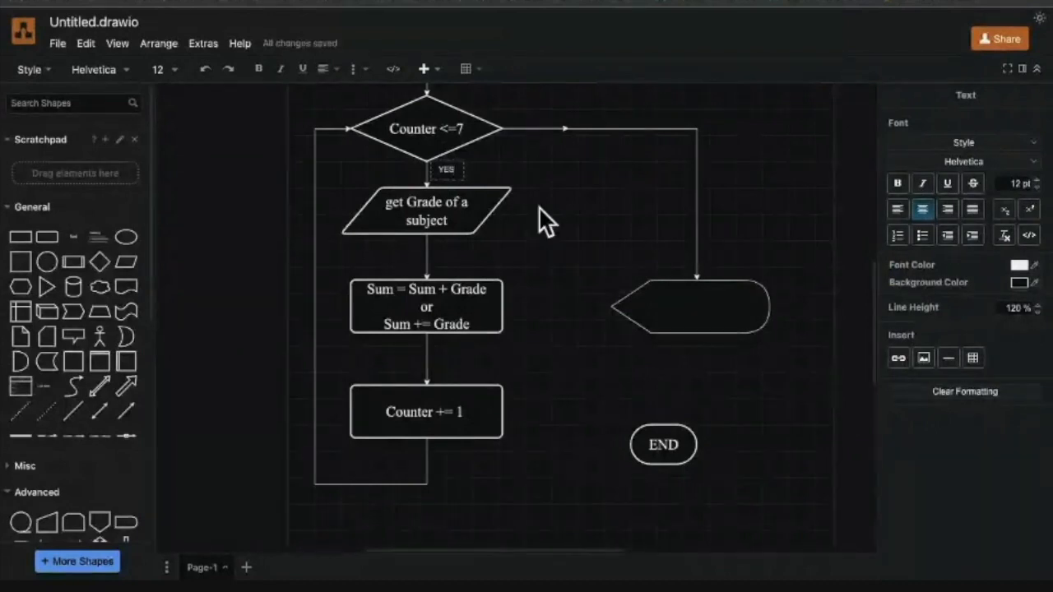
{"action": "left_click", "coordinate": [564, 175]}
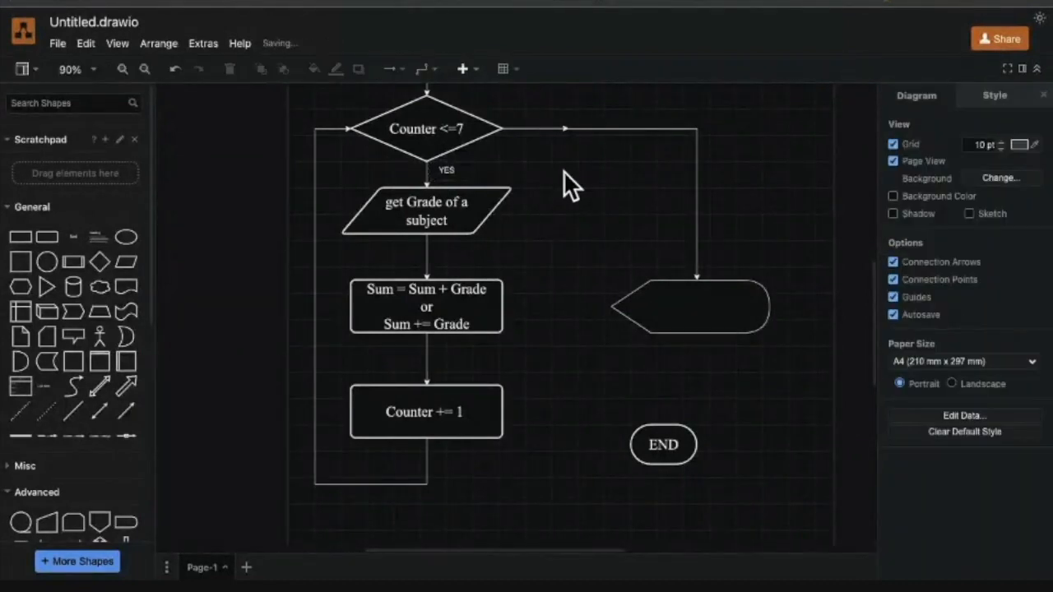
{"action": "double_click", "coordinate": [520, 115]}
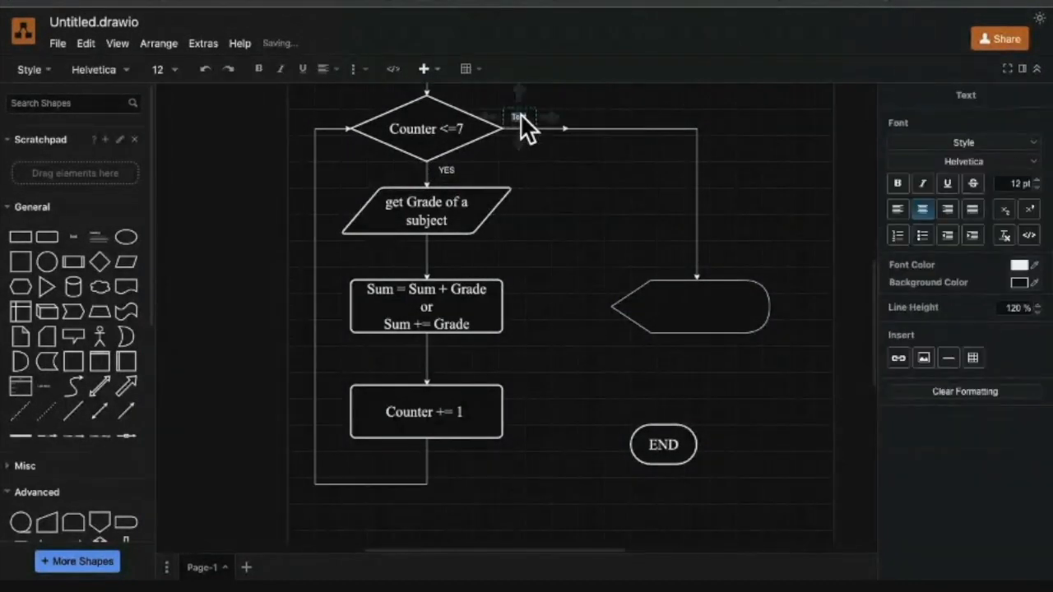
{"action": "type", "text": "NO"}
{"action": "key", "text": "Escape"}
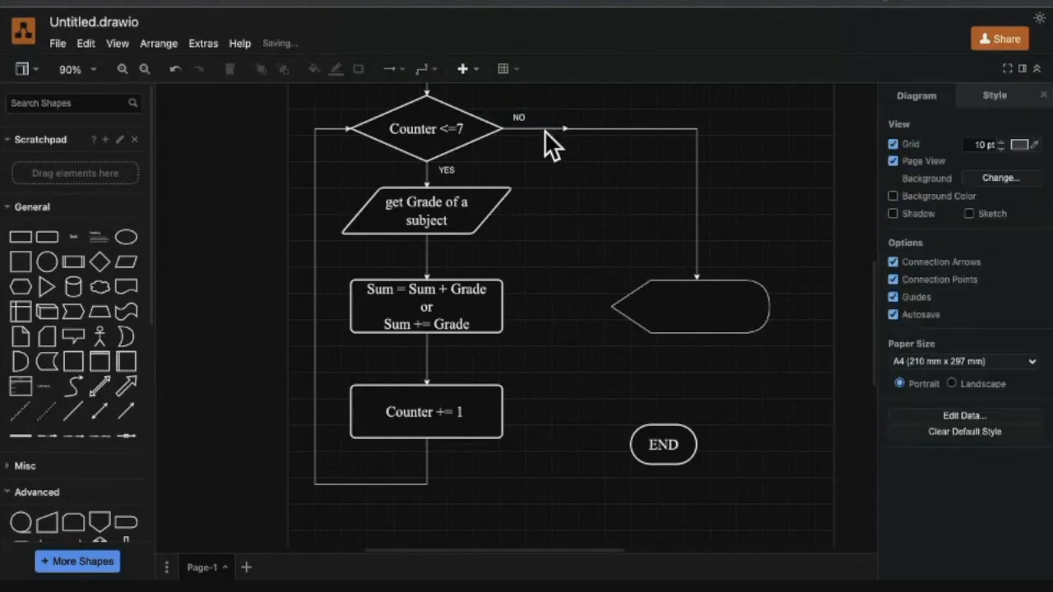
Move the empty display shape to 410, 590 and shift the NO connector's corner so its vertical segment drops straight onto the shape.
{"action": "left_click_drag", "start_coordinate": [704, 308], "coordinate": [652, 315]}
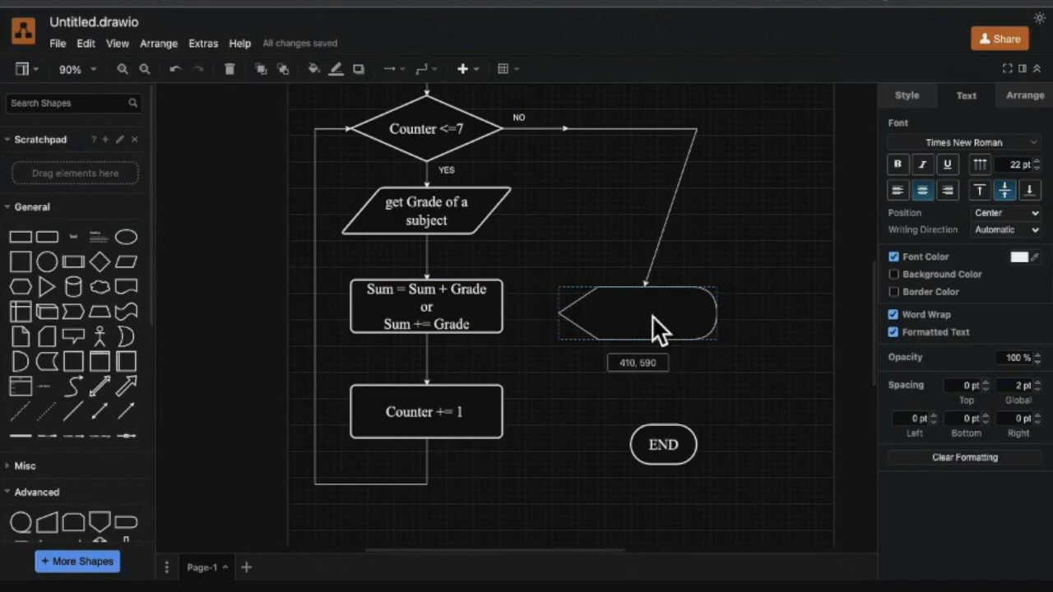
{"action": "left_click_drag", "start_coordinate": [696, 130], "coordinate": [645, 129]}
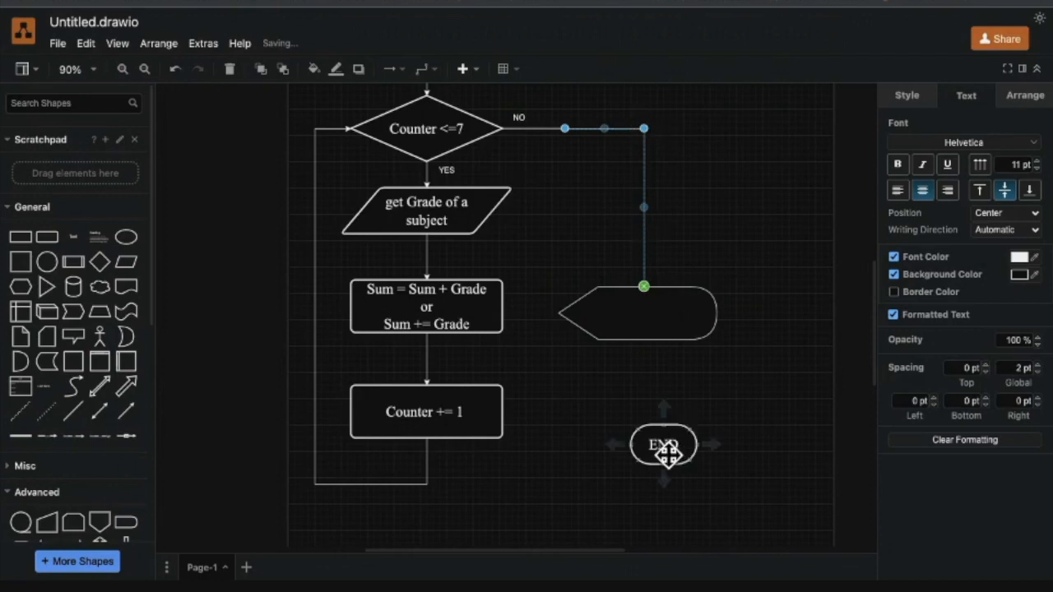
Label the display shape "Display the Grade".
{"action": "left_click", "coordinate": [641, 321]}
{"action": "double_click", "coordinate": [643, 321]}
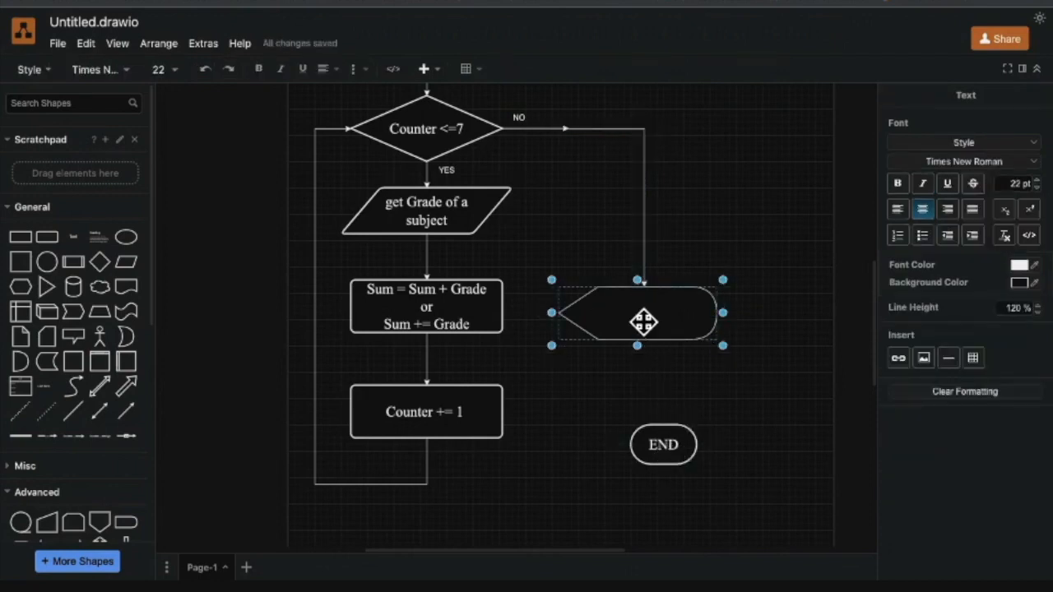
{"action": "type", "text": "Disp"}
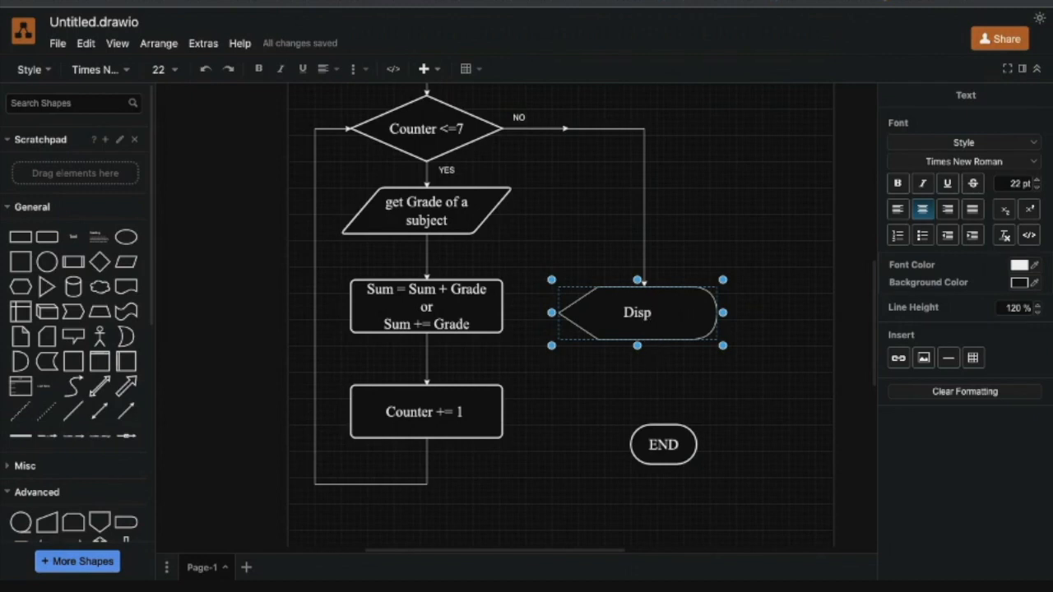
{"action": "type", "text": "lay"}
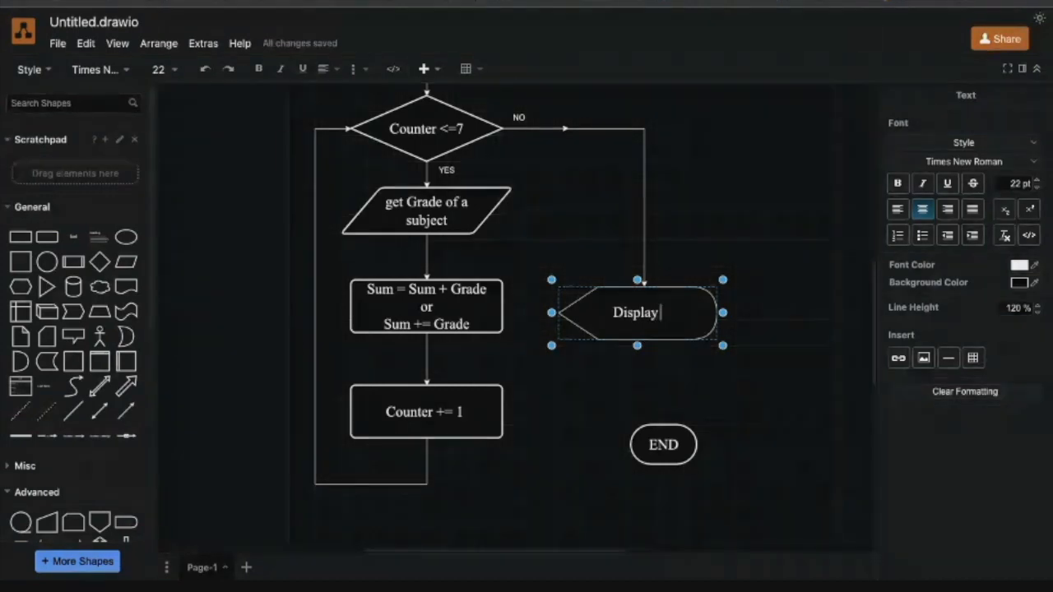
{"action": "type", "text": " the "}
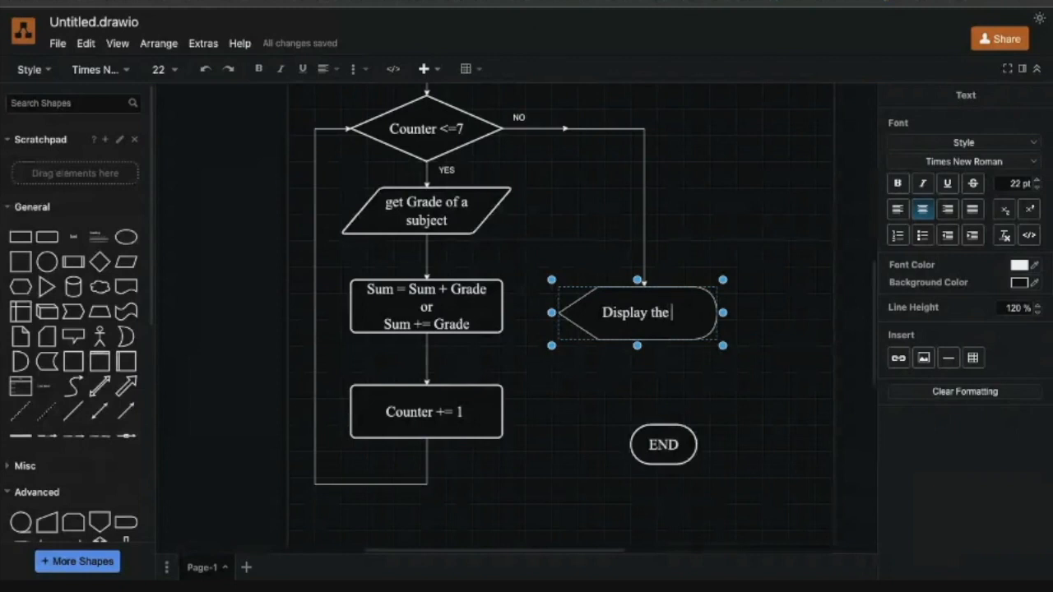
{"action": "type", "text": "Grade"}
{"action": "left_click", "coordinate": [741, 381]}
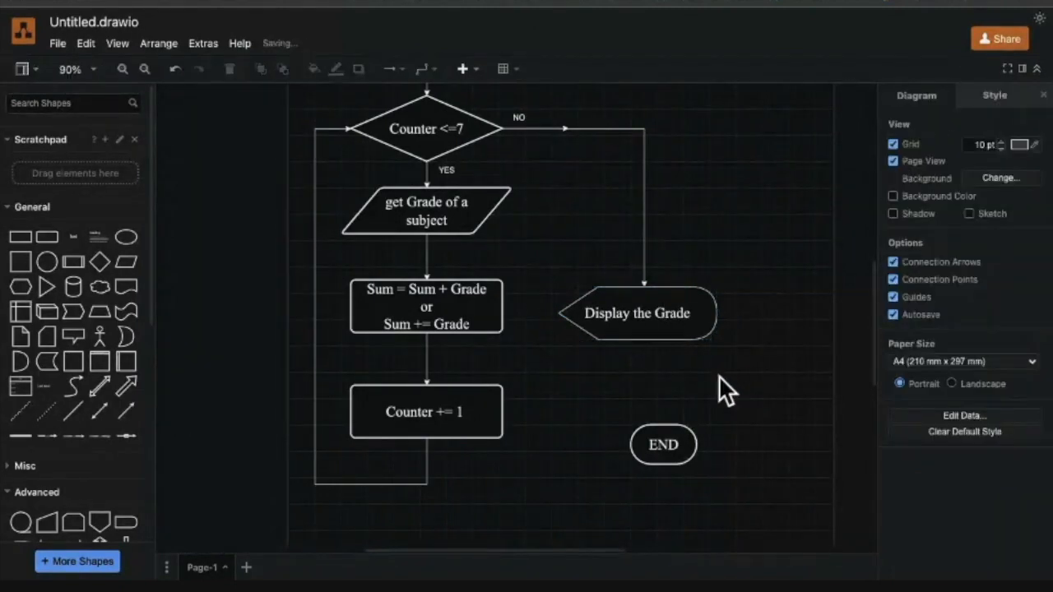
Align the END shape directly beneath the "Display the Grade" shape, move it closer and connect an arrow between them.
{"action": "left_click_drag", "start_coordinate": [656, 447], "coordinate": [632, 440]}
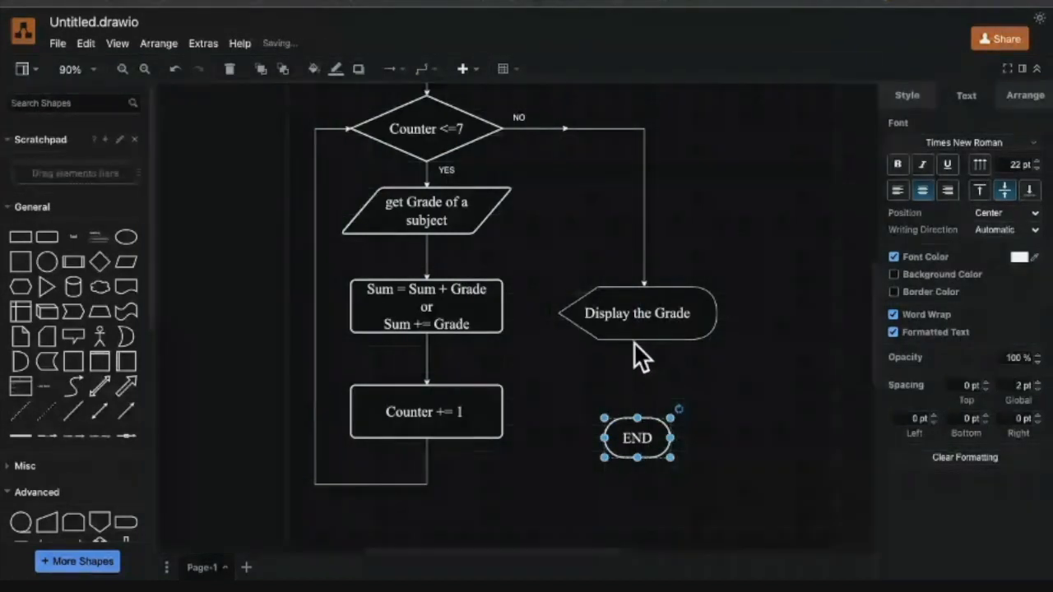
{"action": "mouse_move", "coordinate": [637, 352]}
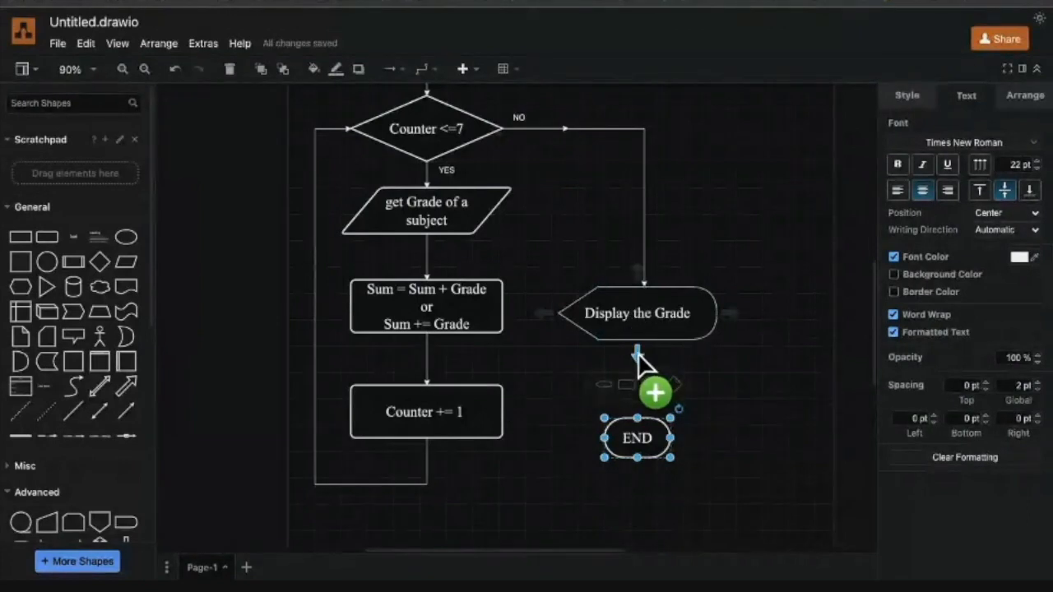
{"action": "left_click", "coordinate": [633, 344]}
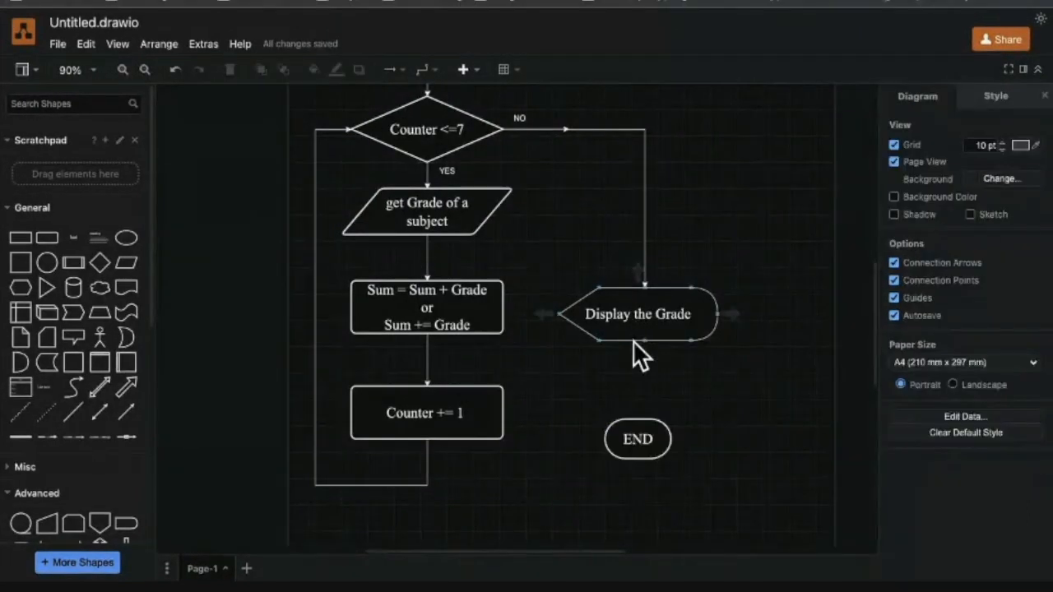
{"action": "mouse_move", "coordinate": [637, 355]}
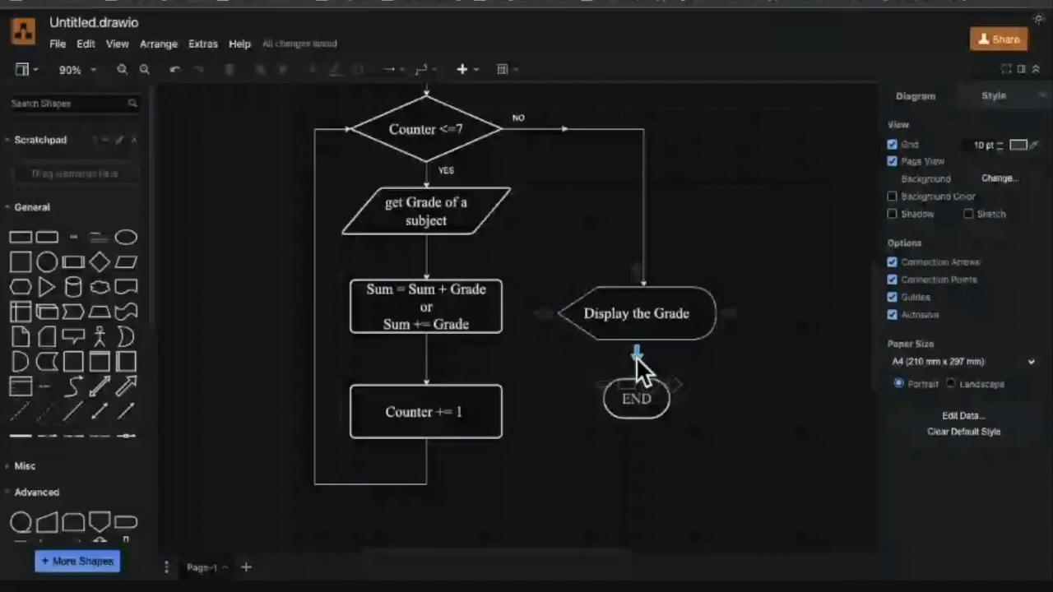
{"action": "left_click", "coordinate": [636, 357]}
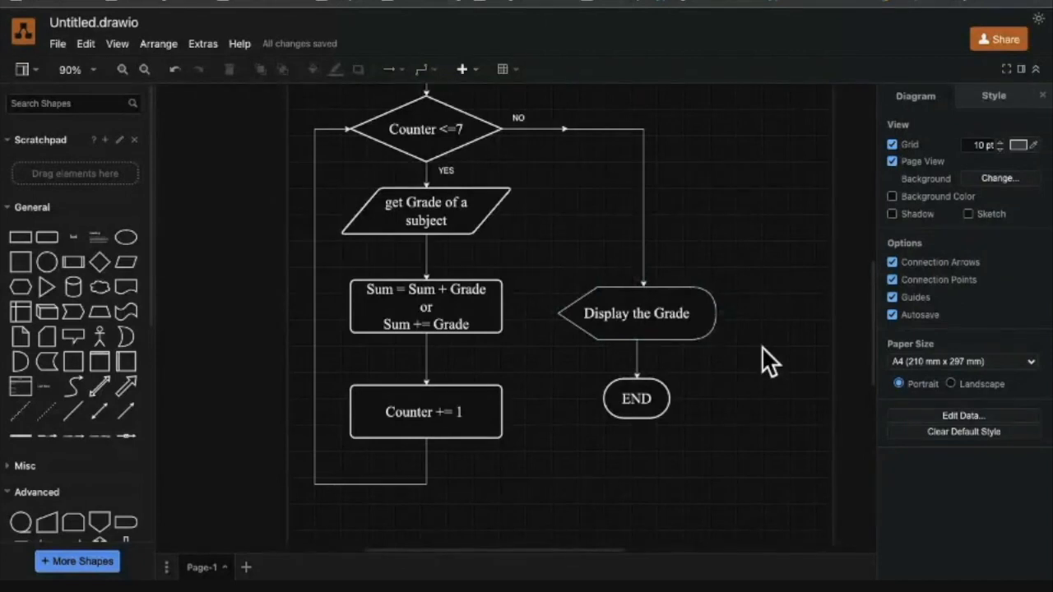
Switch to the Keynote presentation and shift the orange example flowchart on slide 60 to the slide's left side.
{"action": "scroll", "coordinate": [762, 348], "scroll_direction": "down", "scroll_amount": 5}
{"action": "scroll", "coordinate": [762, 348], "scroll_direction": "right", "scroll_amount": 1}
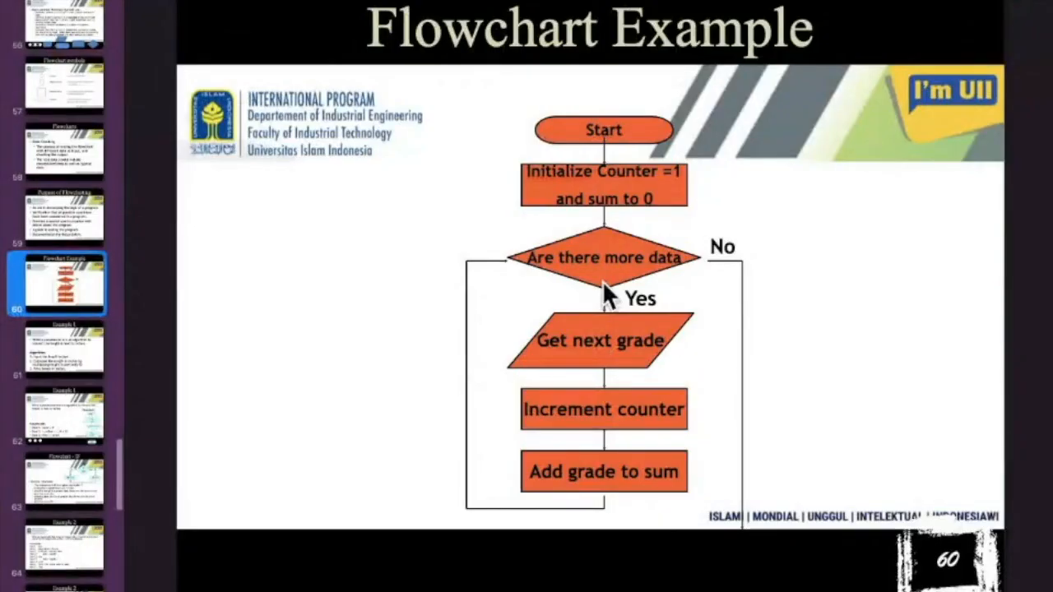
{"action": "left_click", "coordinate": [603, 282]}
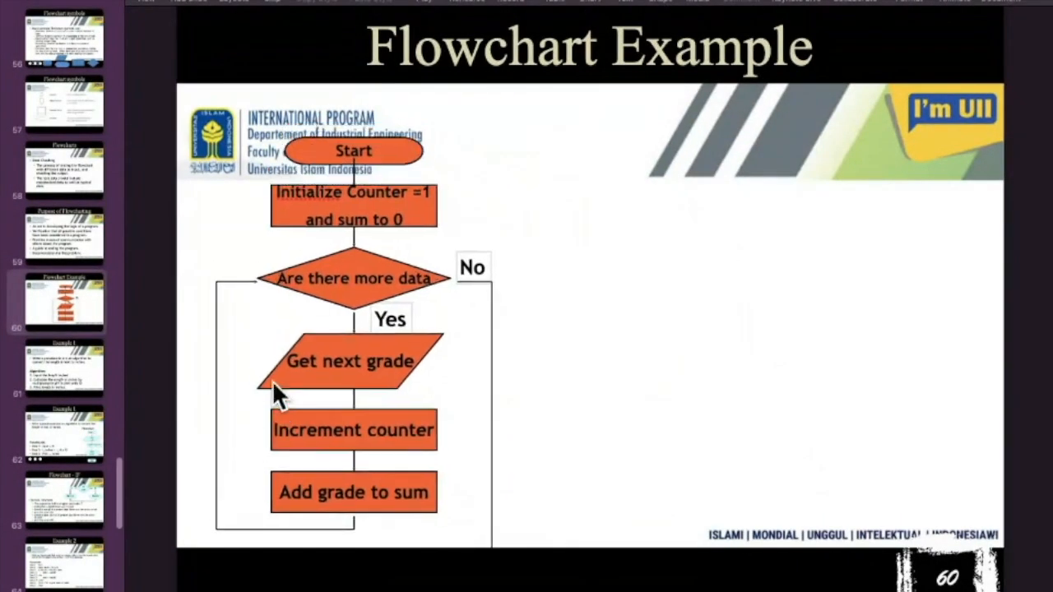
{"action": "left_click", "coordinate": [271, 388]}
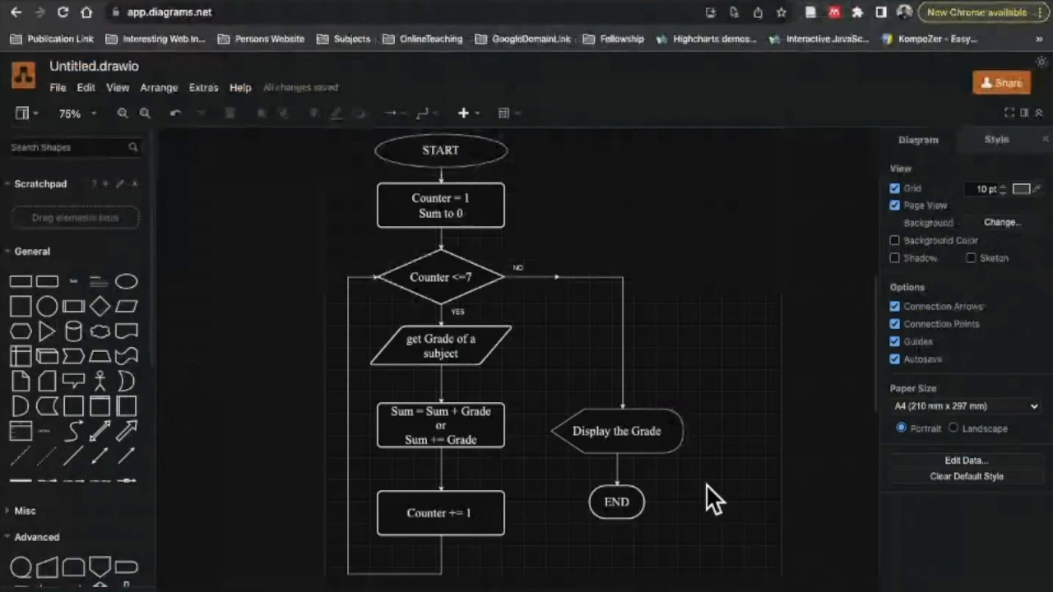
Try to copy the whole draw.io flowchart directly onto the "Flowchart Example" slide and undo the paste.
{"action": "key", "text": "ctrl+a"}
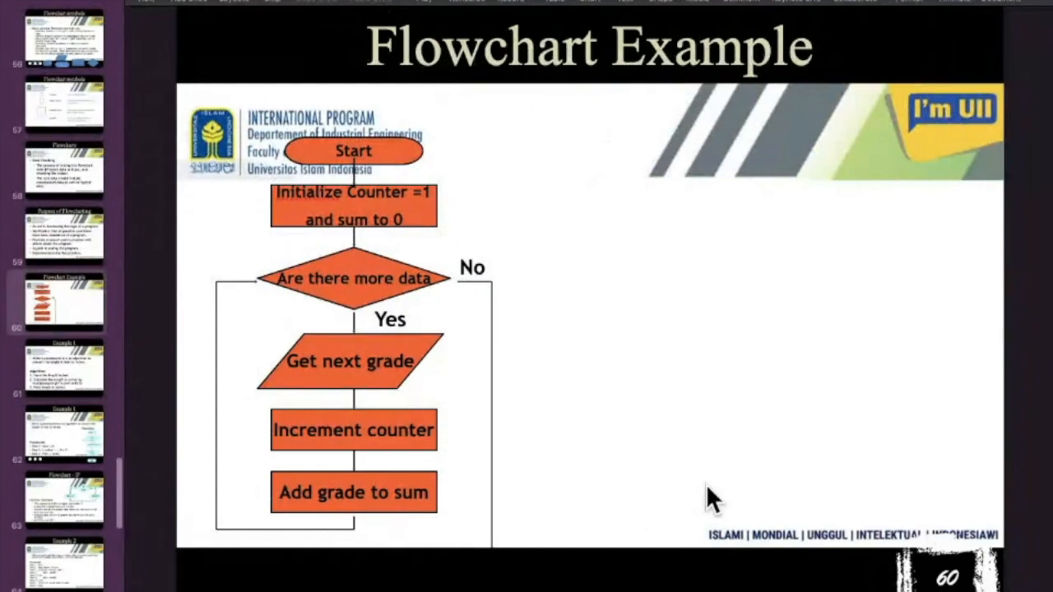
{"action": "key", "text": "ctrl+v"}
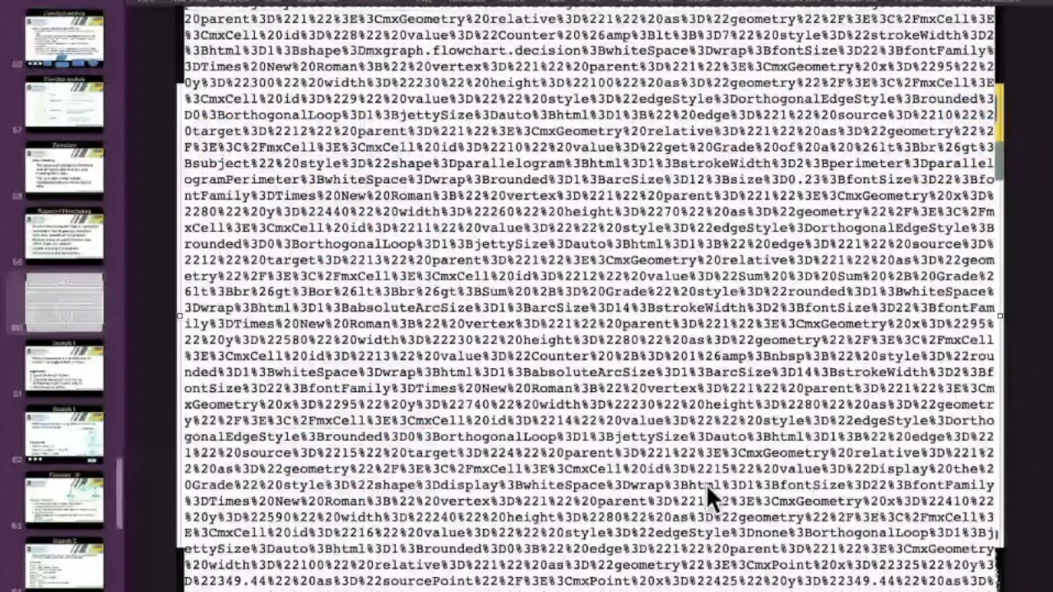
{"action": "key", "text": "ctrl+z"}
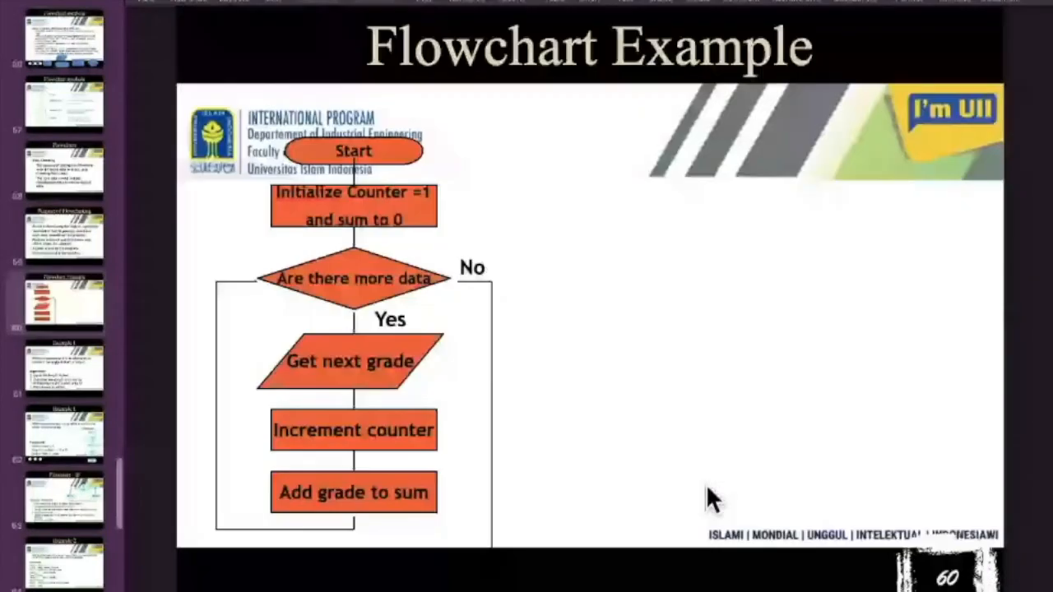
Switch back to draw.io and export the flowchart as a PNG with border width 1 and a transparent background.
{"action": "key", "text": "super+Tab"}
{"action": "left_click", "coordinate": [57, 90]}
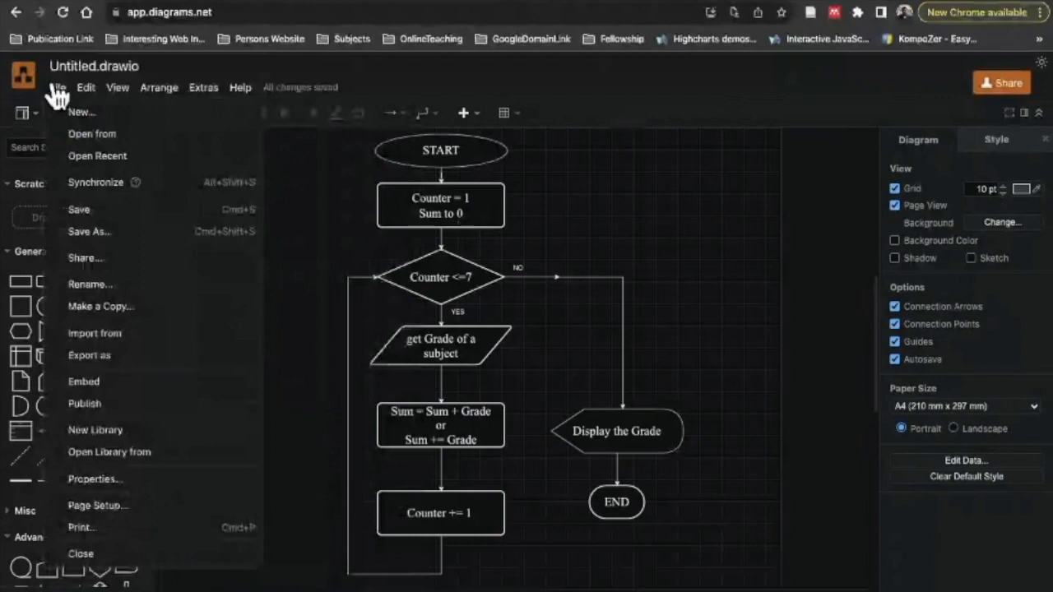
{"action": "mouse_move", "coordinate": [101, 357]}
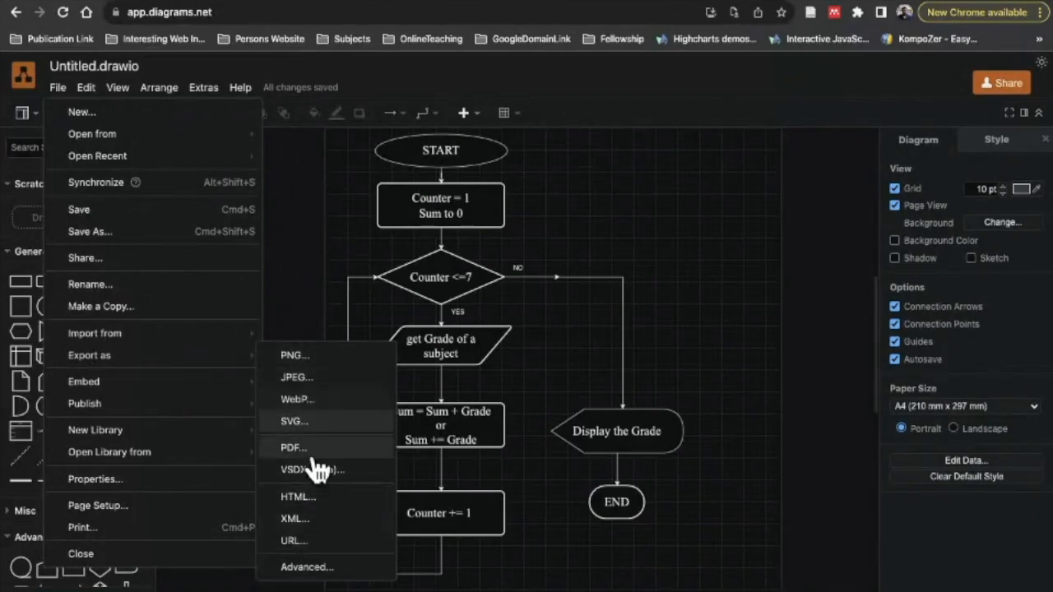
{"action": "left_click", "coordinate": [301, 355]}
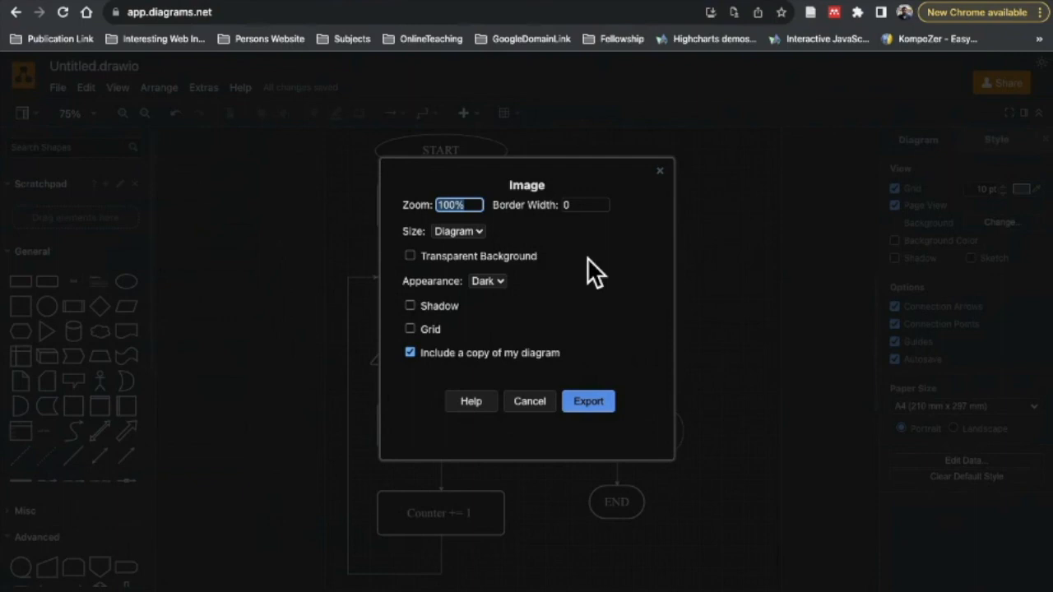
{"action": "left_click", "coordinate": [575, 205]}
{"action": "type", "text": "1"}
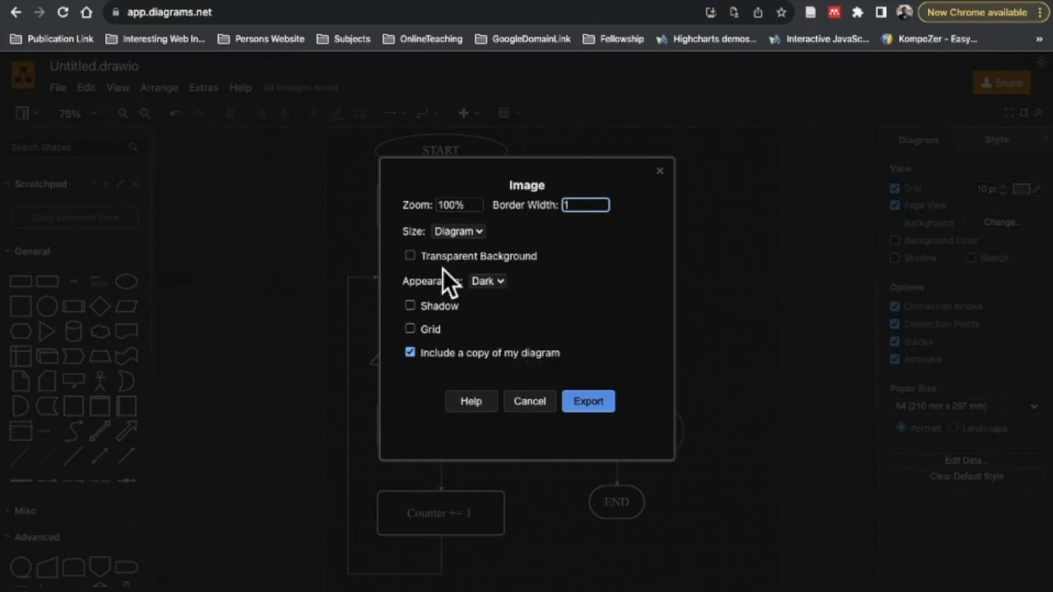
{"action": "left_click", "coordinate": [410, 256]}
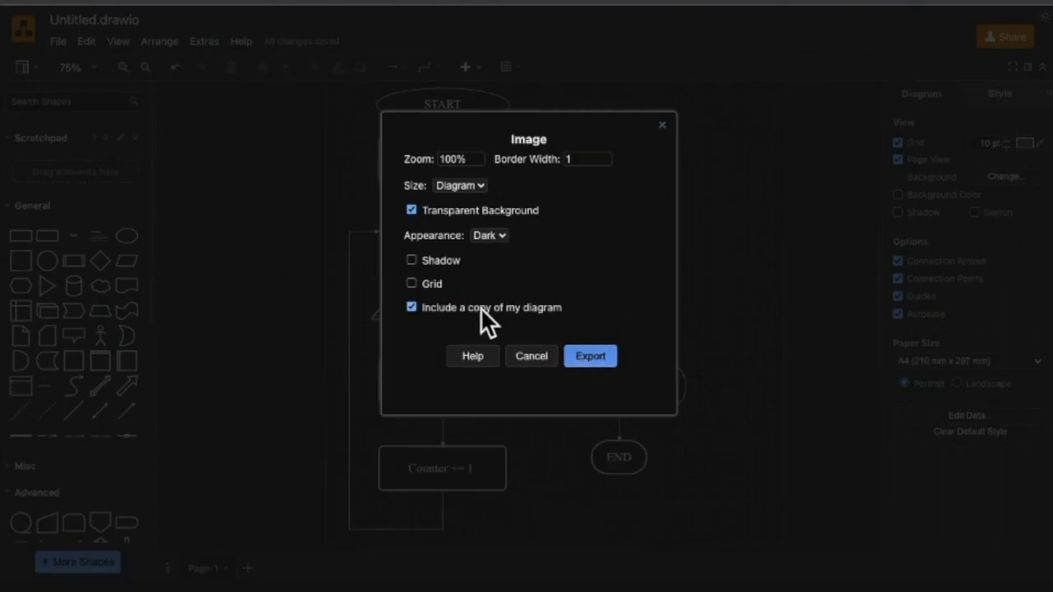
{"action": "left_click", "coordinate": [590, 355]}
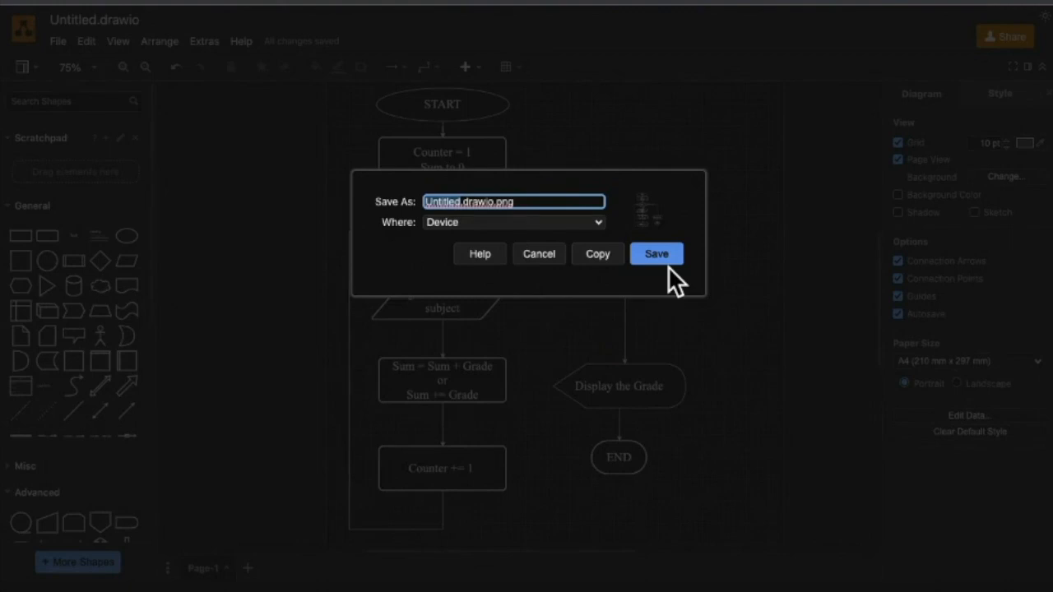
Save the exported image to the device's Downloads folder as 1.drawio.png.
{"action": "type", "text": "1"}
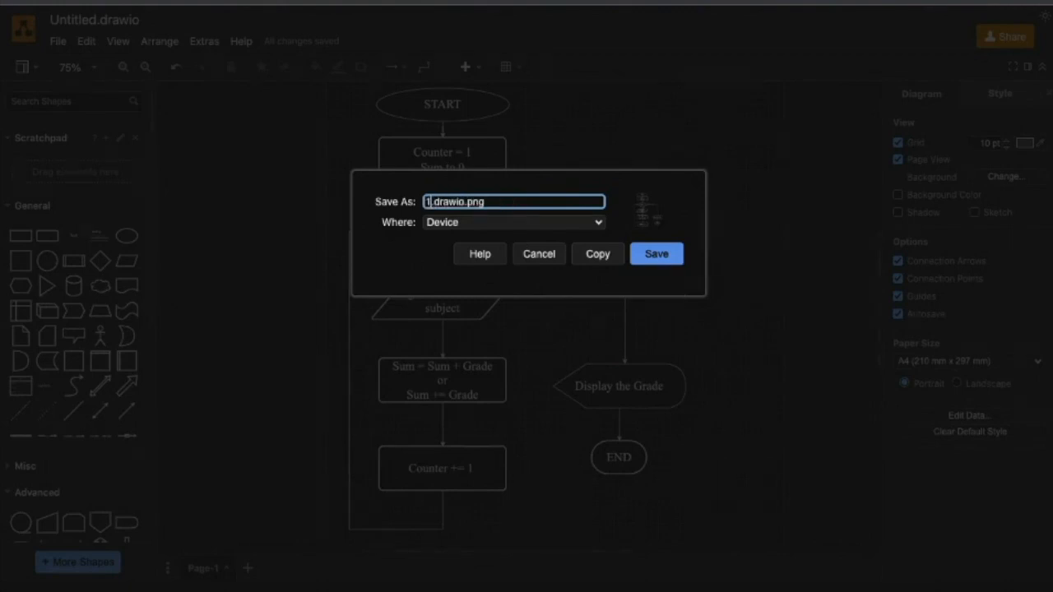
{"action": "left_click", "coordinate": [660, 244]}
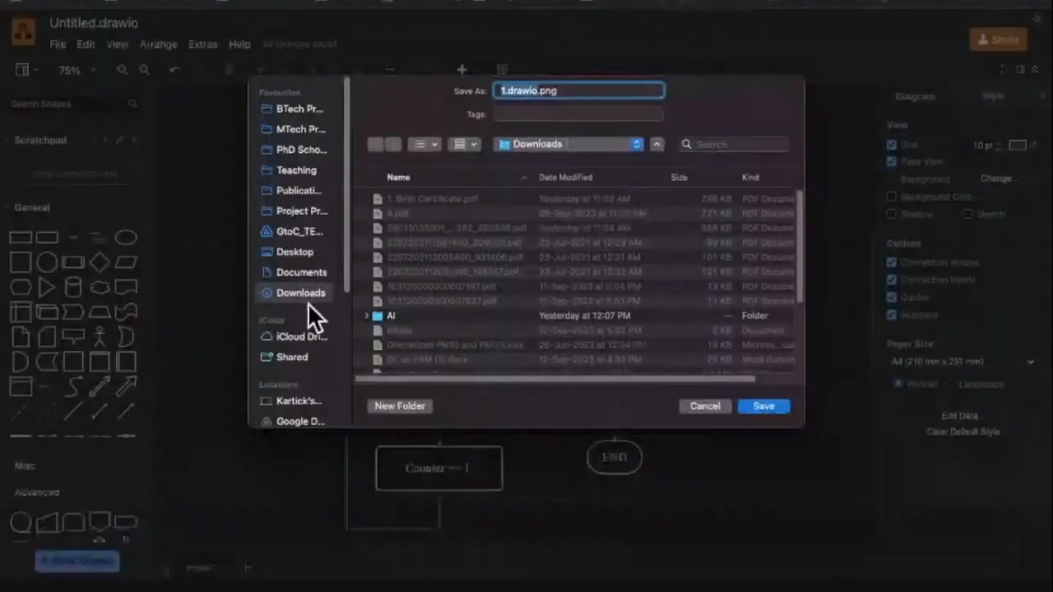
{"action": "left_click", "coordinate": [755, 405]}
Open the exported 1.drawio.png from the Downloads folder to inspect the image.
{"action": "key", "text": "ctrl+Left"}
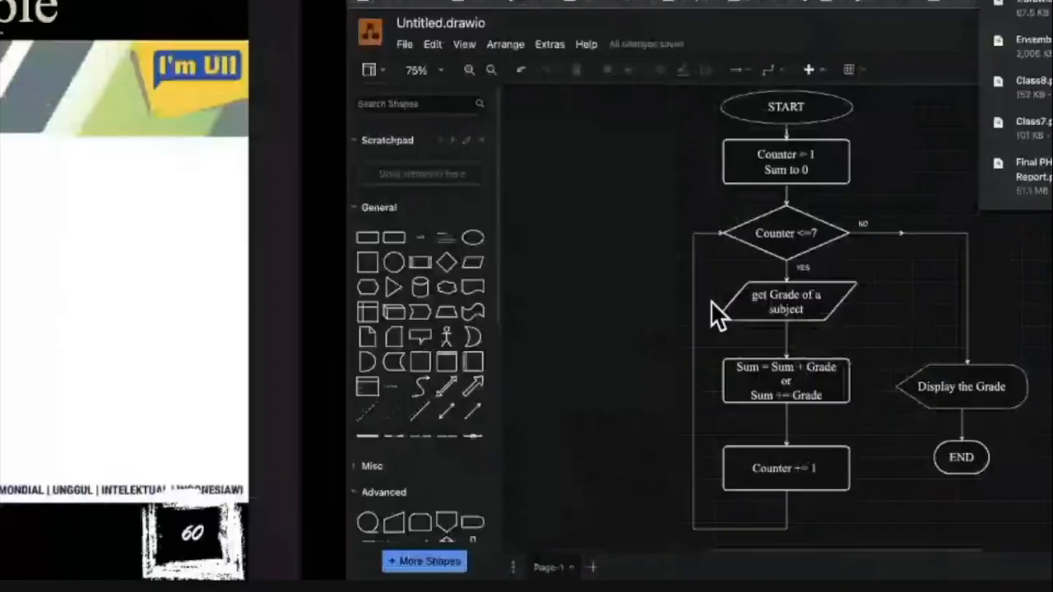
{"action": "key", "text": "ctrl+Left"}
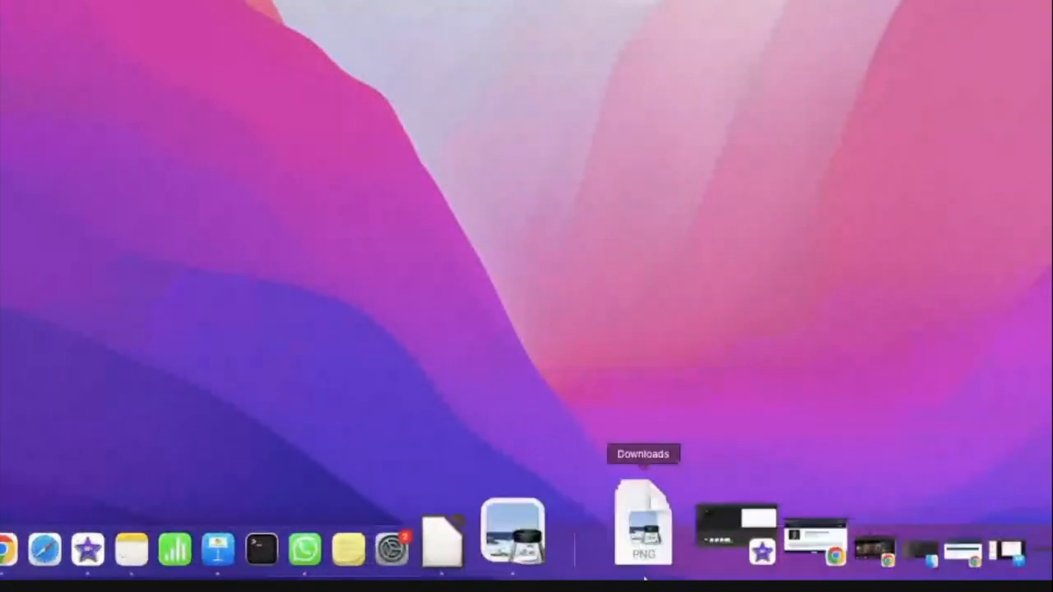
{"action": "left_click", "coordinate": [649, 561]}
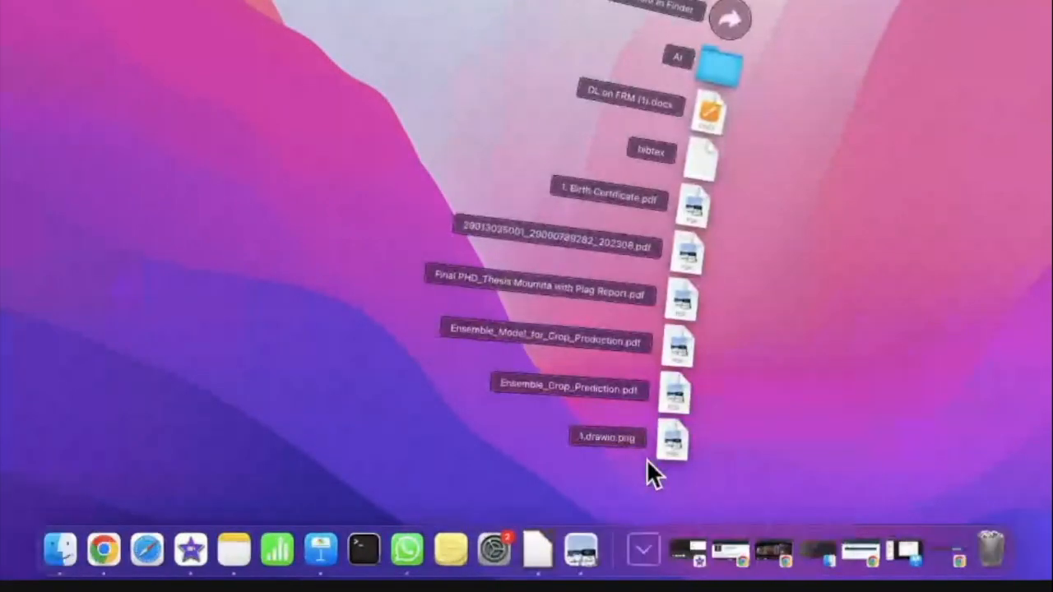
{"action": "left_click", "coordinate": [658, 457]}
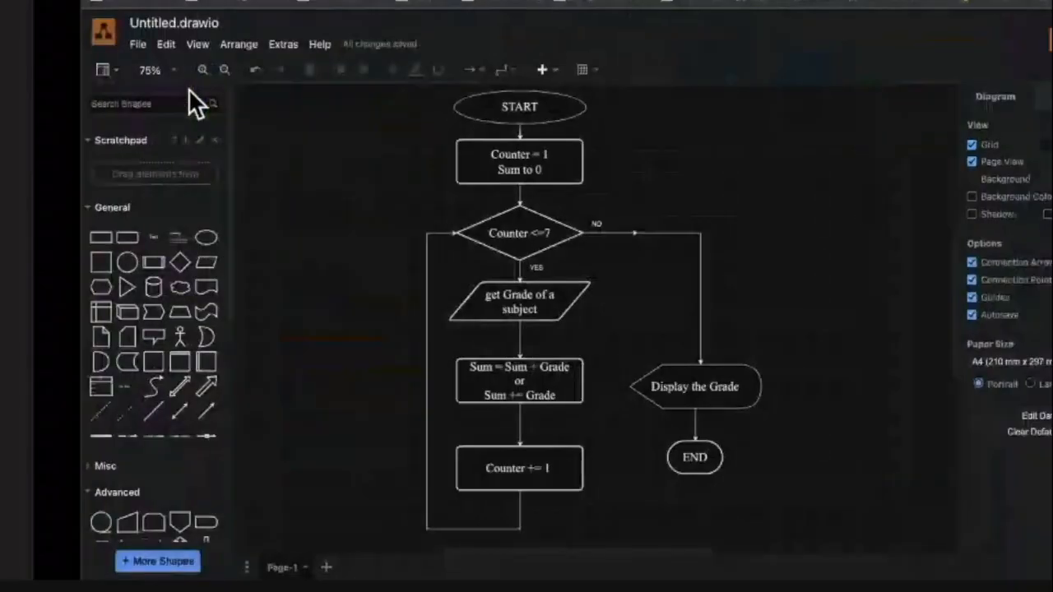
Return to draw.io and export the flowchart as a PNG with Light appearance, border width 1 and no transparent background.
{"action": "left_click", "coordinate": [137, 44]}
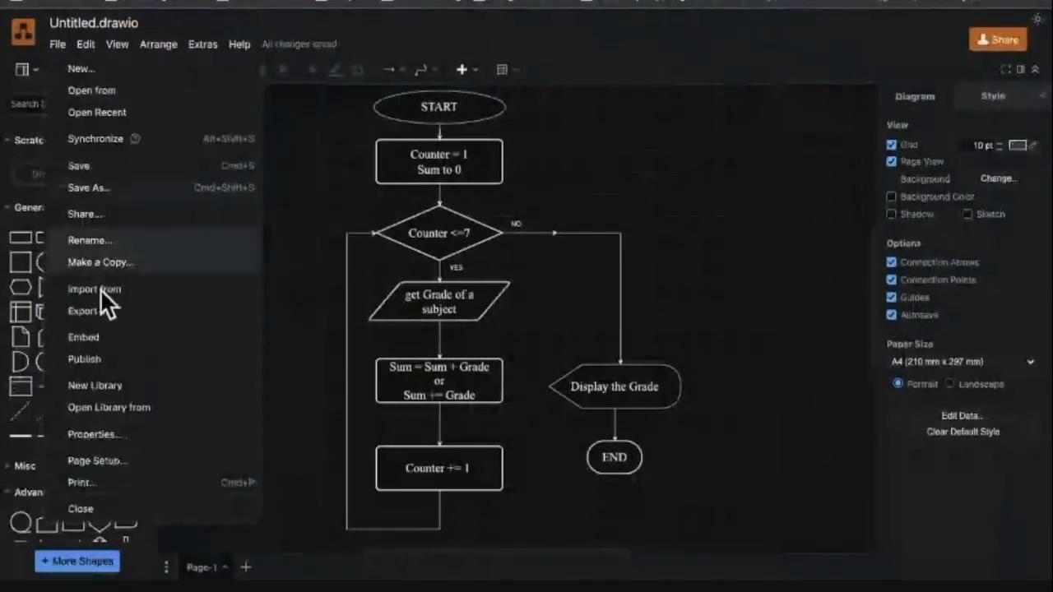
{"action": "mouse_move", "coordinate": [99, 311]}
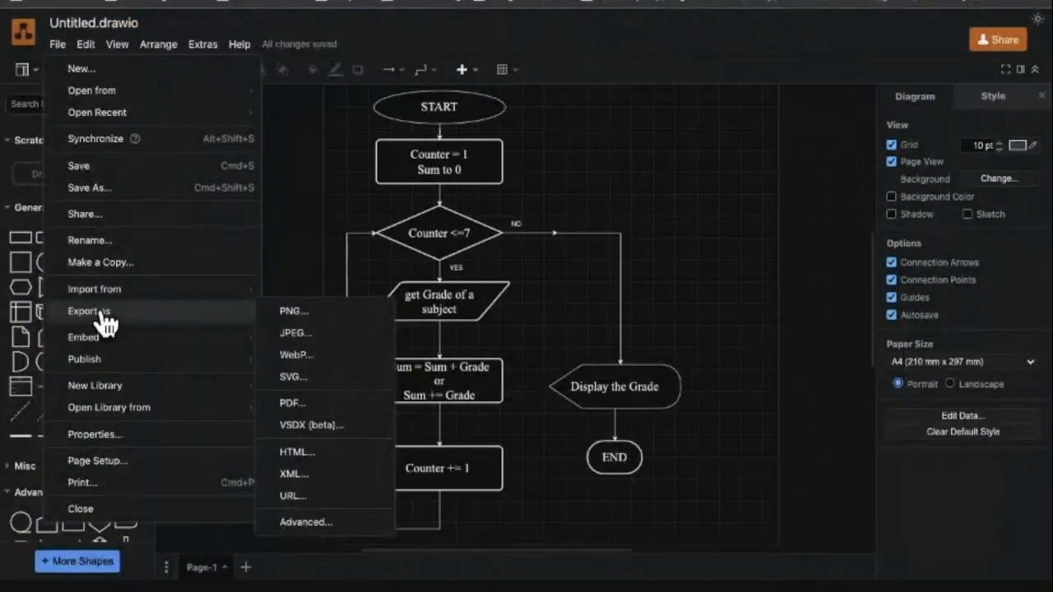
{"action": "left_click", "coordinate": [315, 311]}
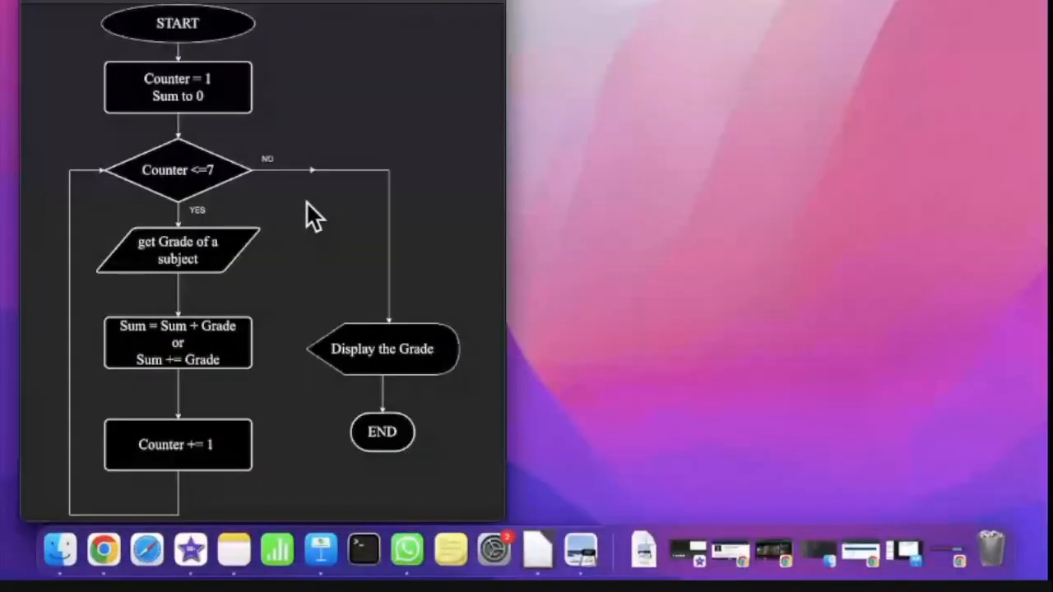
{"action": "key", "text": "ctrl+Right"}
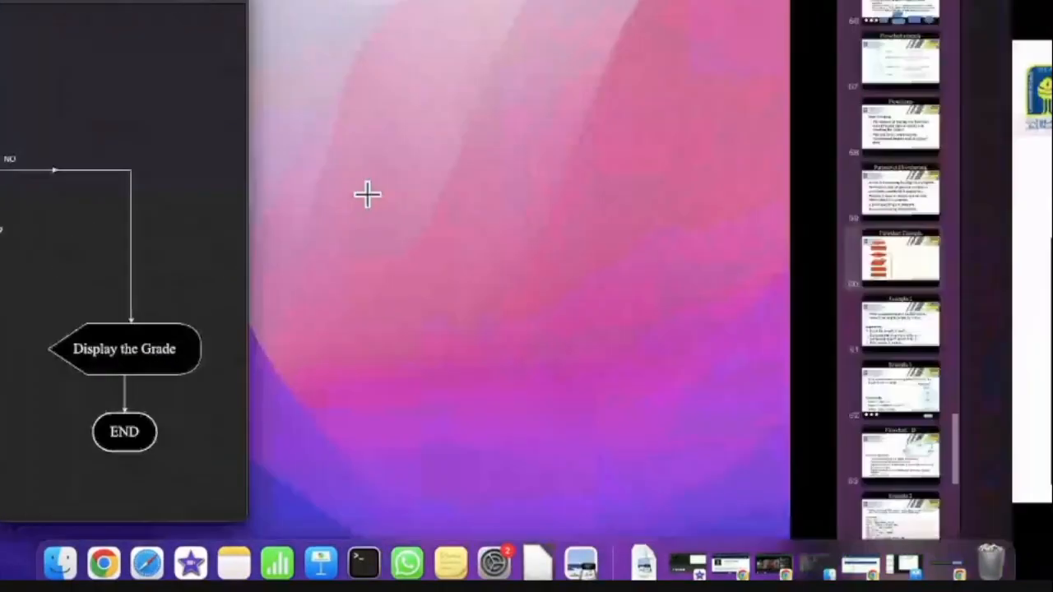
{"action": "key", "text": "ctrl+Right"}
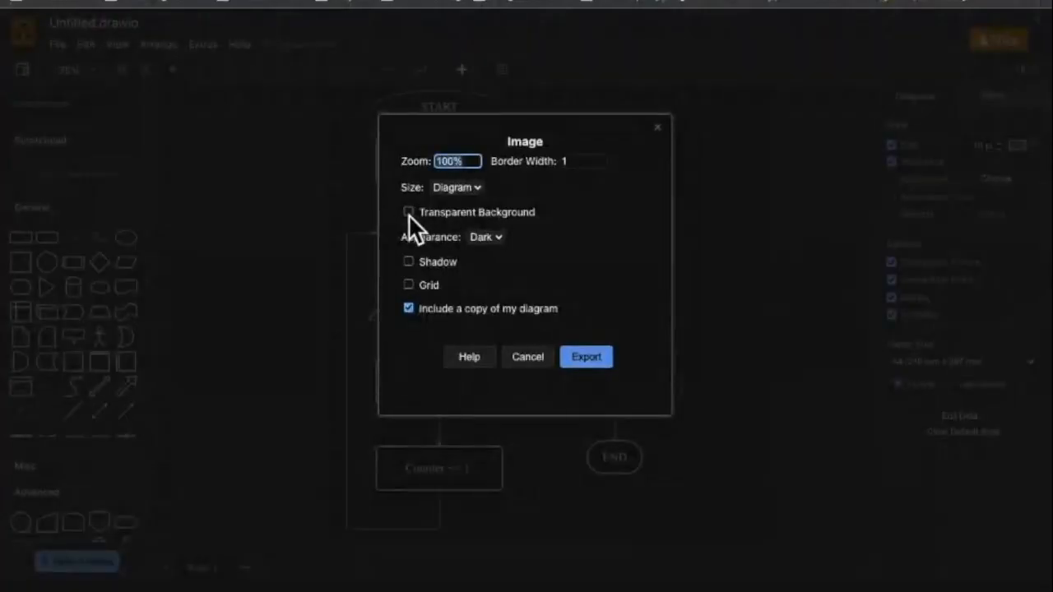
{"action": "left_click", "coordinate": [491, 233]}
{"action": "left_click", "coordinate": [494, 219]}
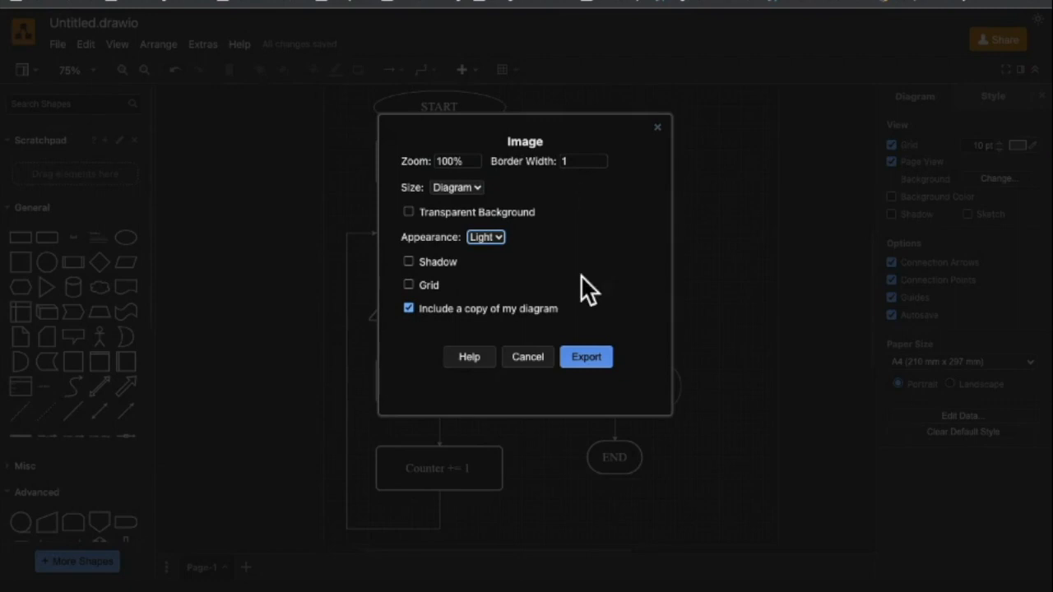
{"action": "left_click", "coordinate": [594, 355]}
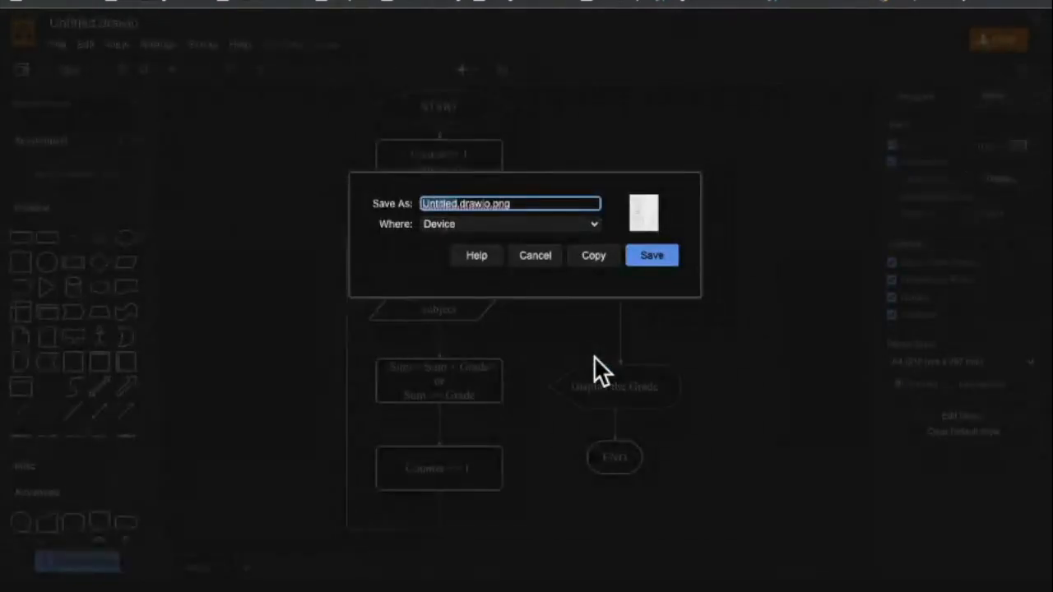
Save the light version of the image to the Downloads folder as 2.drawio.png.
{"action": "type", "text": "2"}
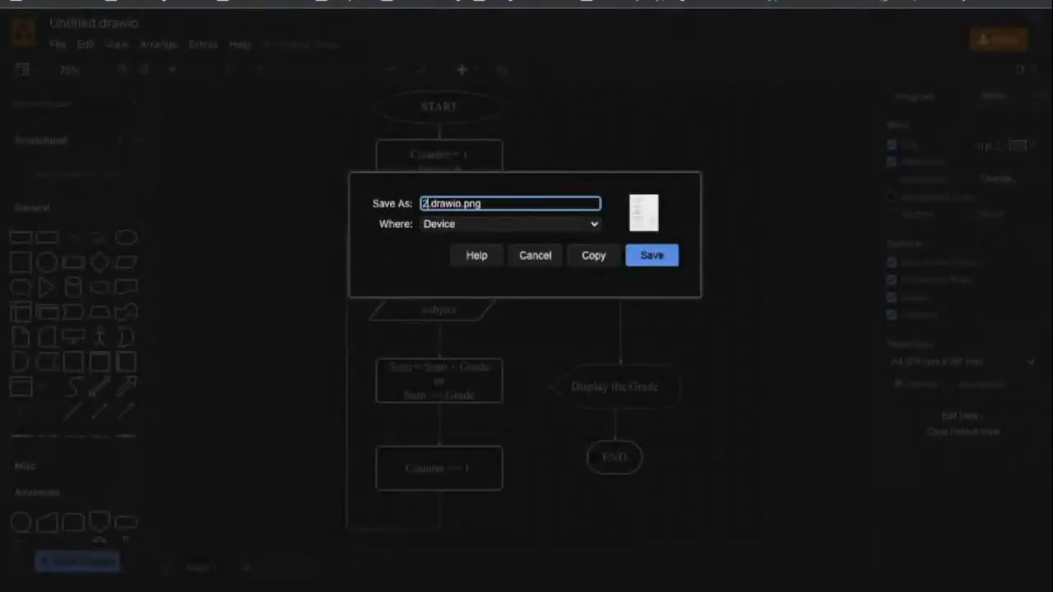
{"action": "left_click", "coordinate": [652, 255]}
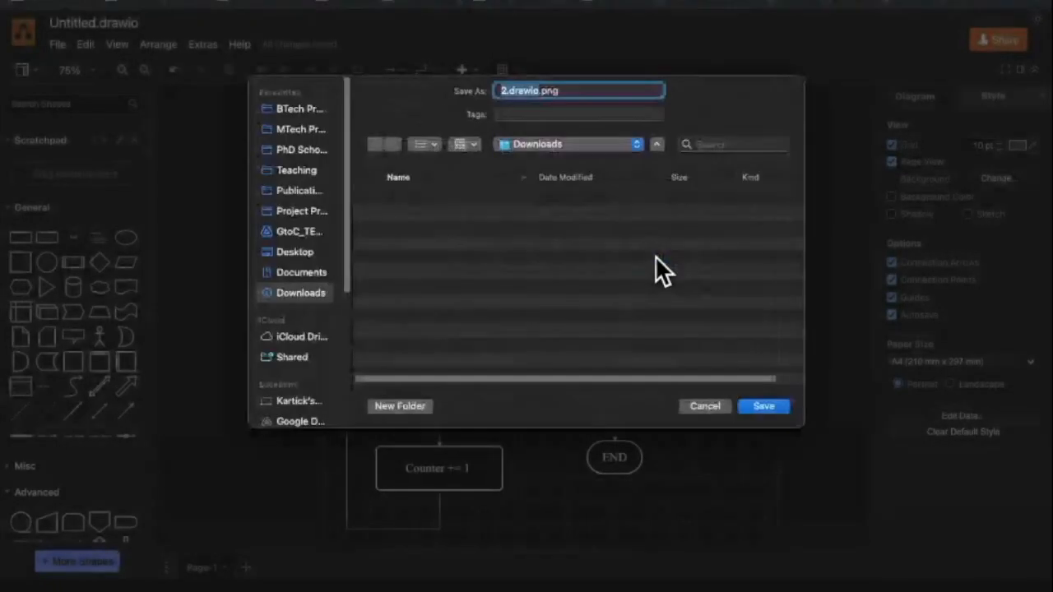
{"action": "left_click", "coordinate": [765, 404]}
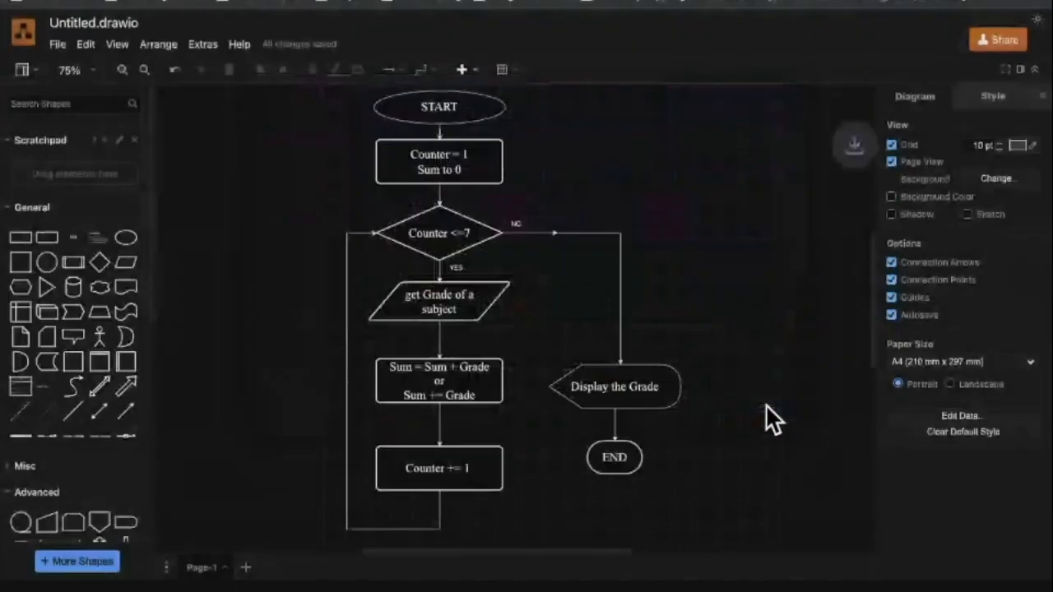
Open 2.drawio.png from Downloads and place its window beside 1.drawio.png to compare the two exports.
{"action": "key", "text": "ctrl+Left"}
{"action": "key", "text": "ctrl+Left"}
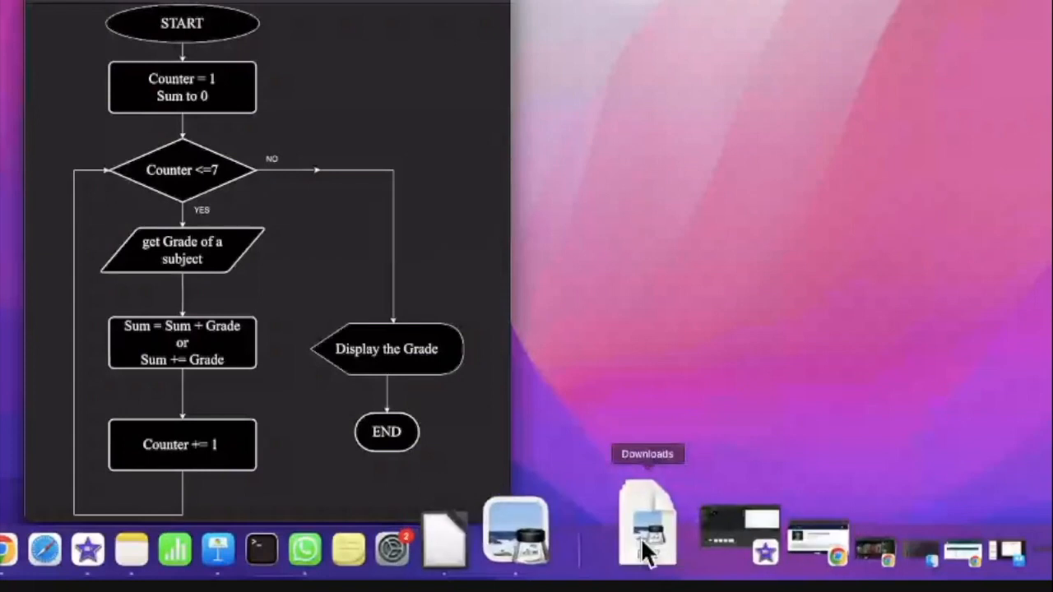
{"action": "left_click", "coordinate": [640, 538]}
{"action": "left_click", "coordinate": [667, 437]}
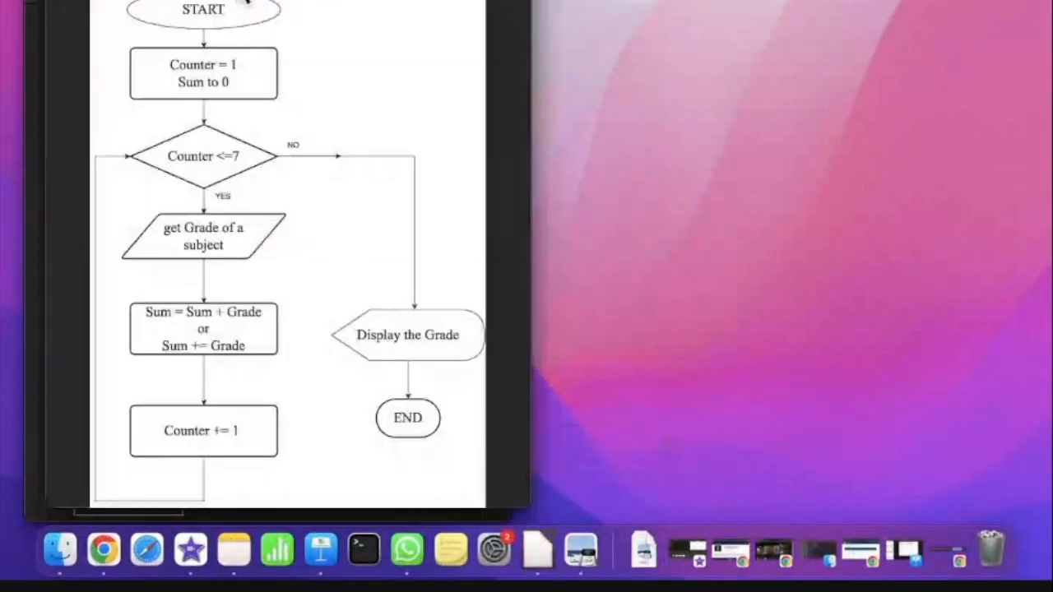
{"action": "left_click_drag", "start_coordinate": [243, 3], "coordinate": [704, 7]}
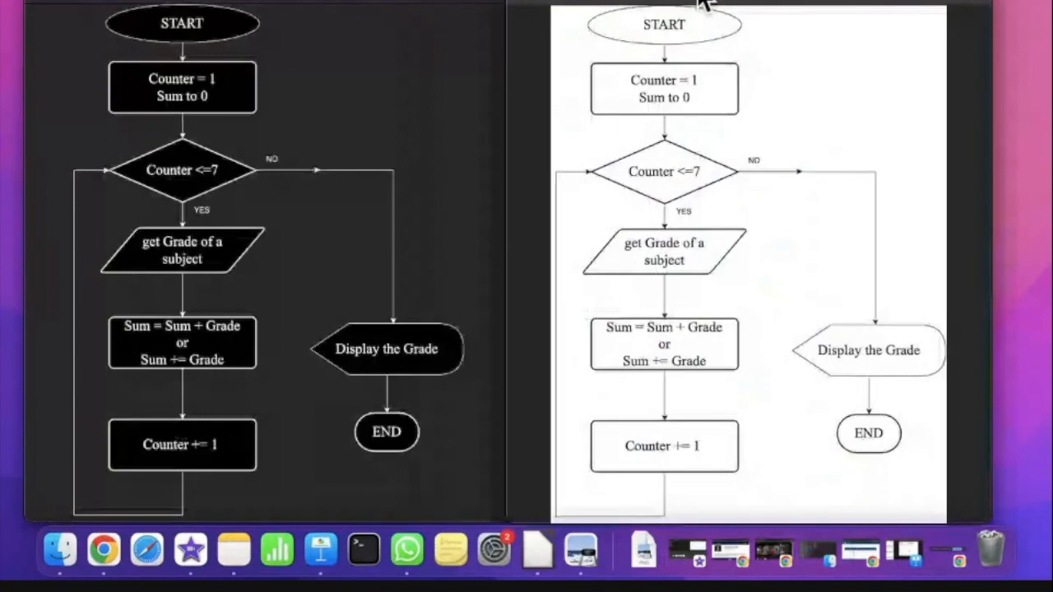
{"action": "left_click_drag", "start_coordinate": [700, 3], "coordinate": [706, 4]}
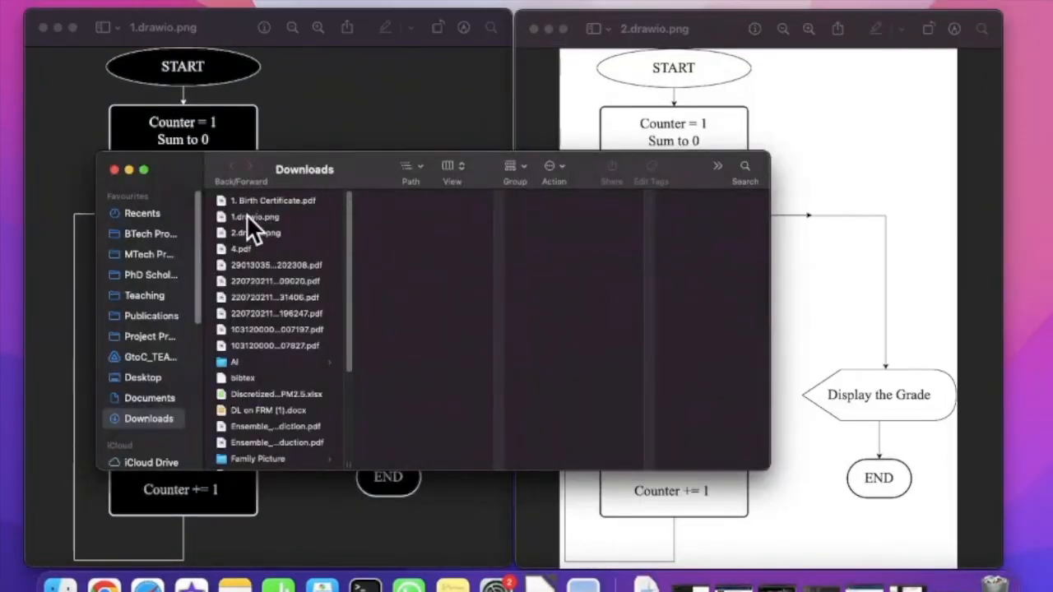
Copy the 1.drawio.png file from the Downloads folder and paste it onto the "Flowchart Example" slide in Keynote.
{"action": "left_click", "coordinate": [246, 216]}
{"action": "key", "text": "ctrl+Right"}
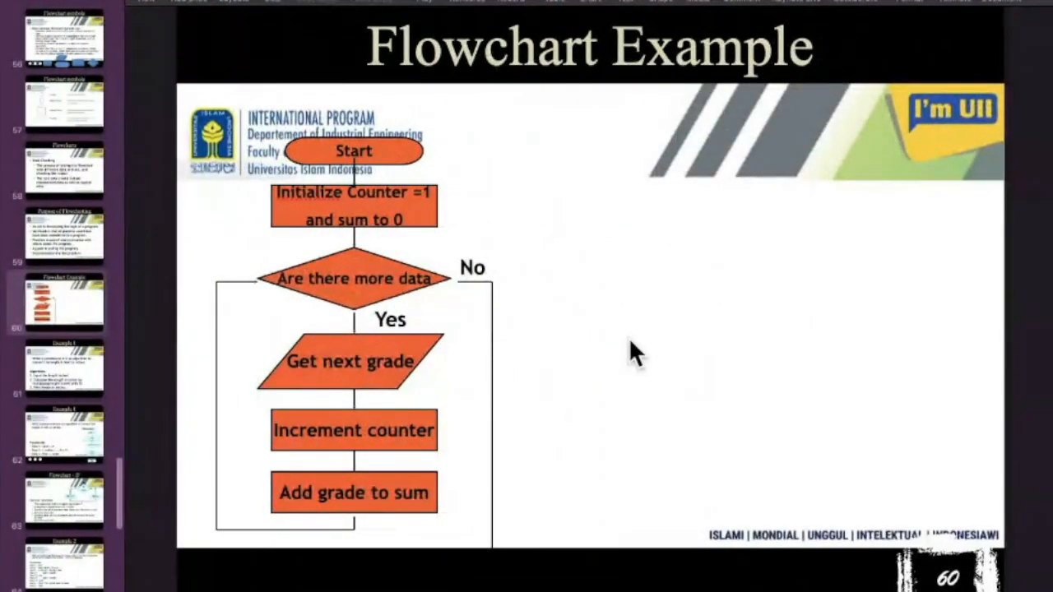
{"action": "key", "text": "super+v"}
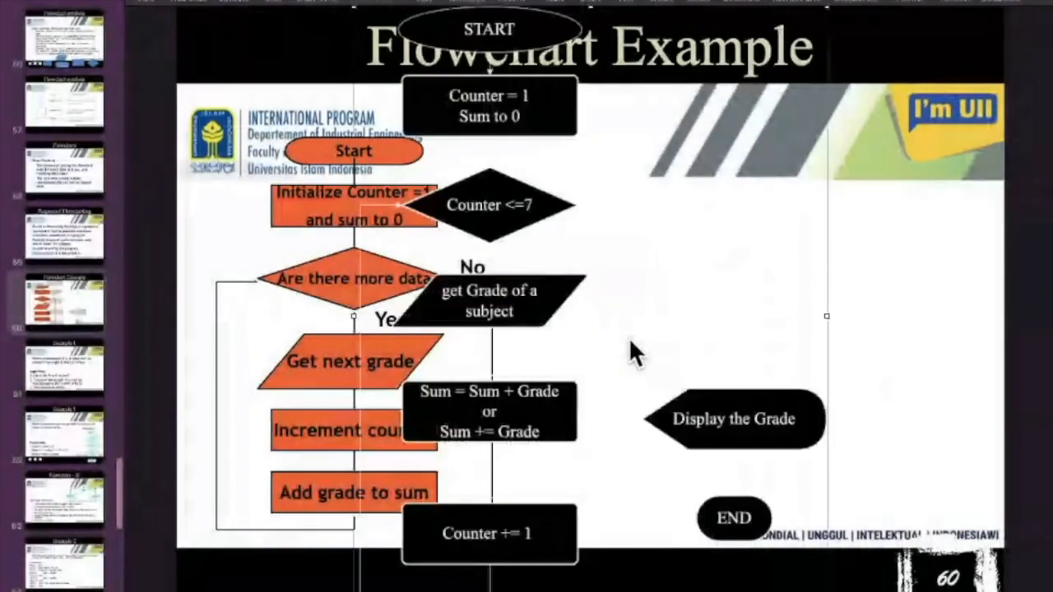